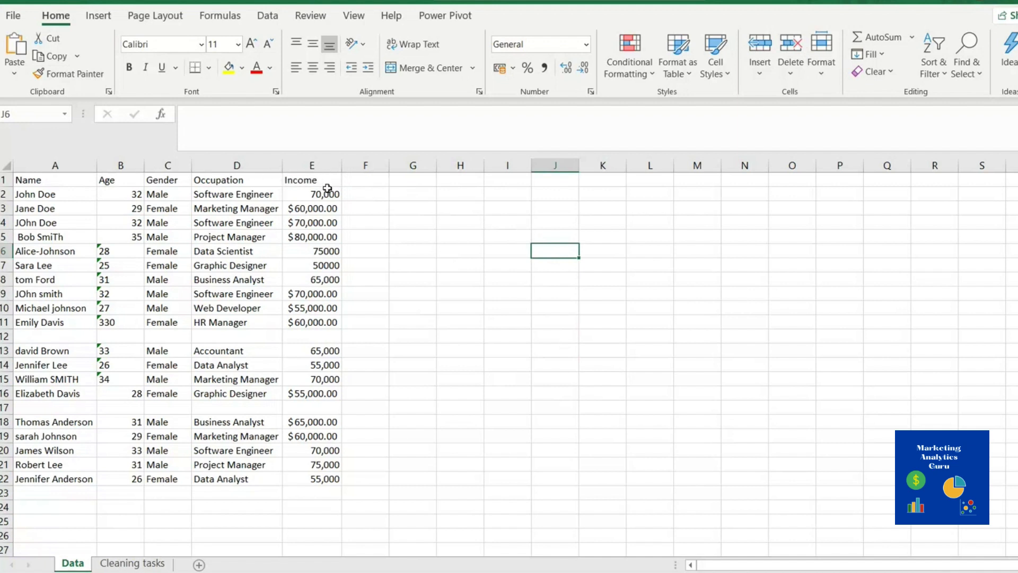
Review the Name, Age, Gender, Occupation and Income headers and the Income number formats in E2:E5
left_click(312, 181)
left_click(245, 183)
left_click(169, 182)
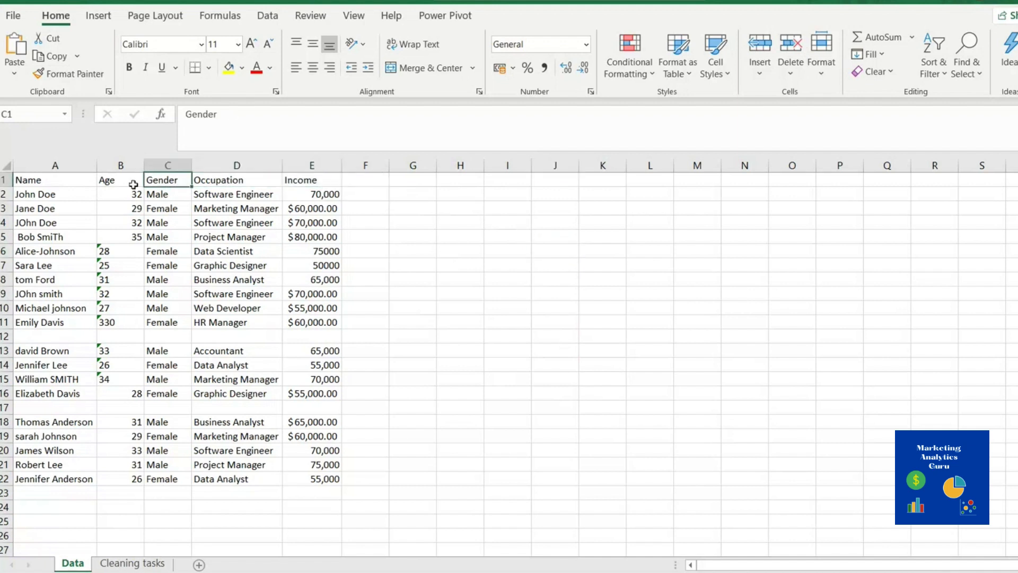
left_click(117, 182)
left_click(67, 181)
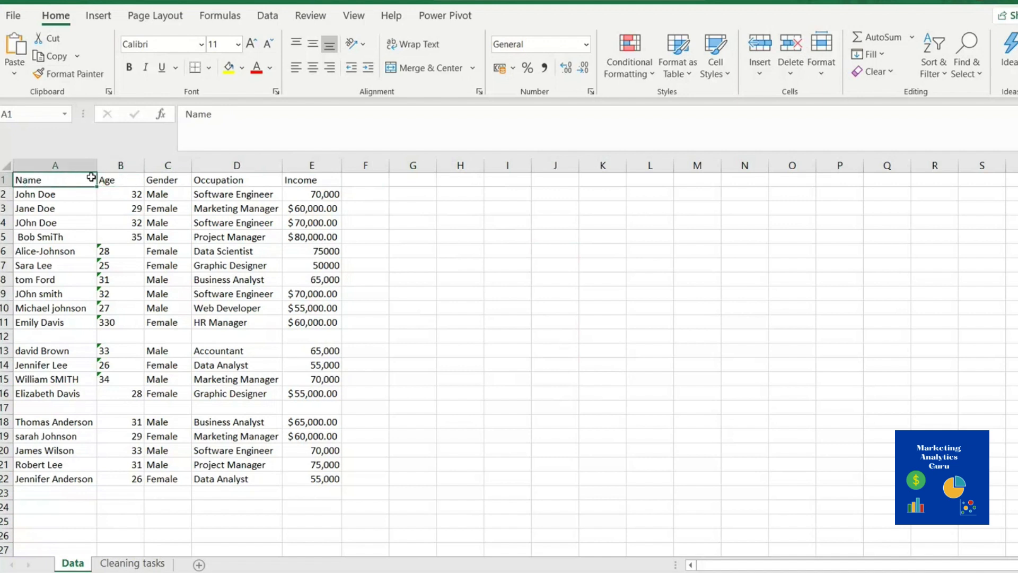
left_click(118, 180)
left_click(173, 182)
left_click(234, 183)
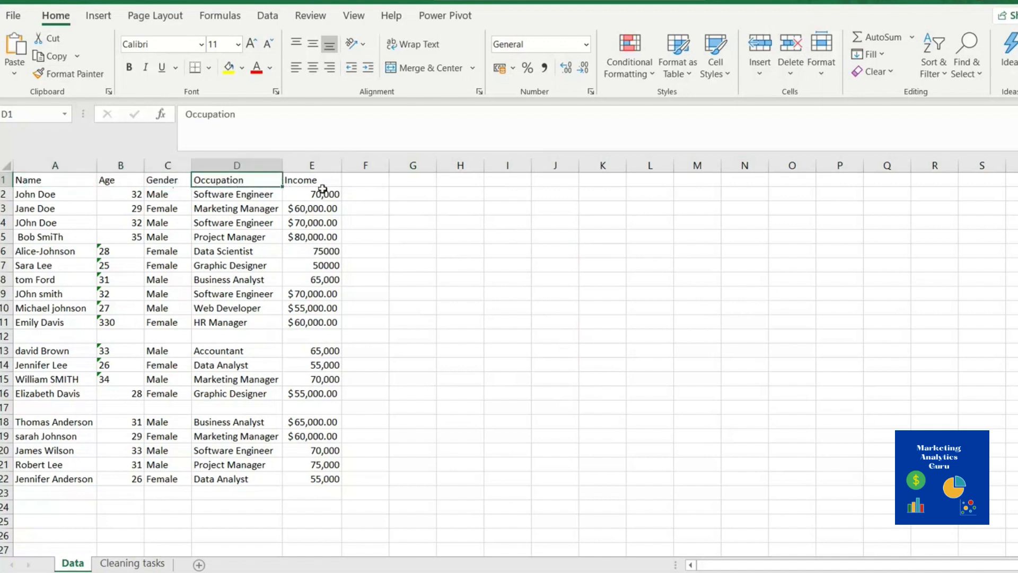
left_click(326, 183)
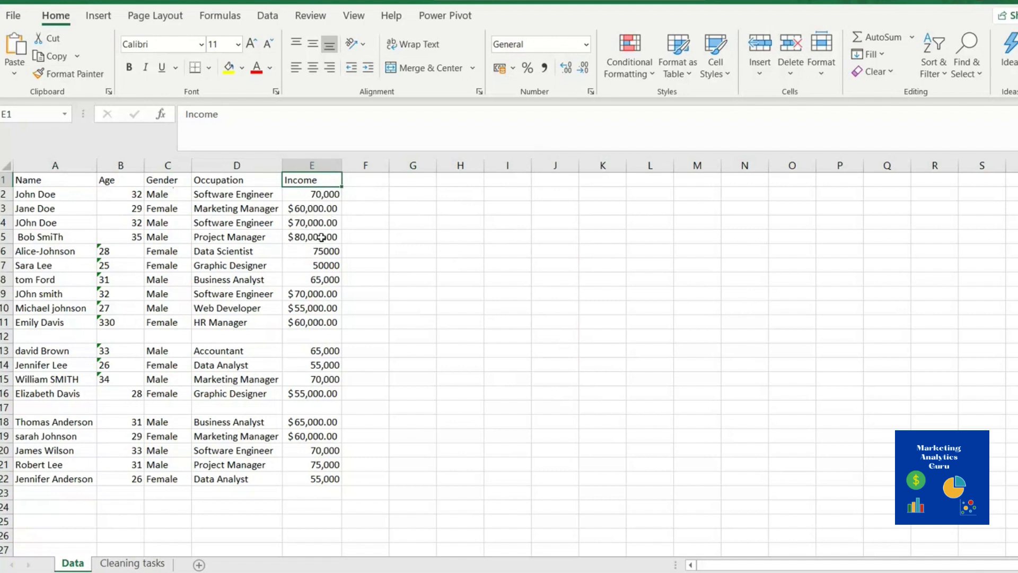
left_click_drag(310, 214, 313, 240)
left_click(321, 196)
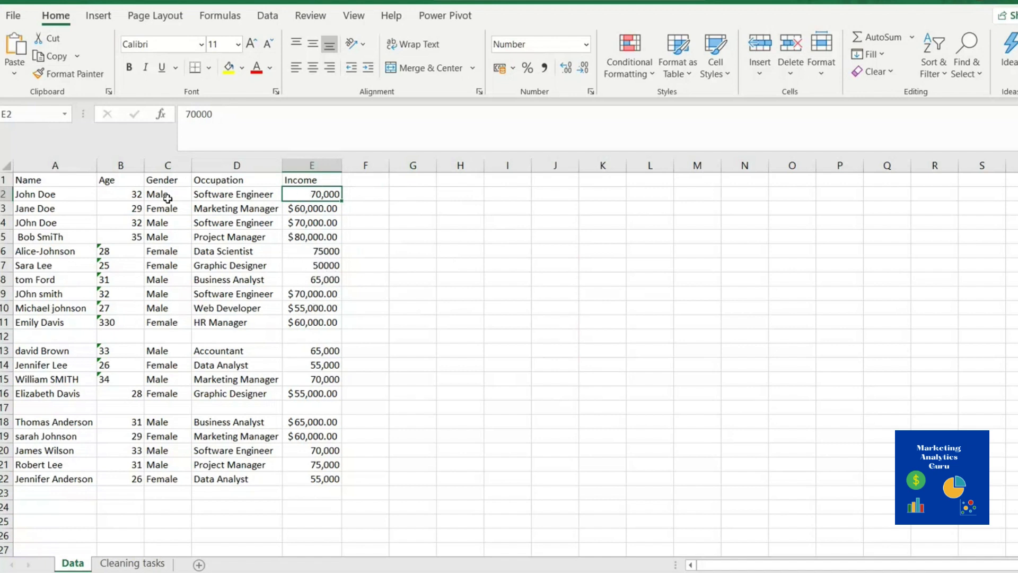
Inspect the Age values in column B, comparing numeric ages with text-stored ones
left_click(131, 222)
left_click(126, 237)
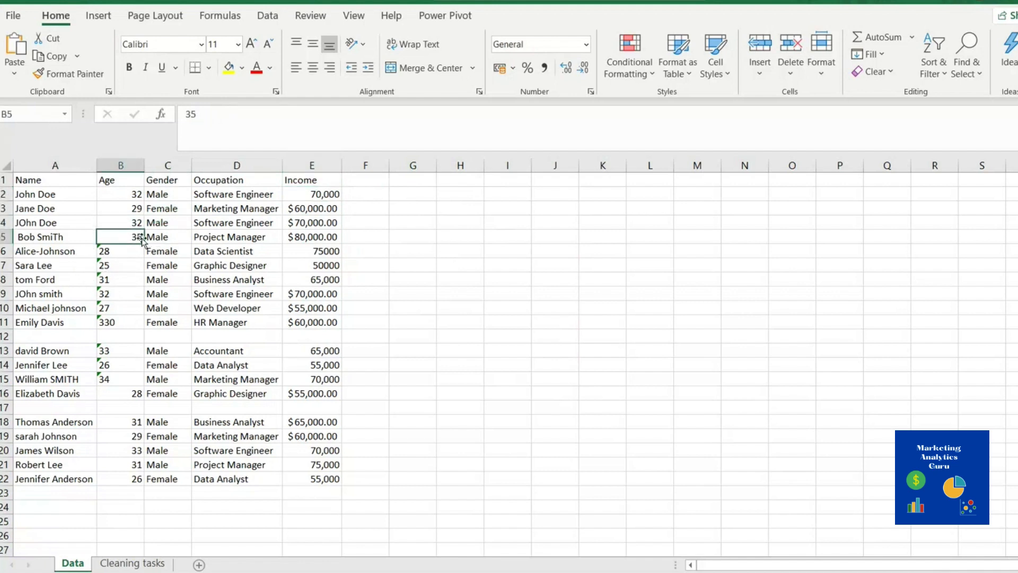
left_click(137, 194)
left_click(118, 252)
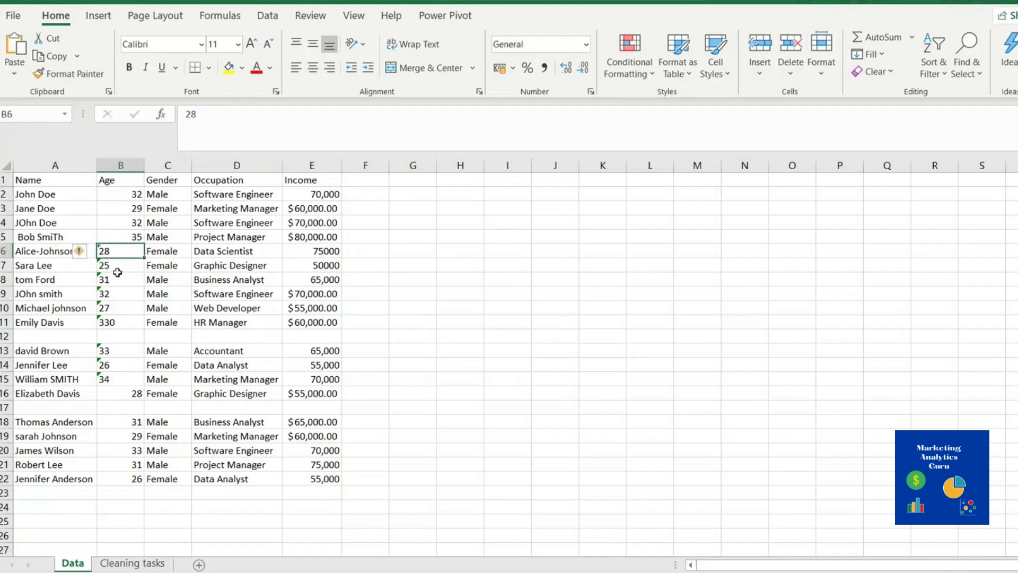
left_click(118, 281)
left_click(106, 295)
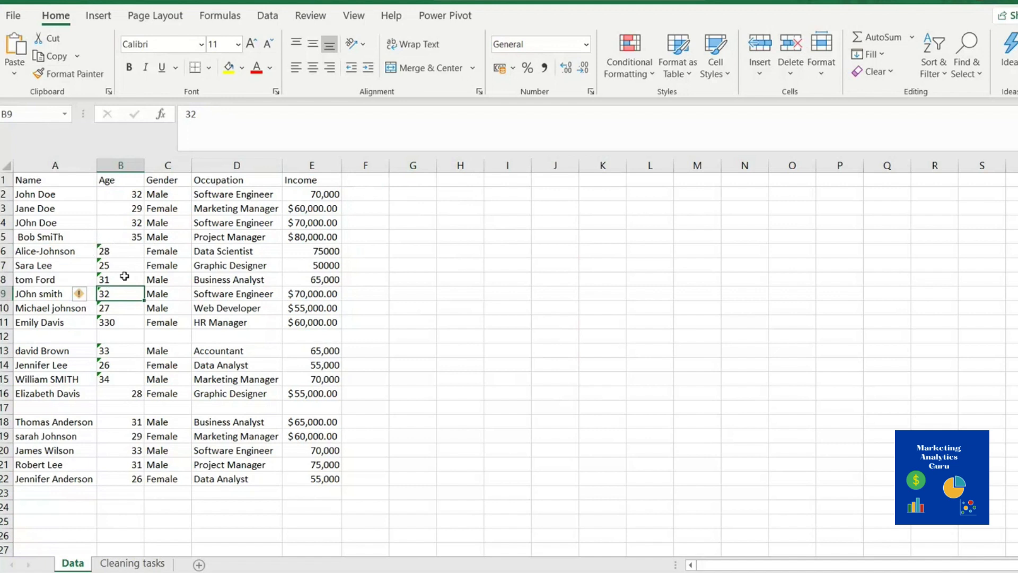
left_click(128, 196)
left_click(130, 221)
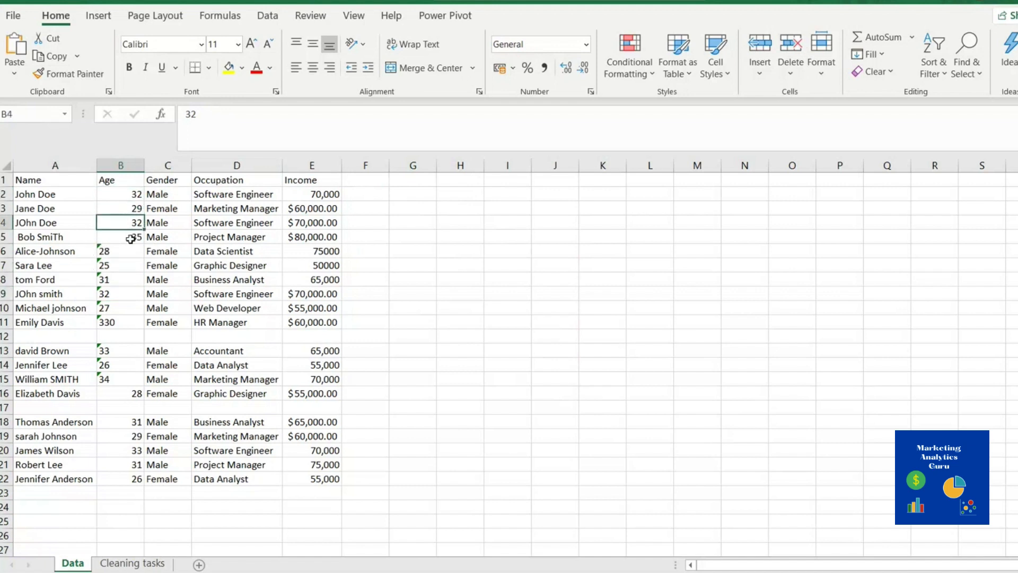
left_click(123, 238)
left_click(124, 253)
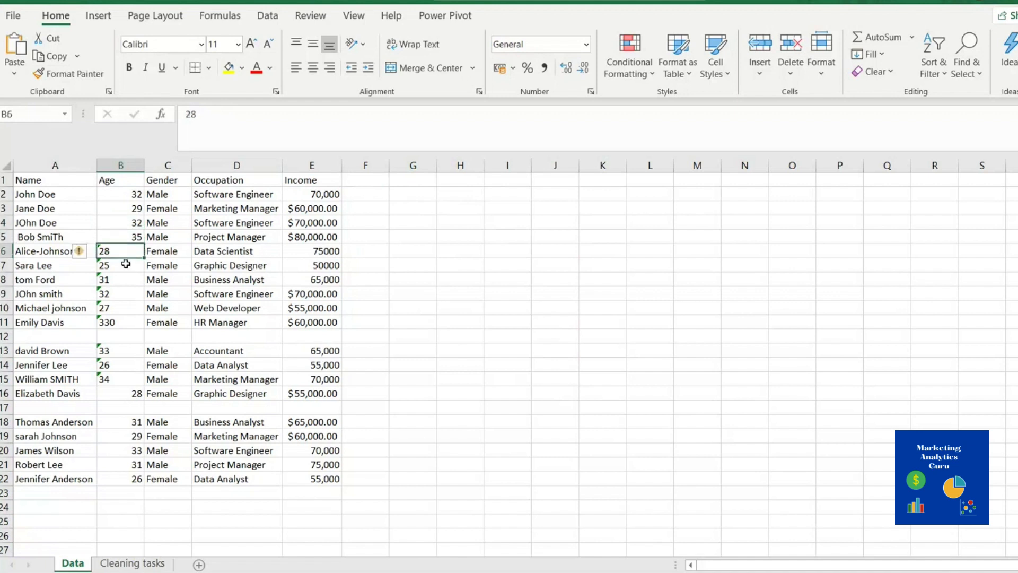
left_click(126, 266)
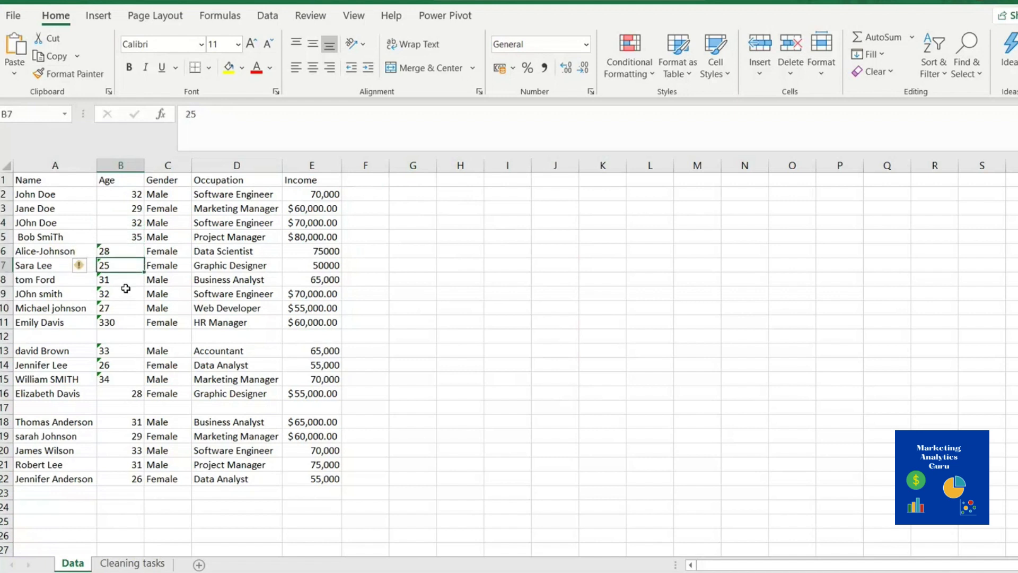
left_click(117, 377)
left_click(114, 365)
left_click(115, 353)
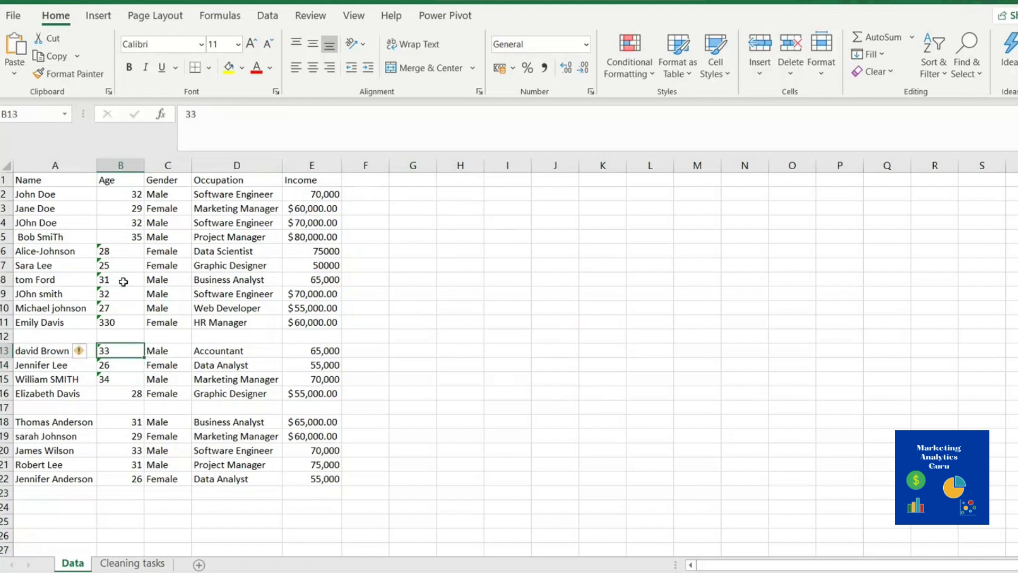
left_click(123, 281)
left_click(122, 251)
left_click(126, 265)
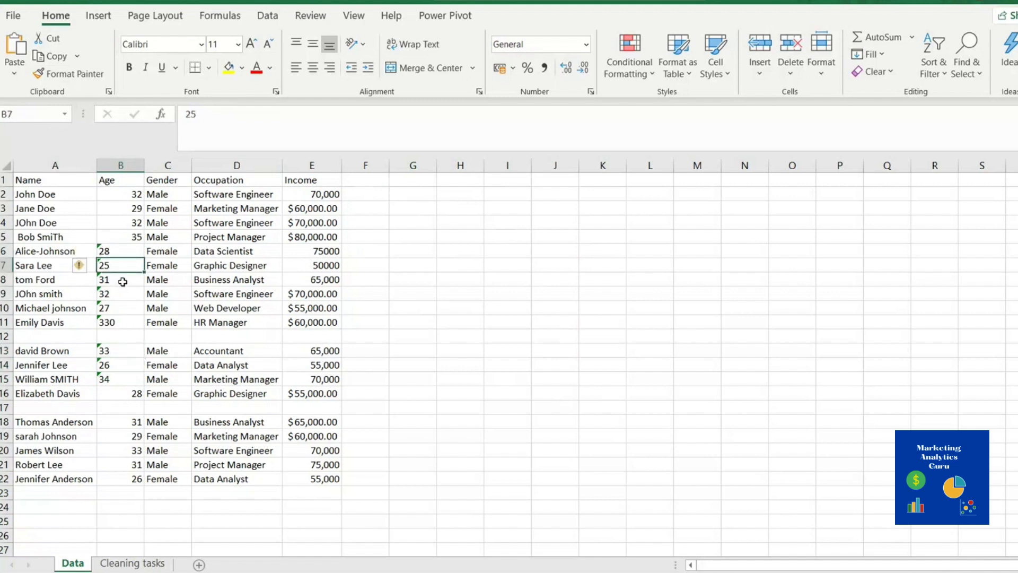
left_click(131, 195)
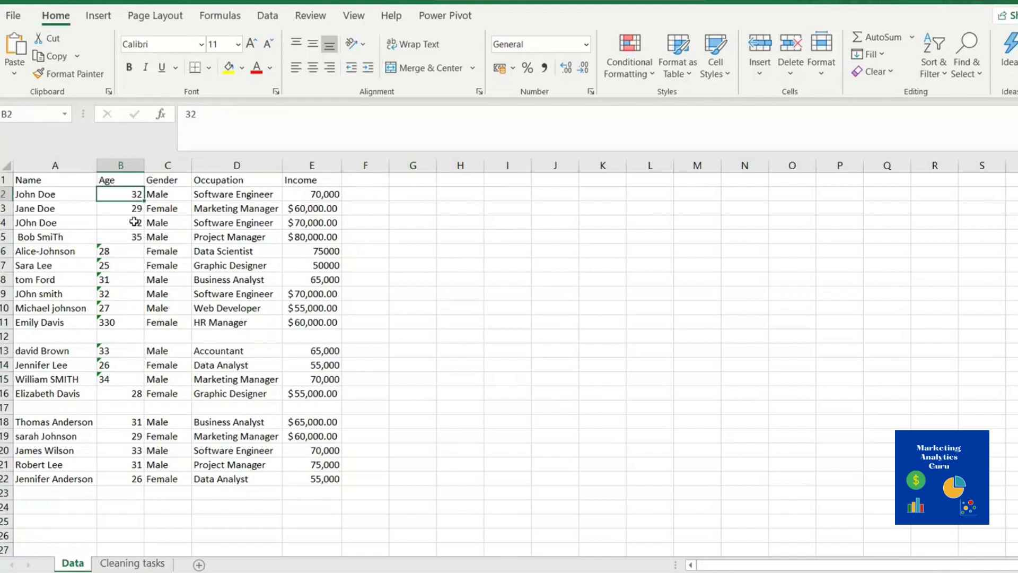
left_click(134, 221)
left_click(133, 236)
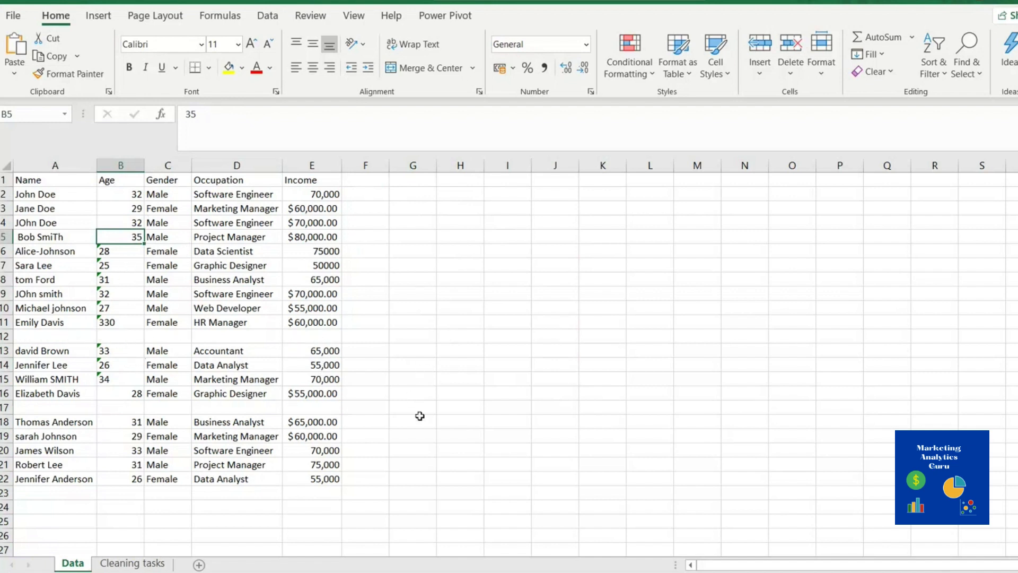
AutoFit column B on the Cleaning tasks sheet, read the task list, then return to Data
left_click(130, 563)
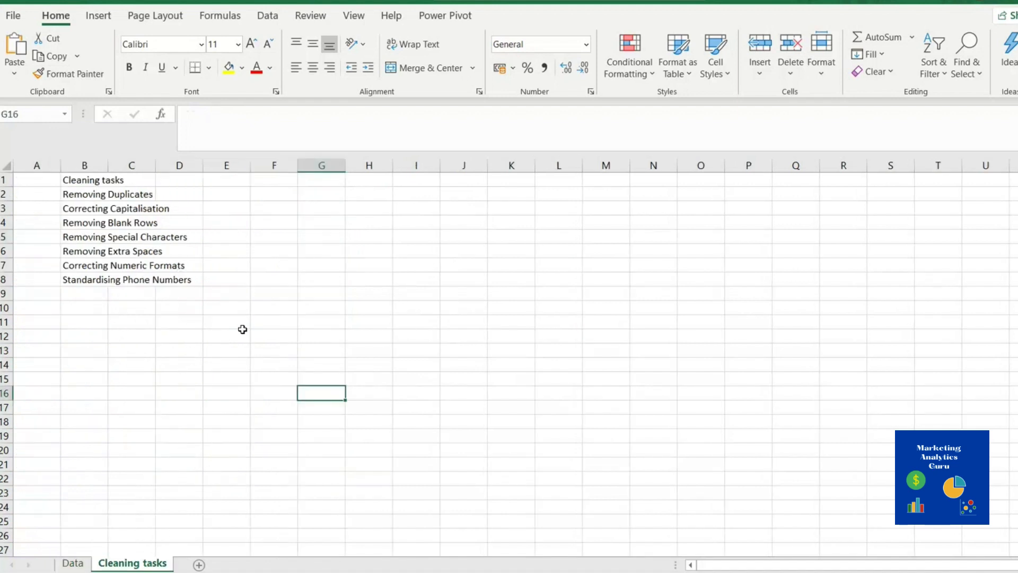
double_click(108, 164)
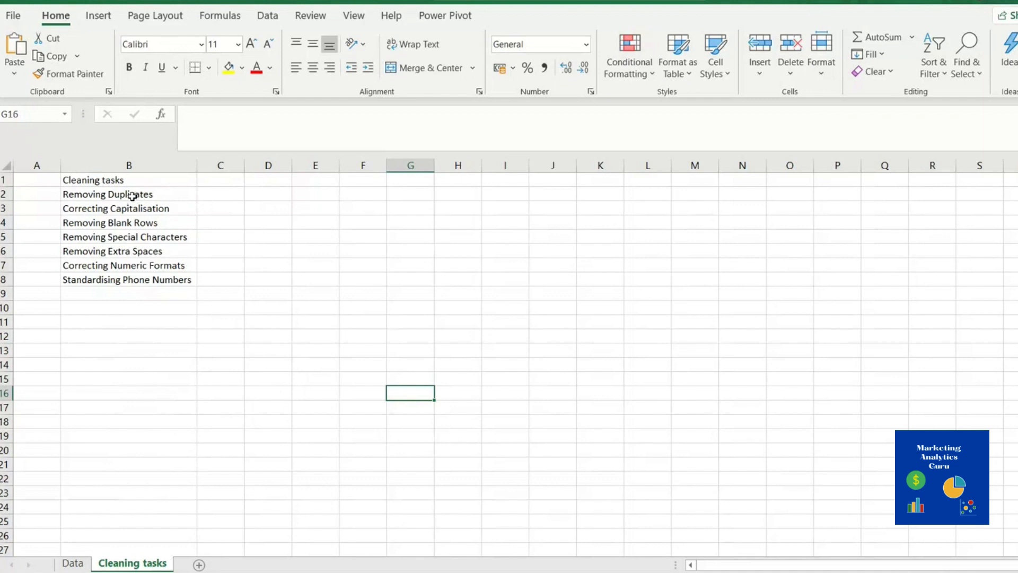
left_click(165, 195)
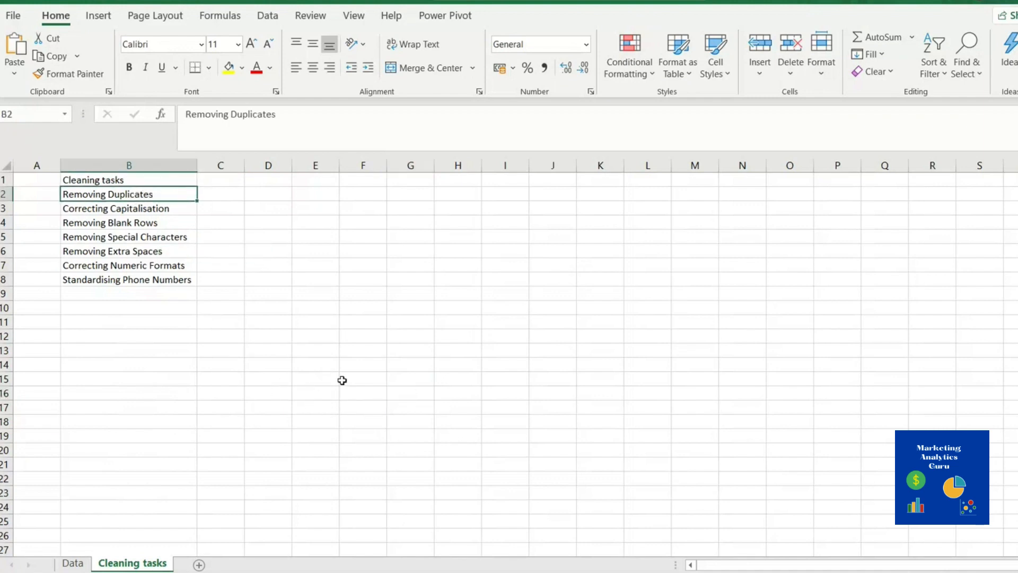
left_click(74, 563)
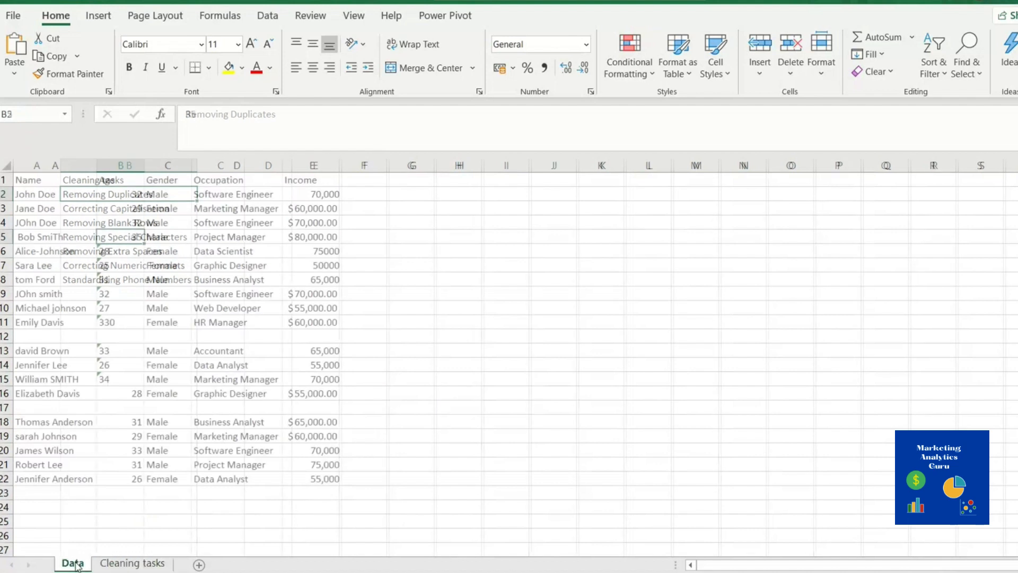
left_click(457, 251)
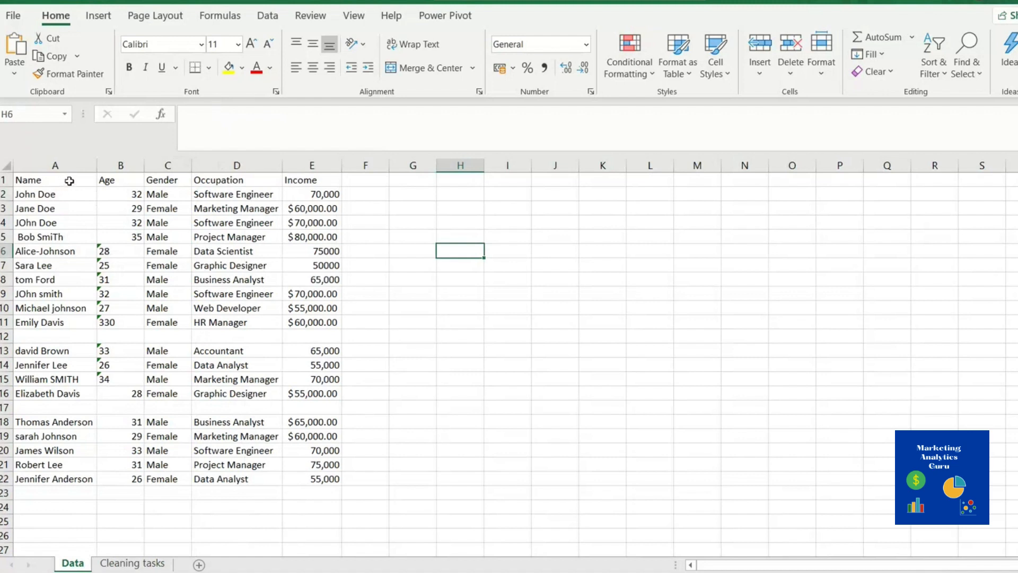
left_click(131, 179)
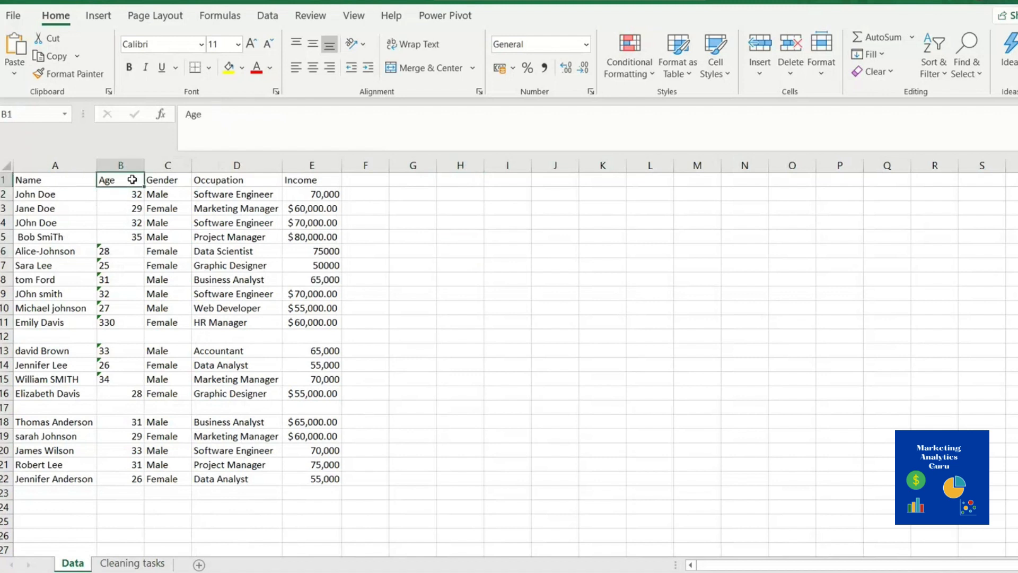
left_click(170, 179)
left_click(211, 181)
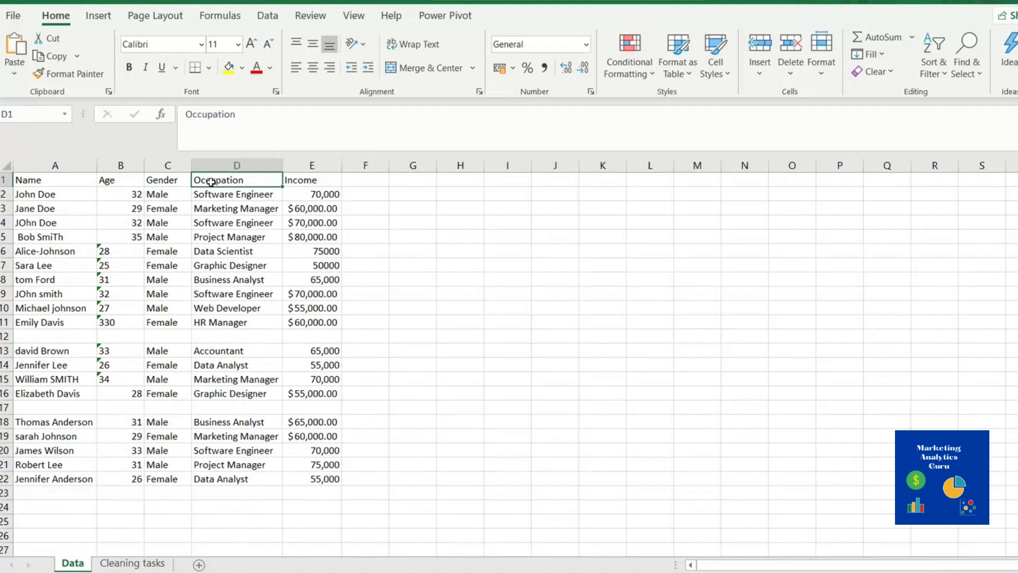
left_click(312, 178)
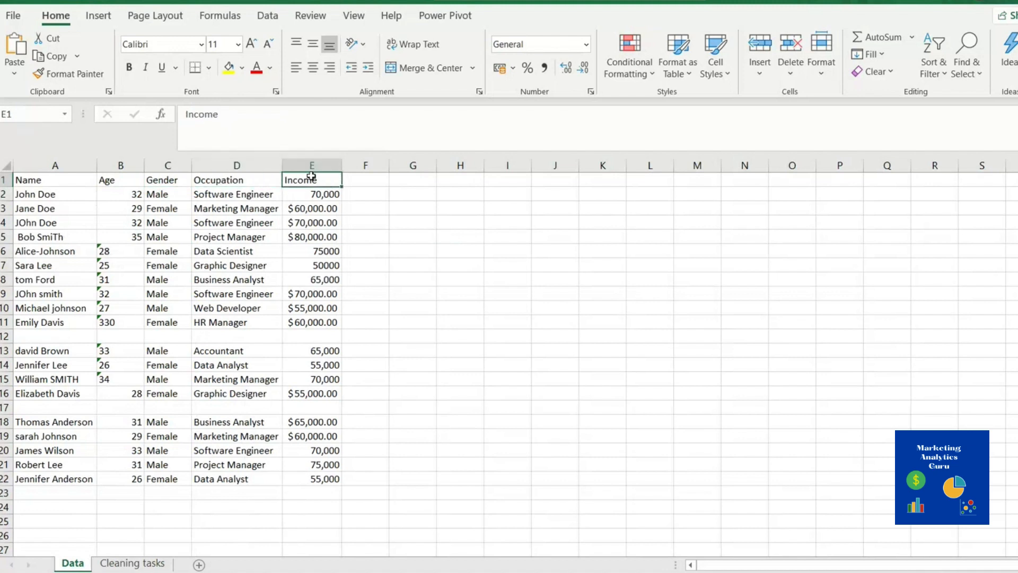
left_click(53, 183)
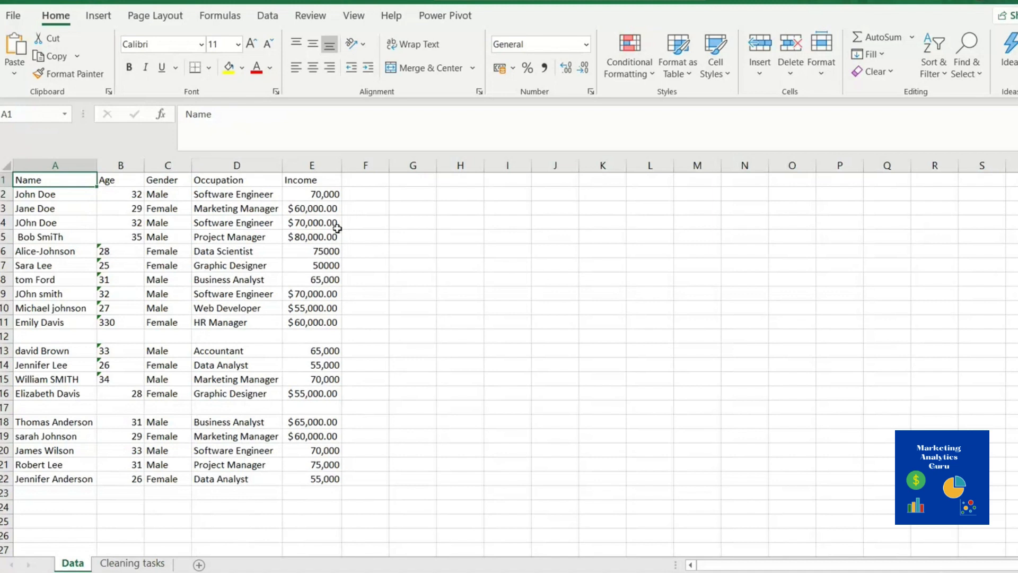
left_click(64, 195)
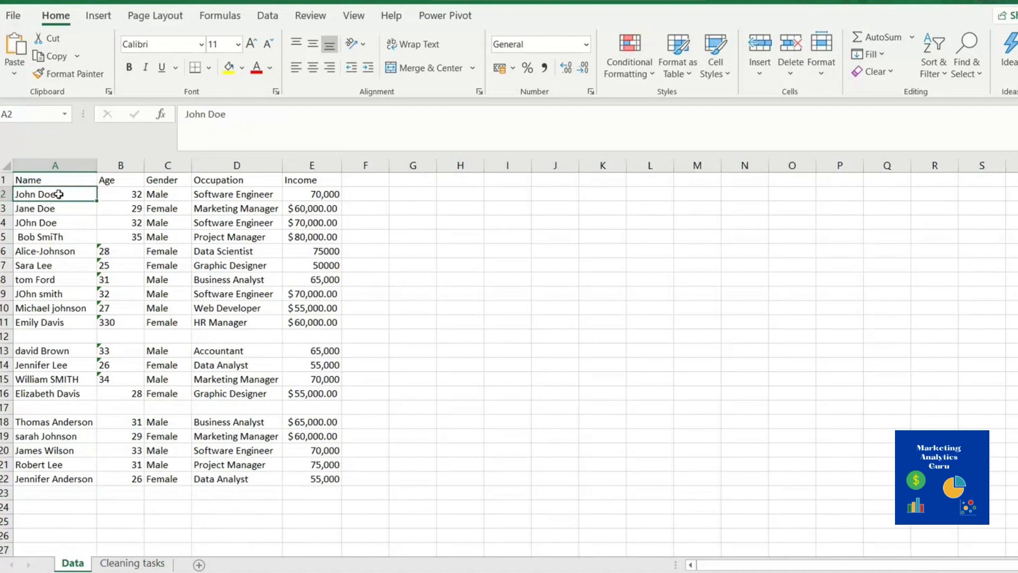
left_click_drag(59, 194, 61, 470)
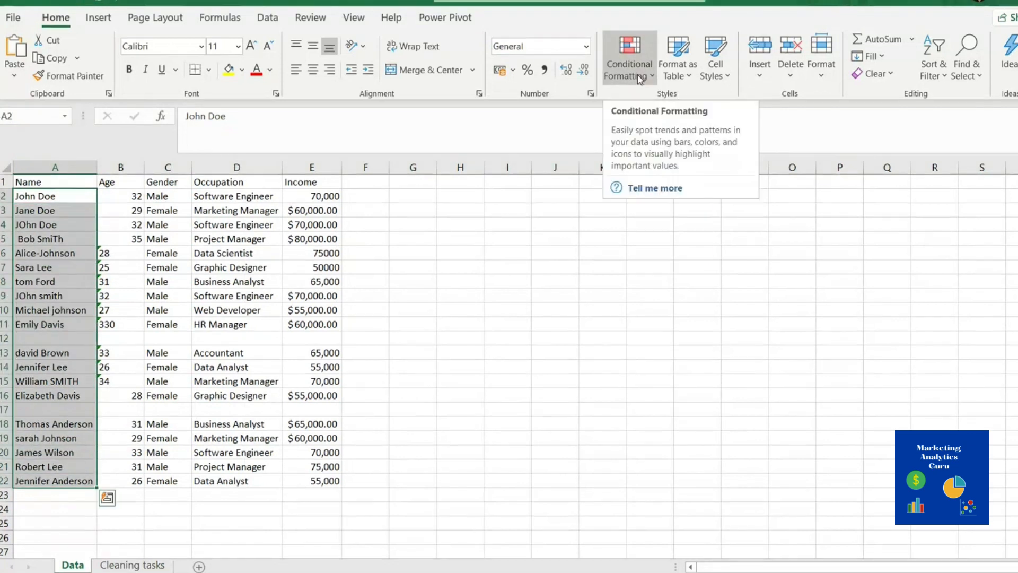
left_click(641, 80)
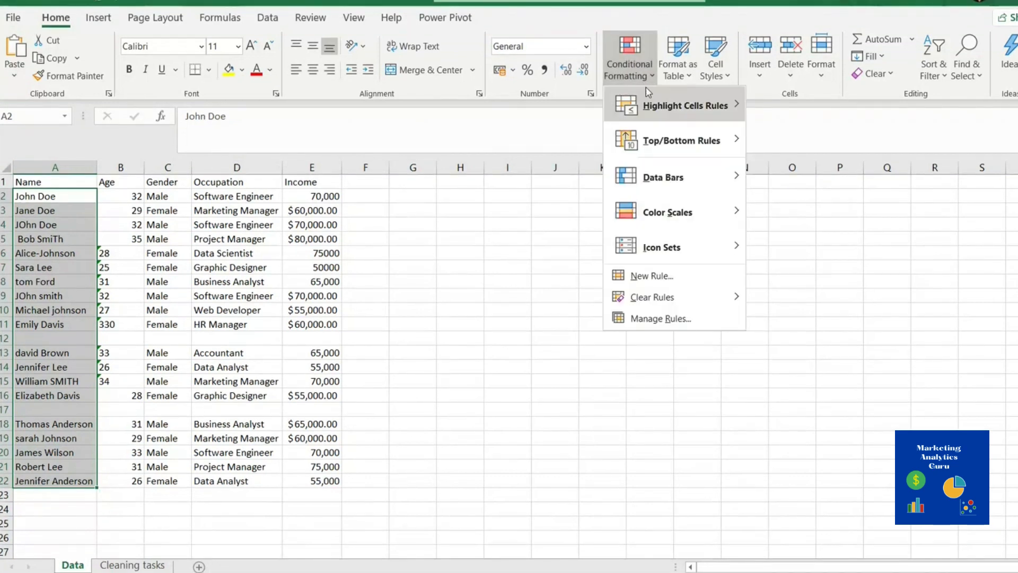
mouse_move(724, 117)
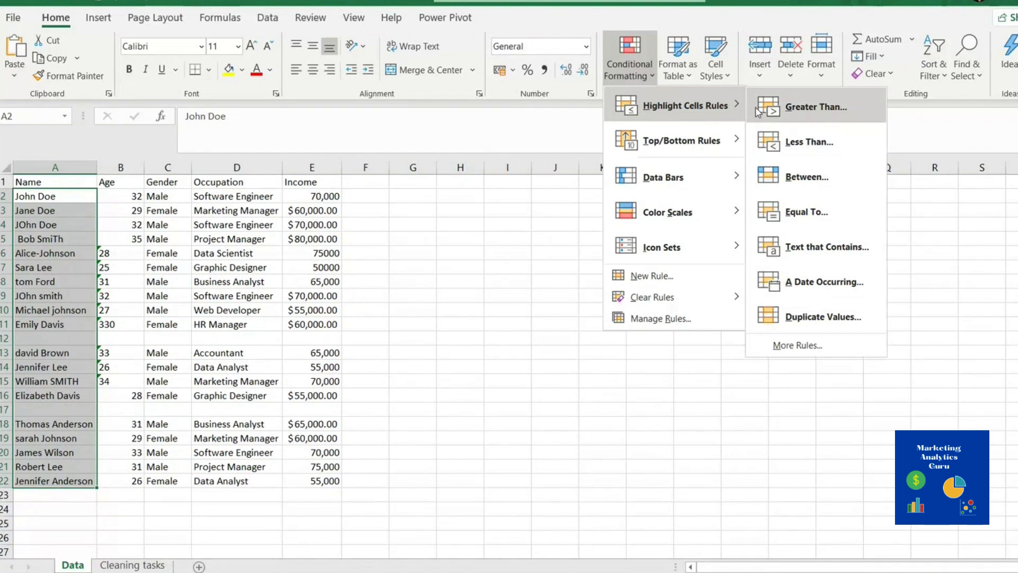
left_click(779, 318)
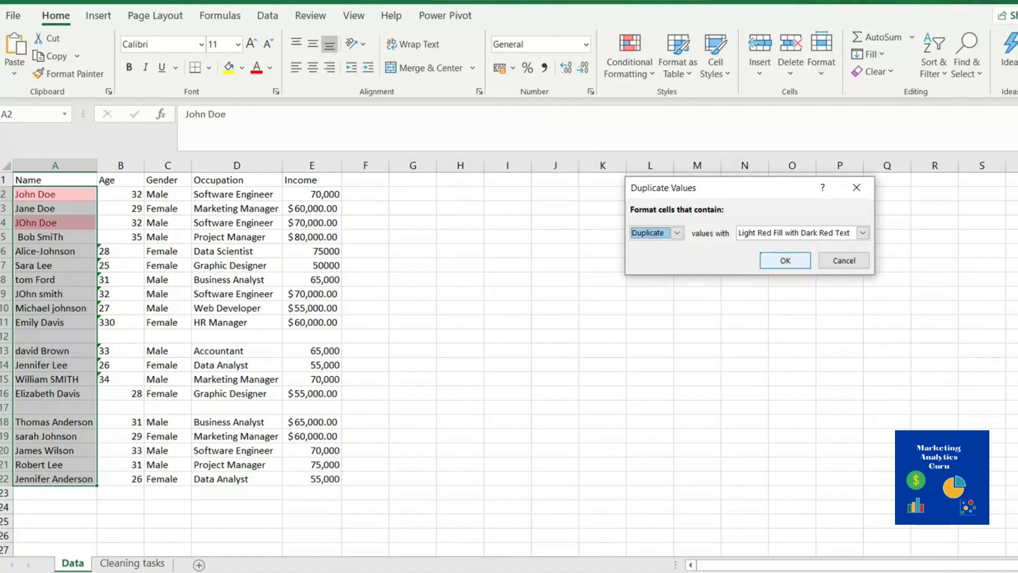
left_click(785, 260)
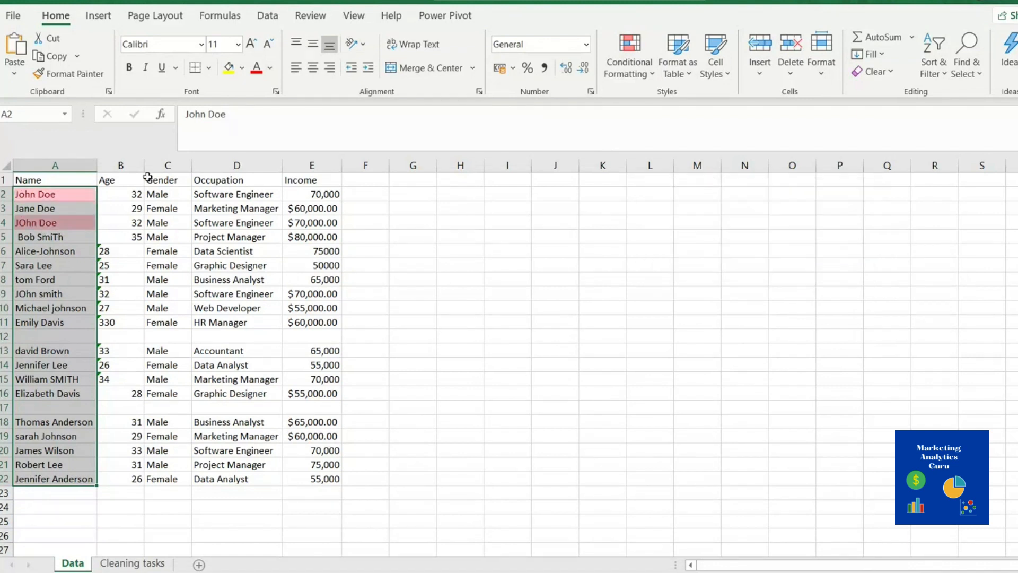
left_click(115, 1)
left_click(55, 193)
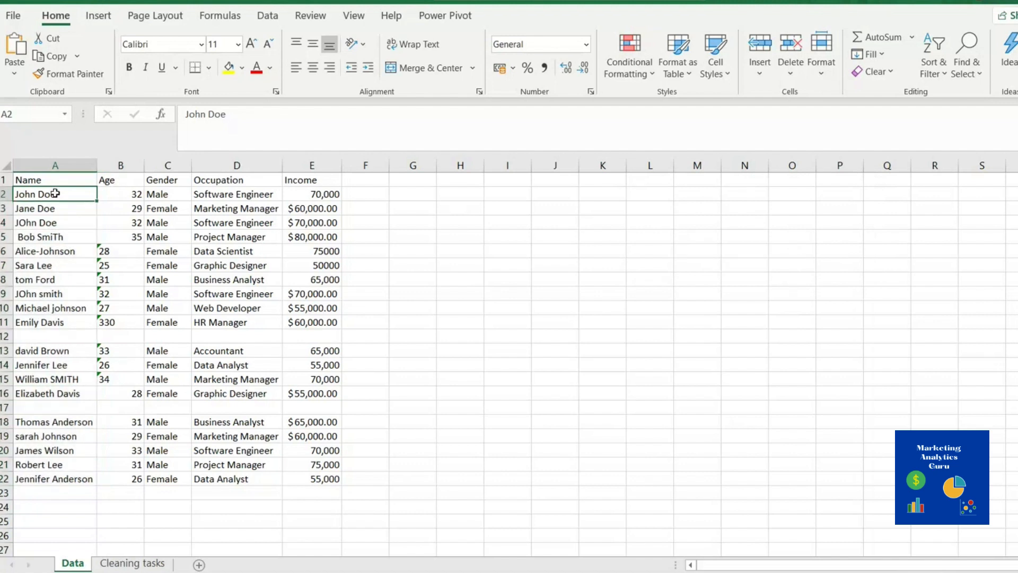
Select names A2:A22 and add a light red Duplicate Values highlight rule
key("ctrl+shift+Down")
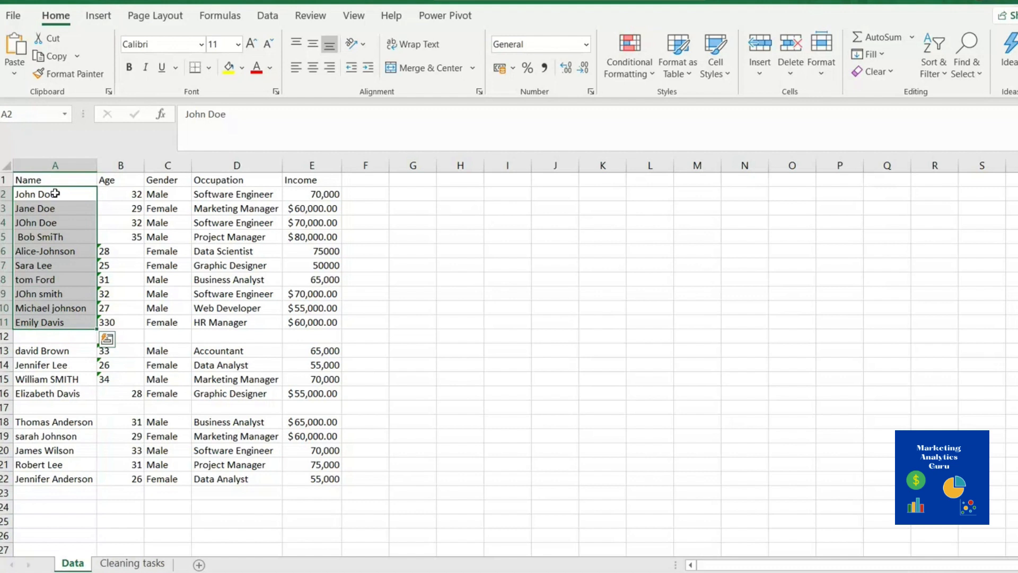
key("ctrl+shift+Down")
key("ctrl+shift+Down")
key("ctrl+shift+Down")
key("ctrl+shift+Down")
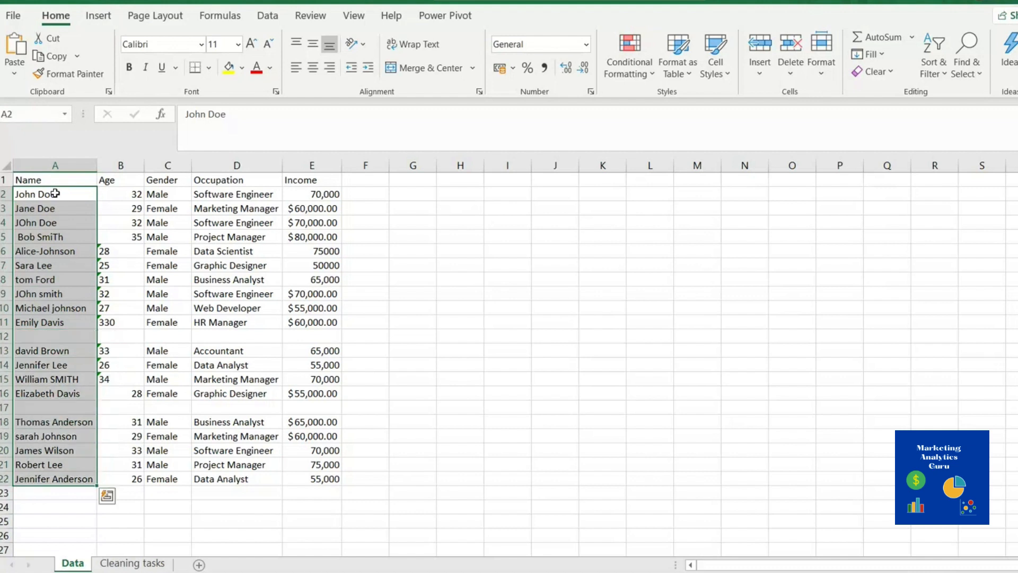
left_click(630, 61)
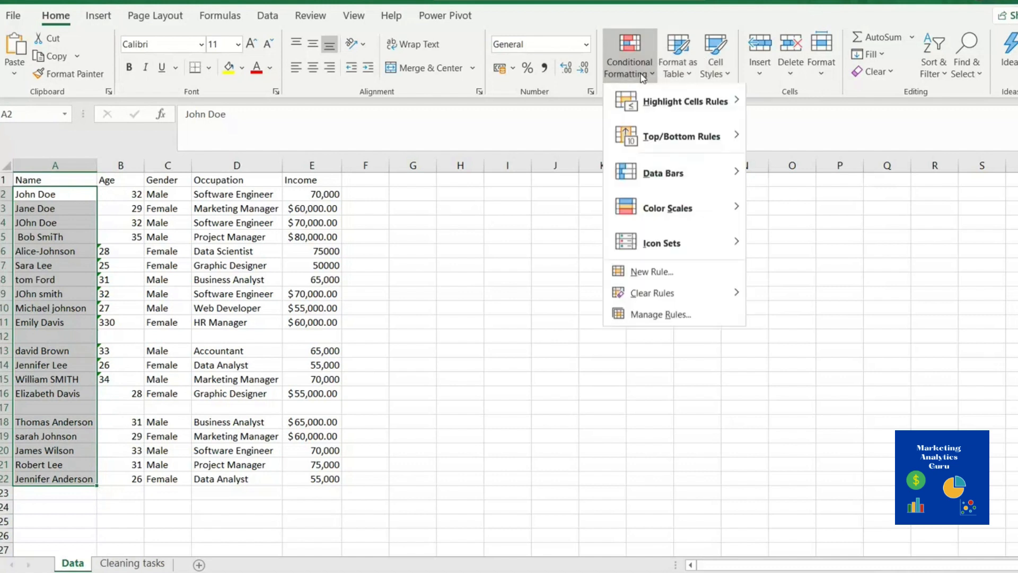
mouse_move(725, 110)
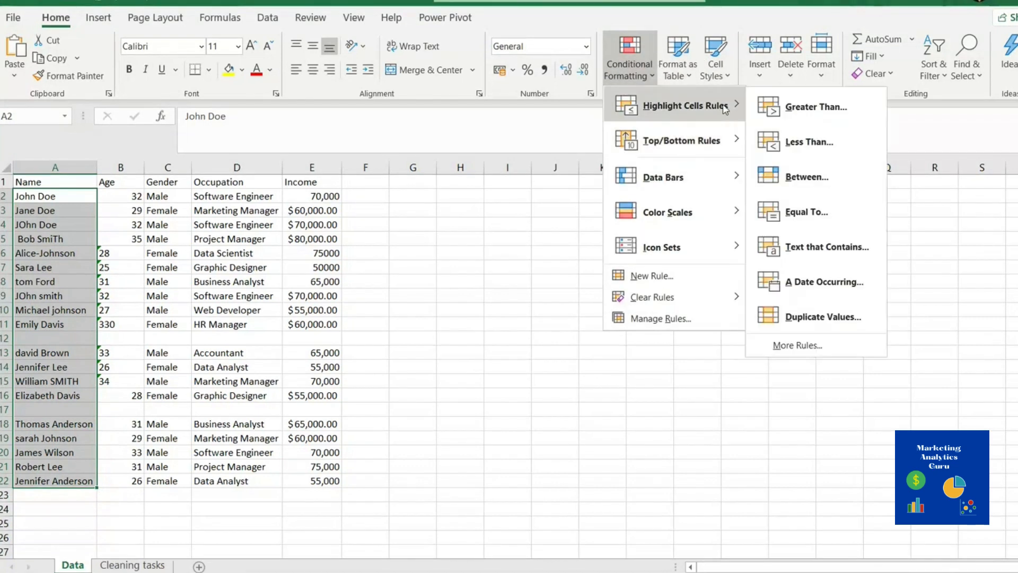
left_click(857, 321)
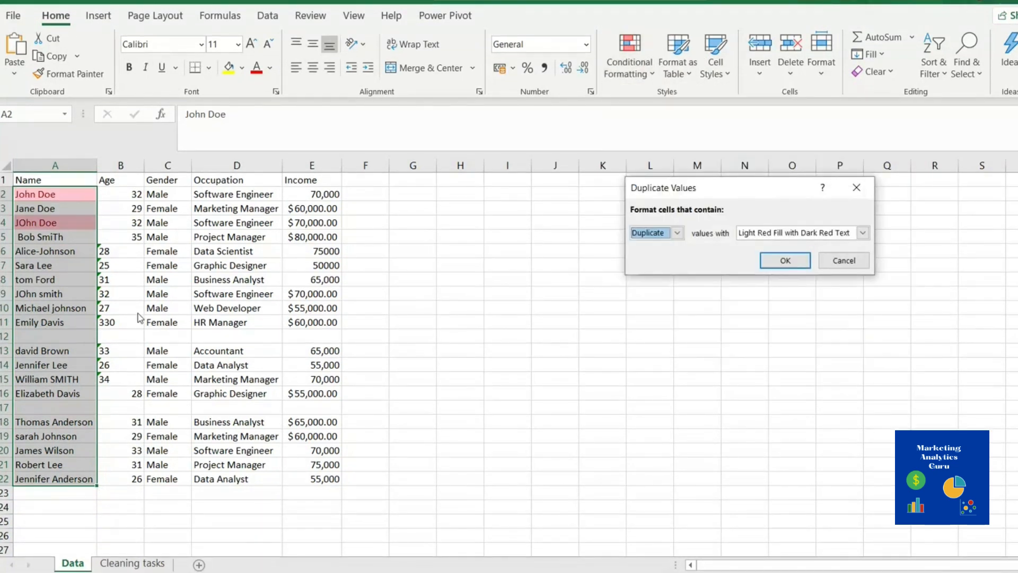
left_click(784, 260)
left_click(564, 391)
left_click(4, 222)
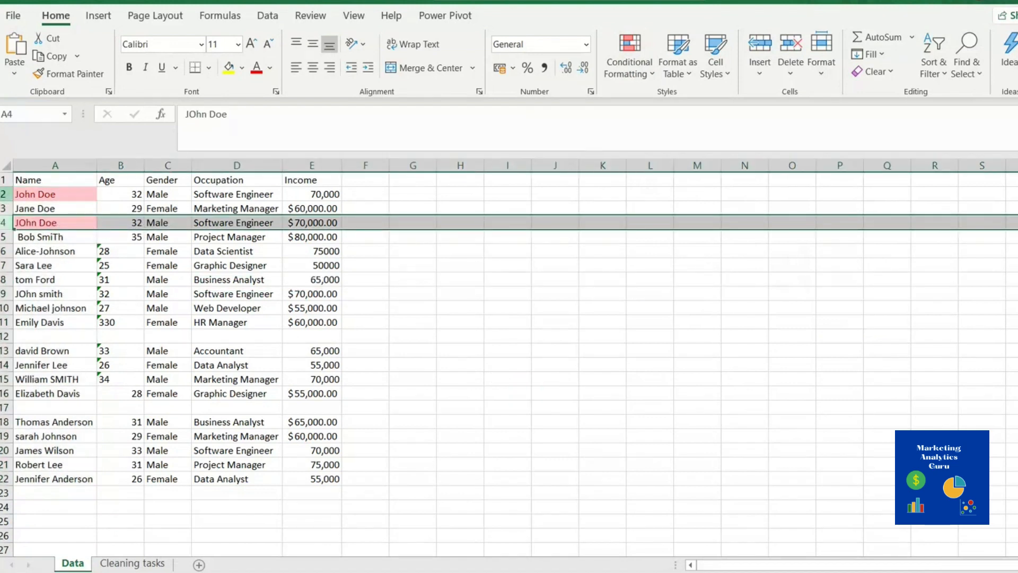
Delete row 2, the first of the duplicate John Doe records
left_click(5, 194, "ctrl")
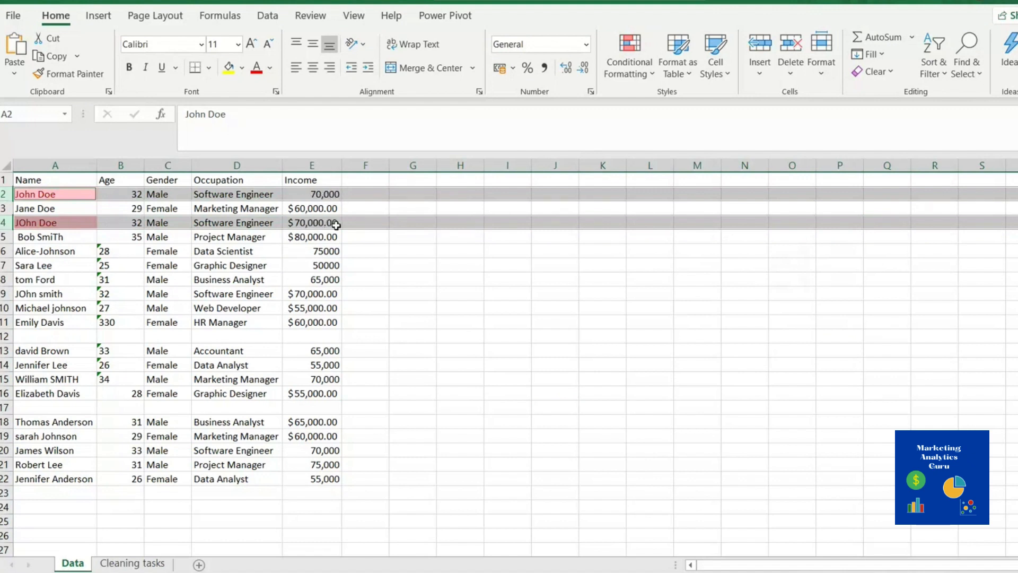
left_click(4, 194)
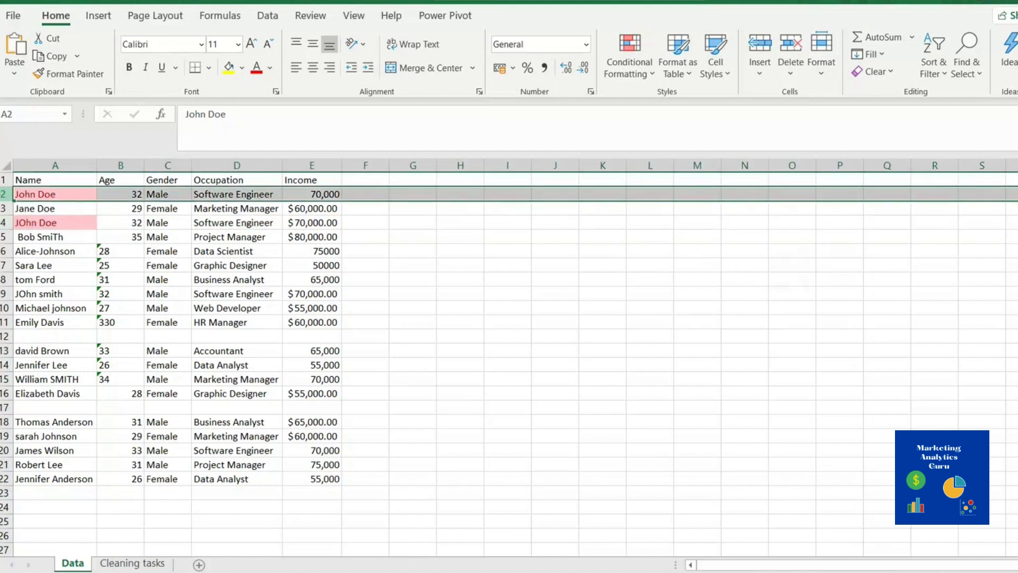
right_click(3, 194)
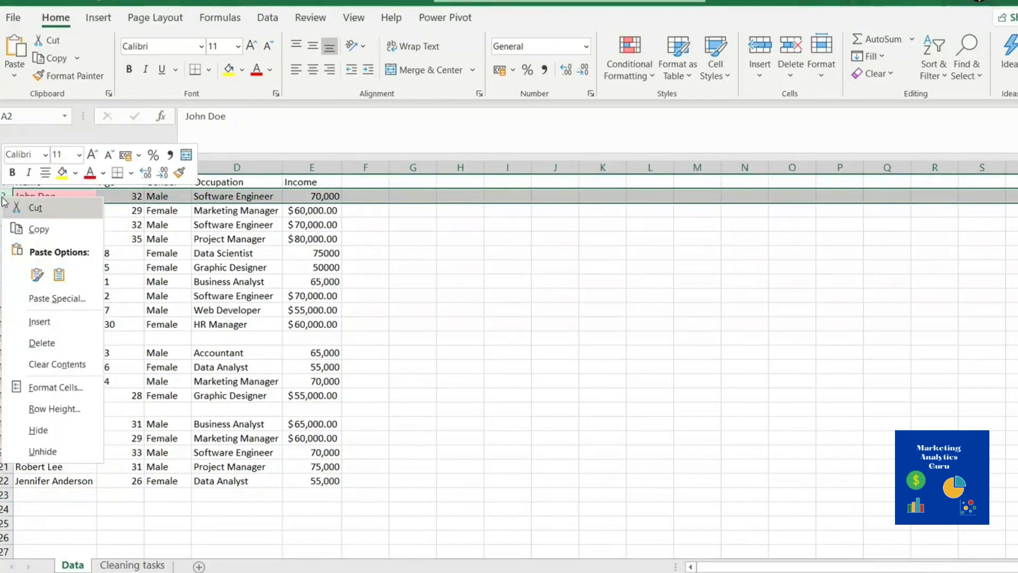
left_click(59, 341)
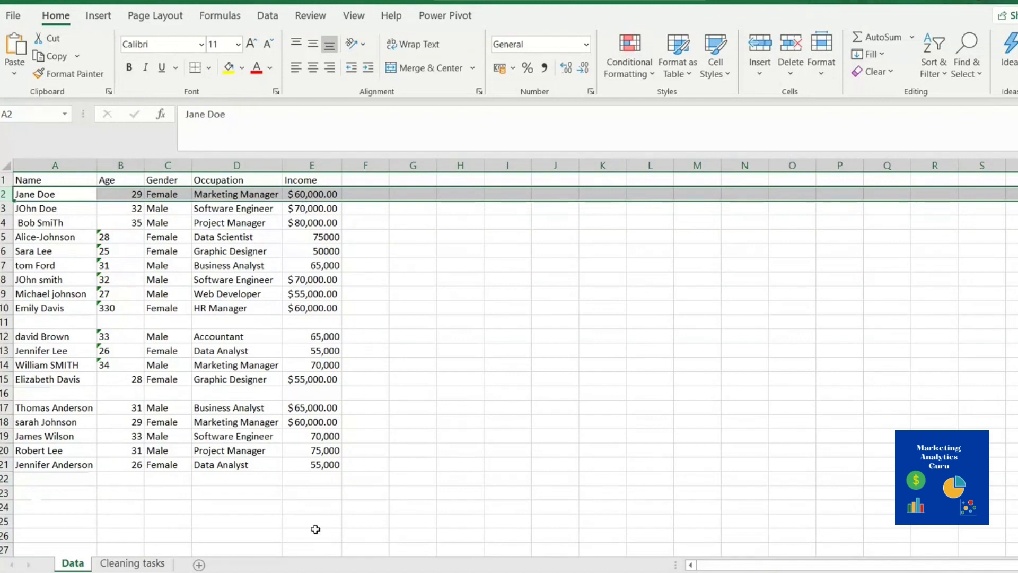
left_click(147, 558)
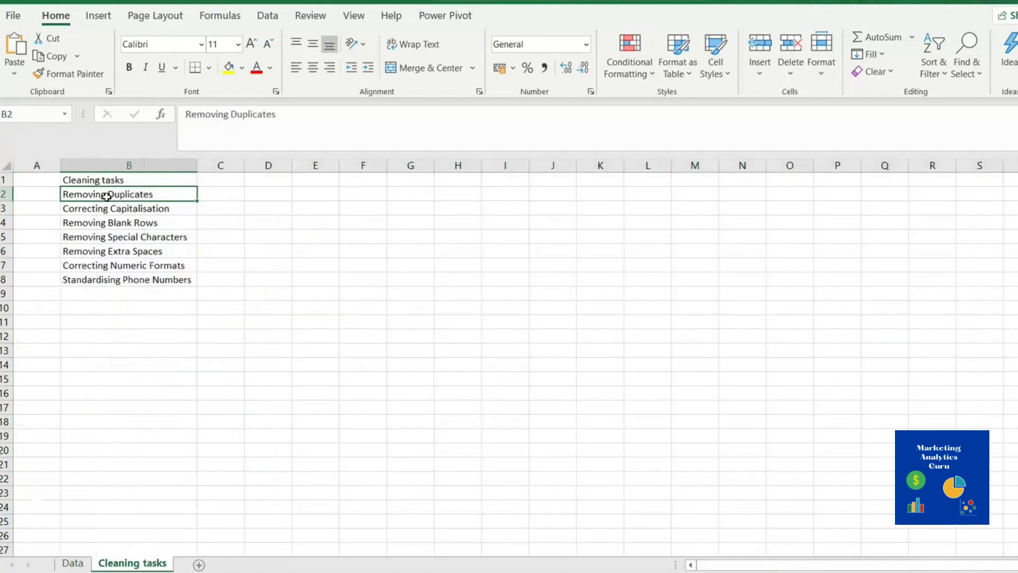
left_click(115, 212)
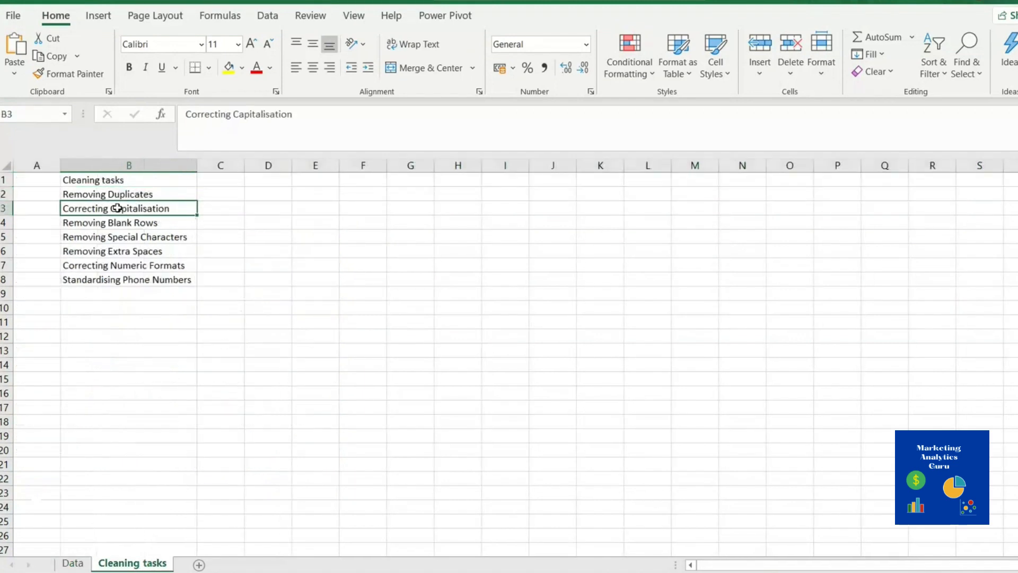
left_click(73, 562)
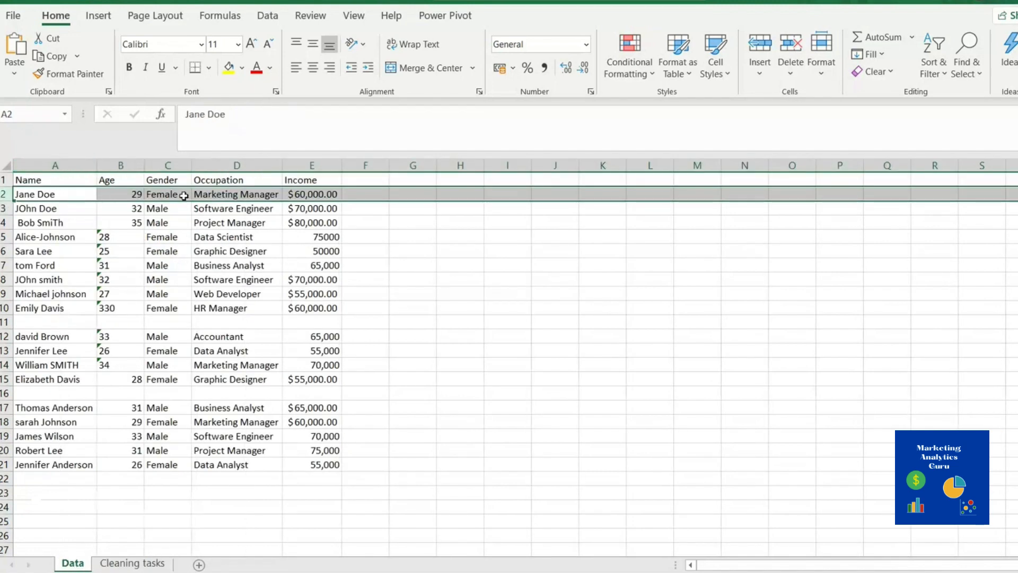
left_click(59, 194)
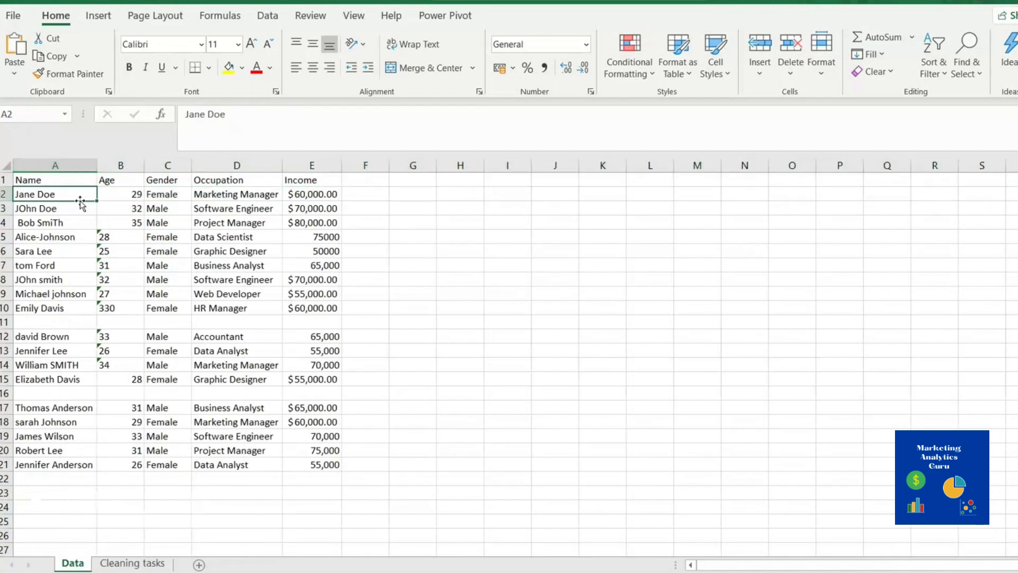
left_click(375, 194)
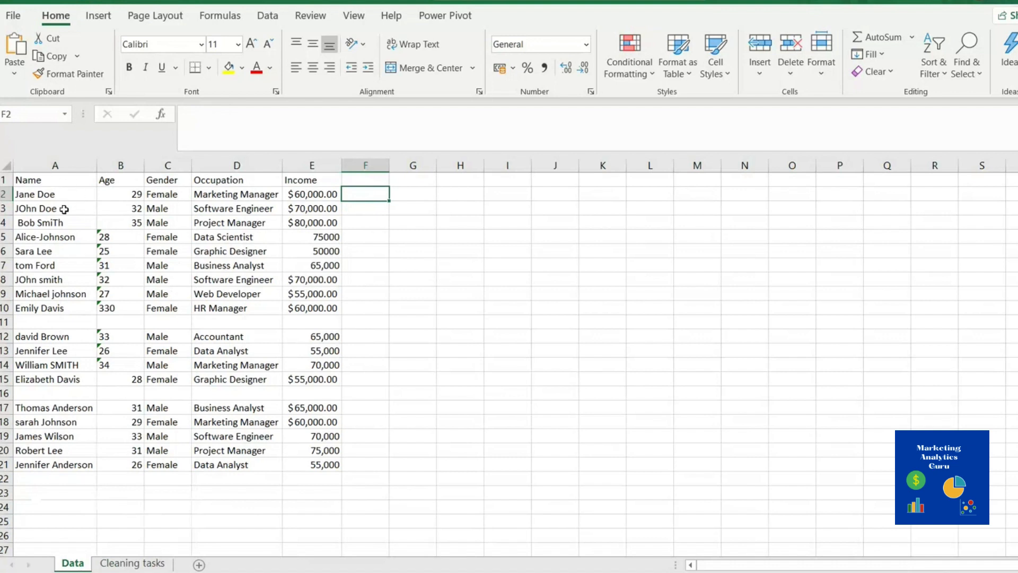
Locate blank rows 11 and 16 and check the Removing Blank Rows task on Cleaning tasks
left_click(4, 322)
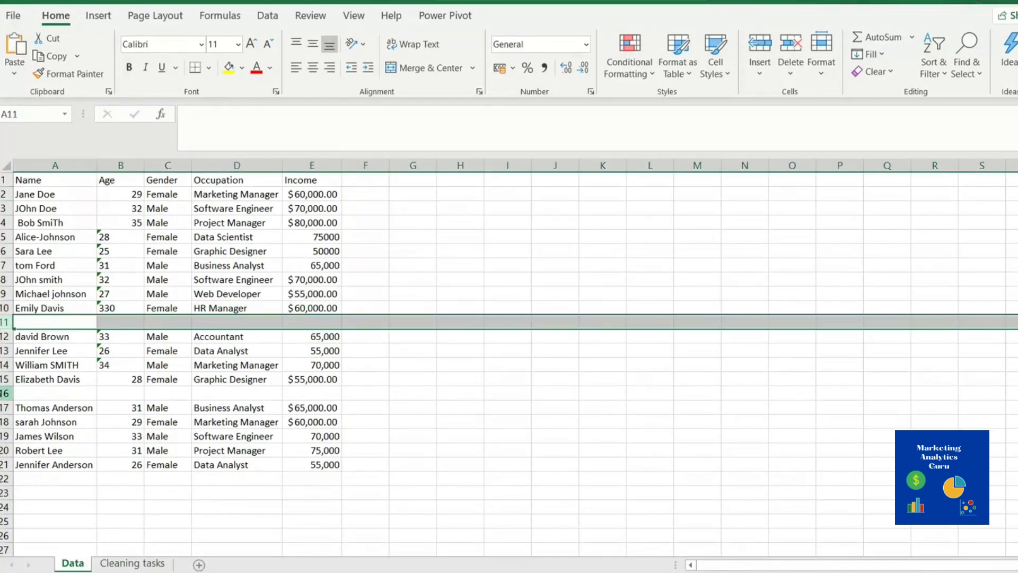
left_click(5, 393)
left_click(132, 563)
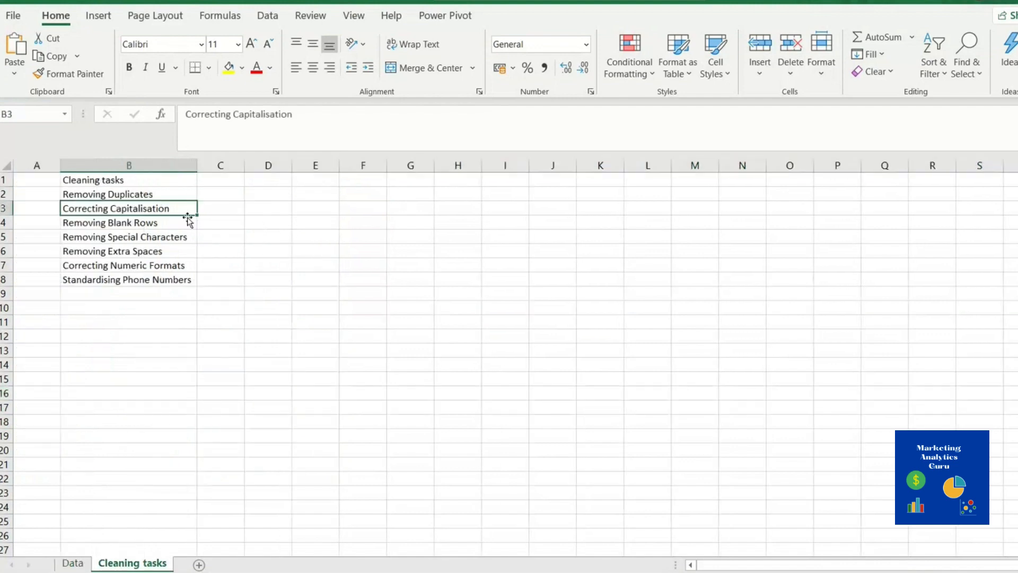
left_click(108, 225)
left_click(72, 563)
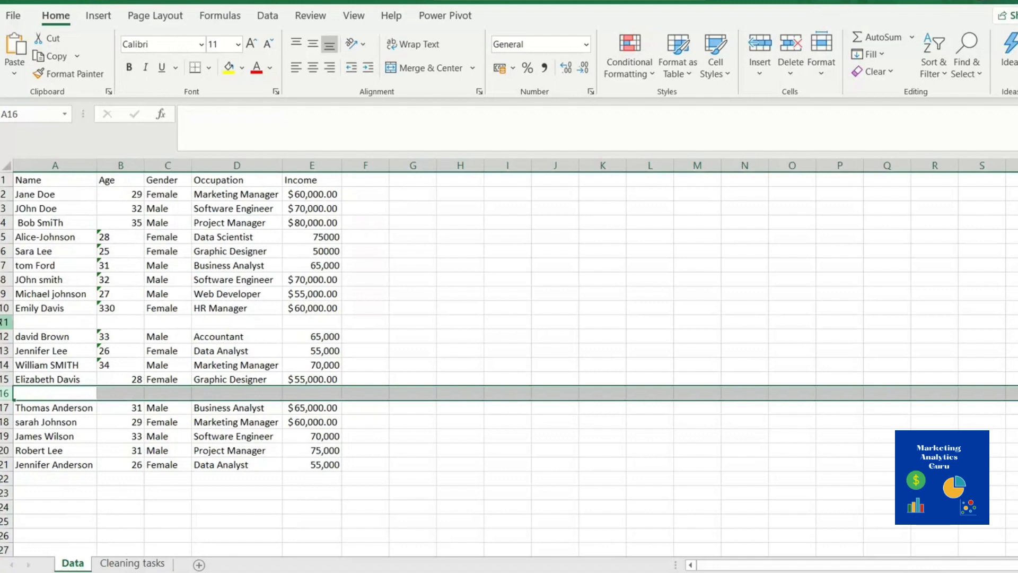
Delete blank row 16, then blank row 11, from the Data table
right_click(6, 393)
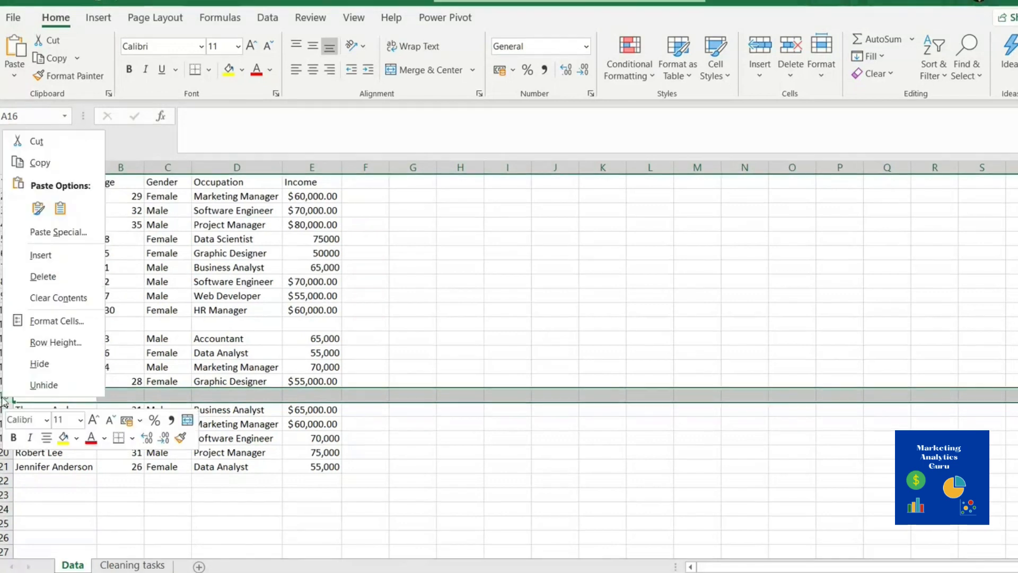
left_click(53, 278)
left_click(5, 321)
right_click(5, 322)
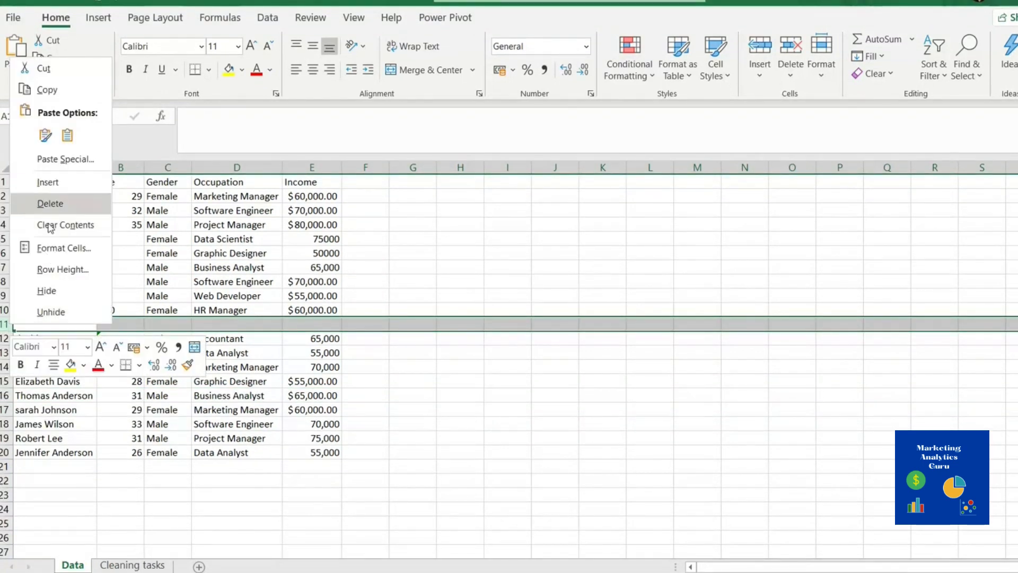
left_click(60, 204)
left_click(373, 195)
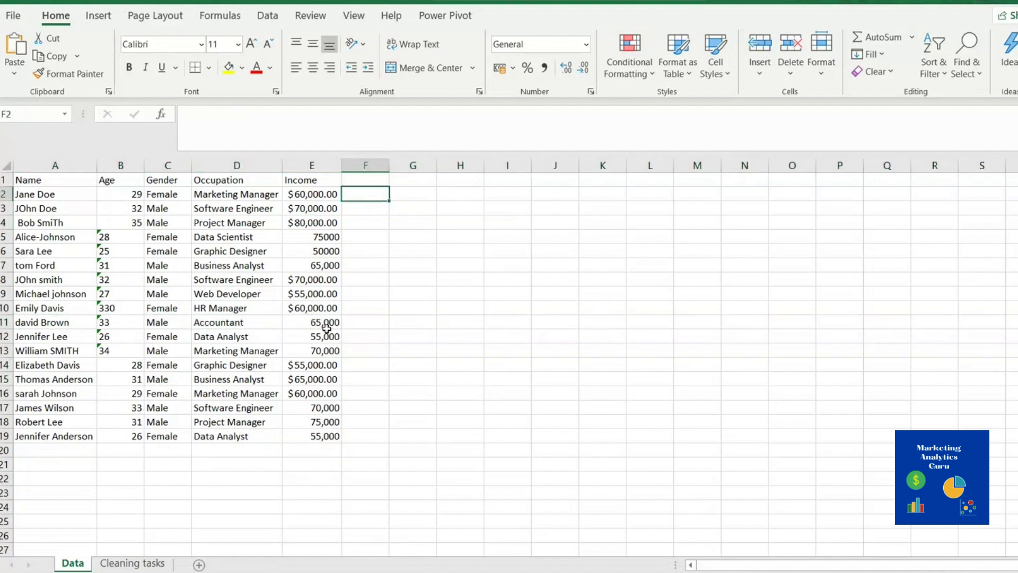
left_click(49, 195)
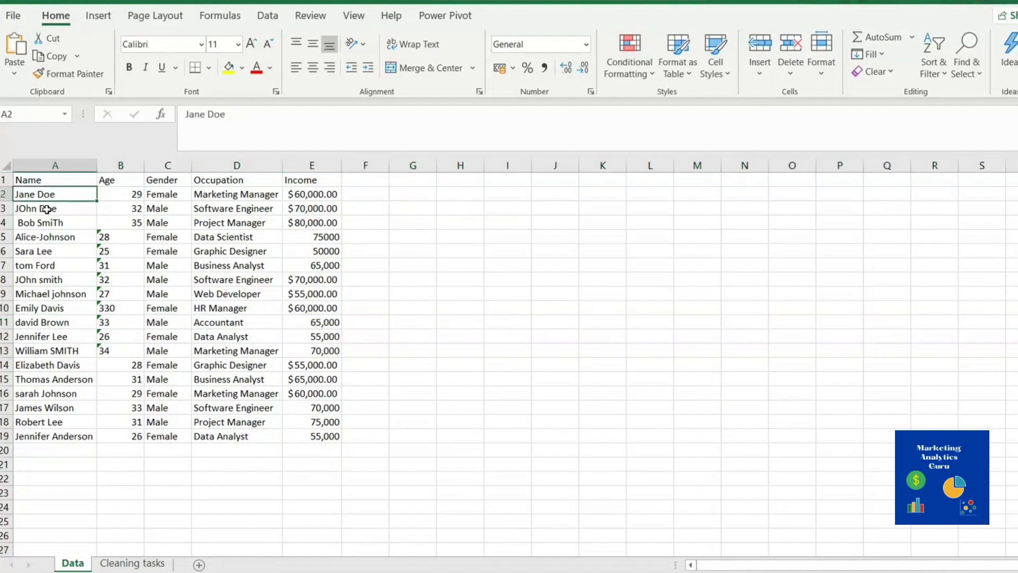
left_click(34, 212)
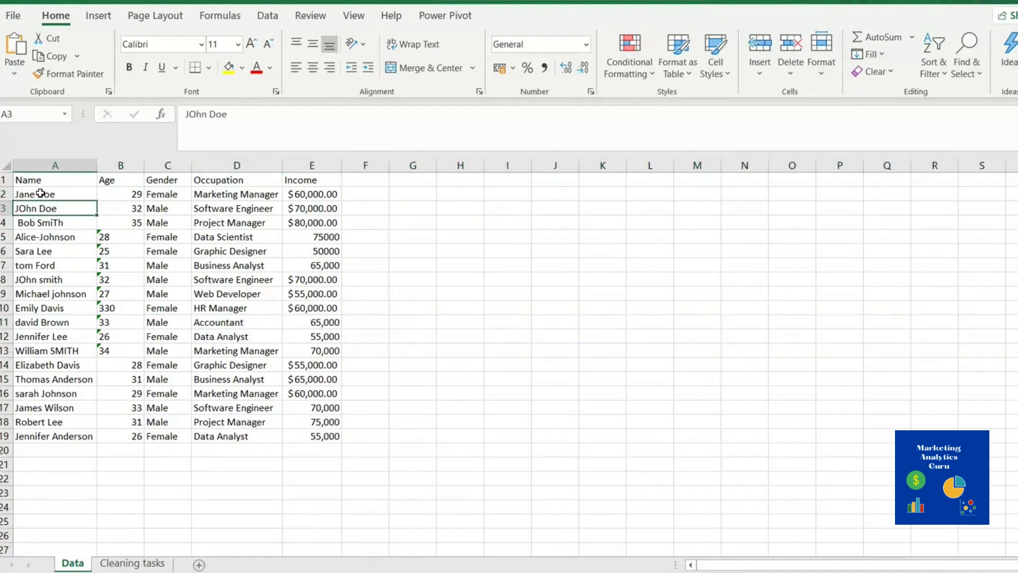
left_click(29, 321)
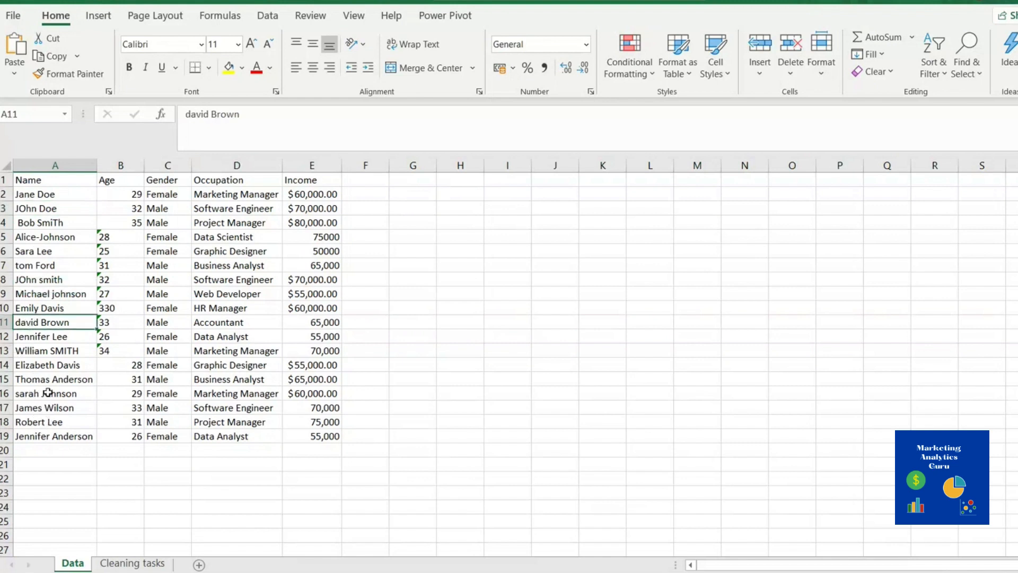
left_click(46, 350)
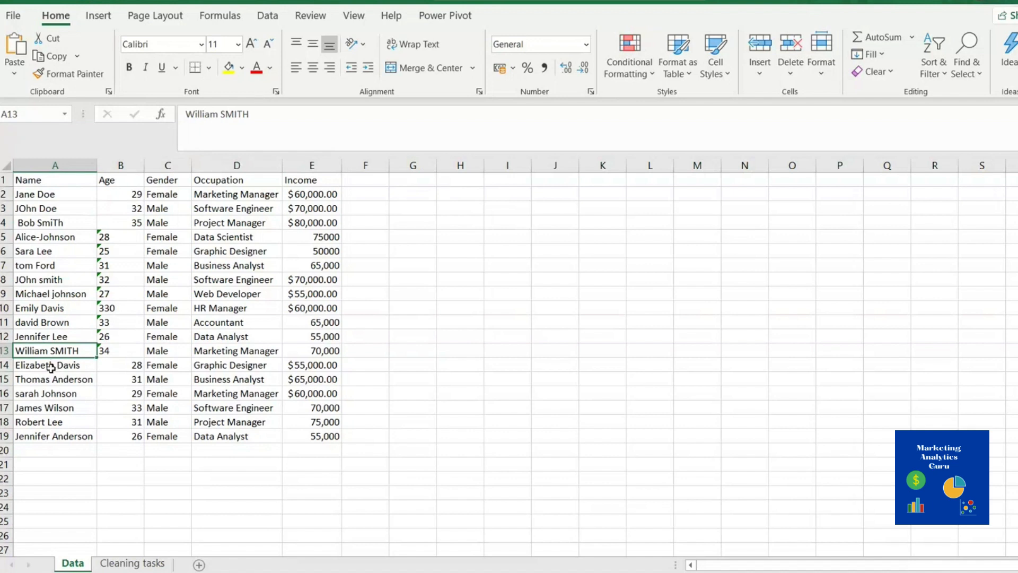
left_click(56, 223)
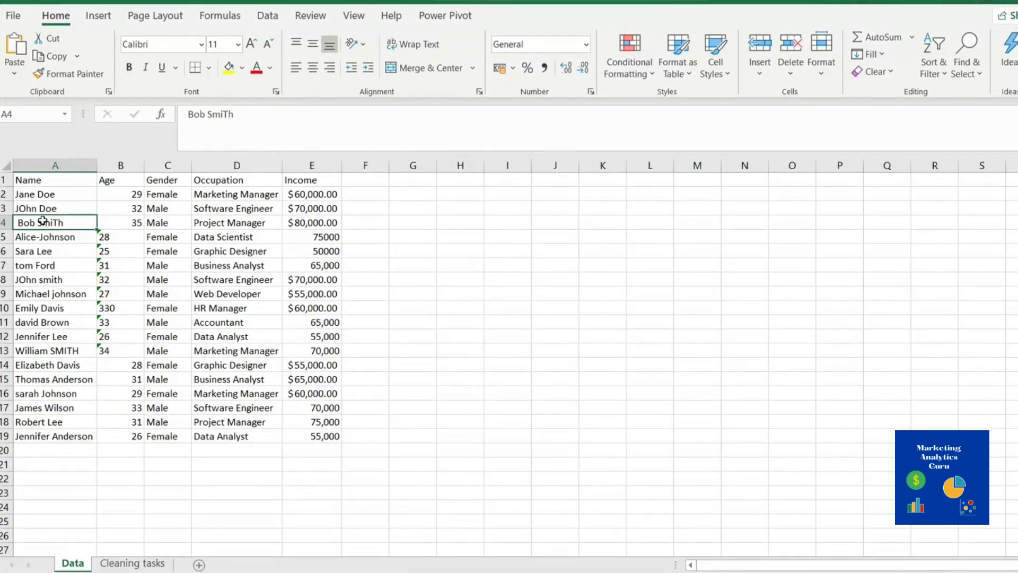
left_click(369, 194)
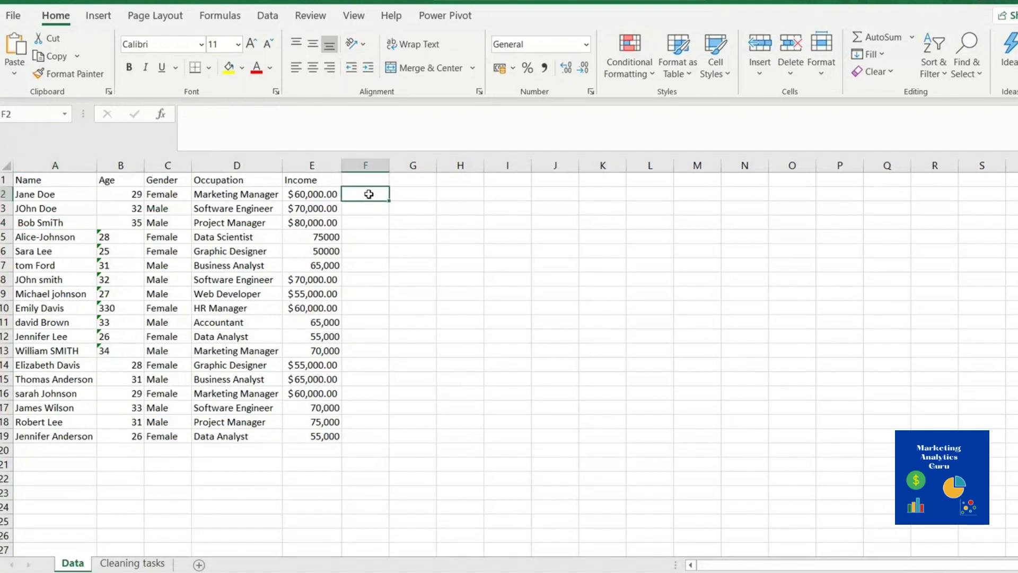
Enter =PROPER(A2) in F2 and fill it down to F19
type("=")
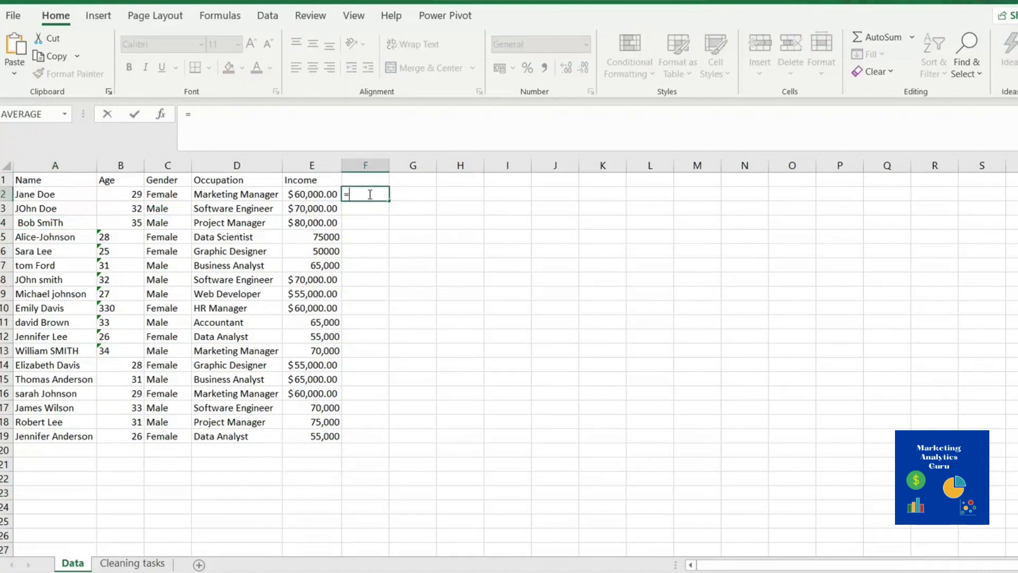
type("pro")
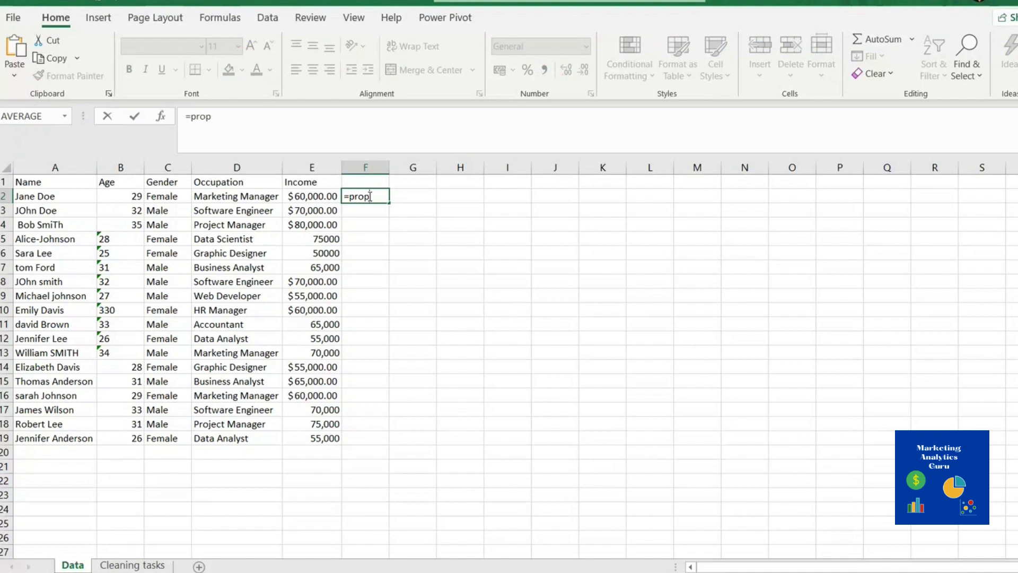
type("p")
key("Tab")
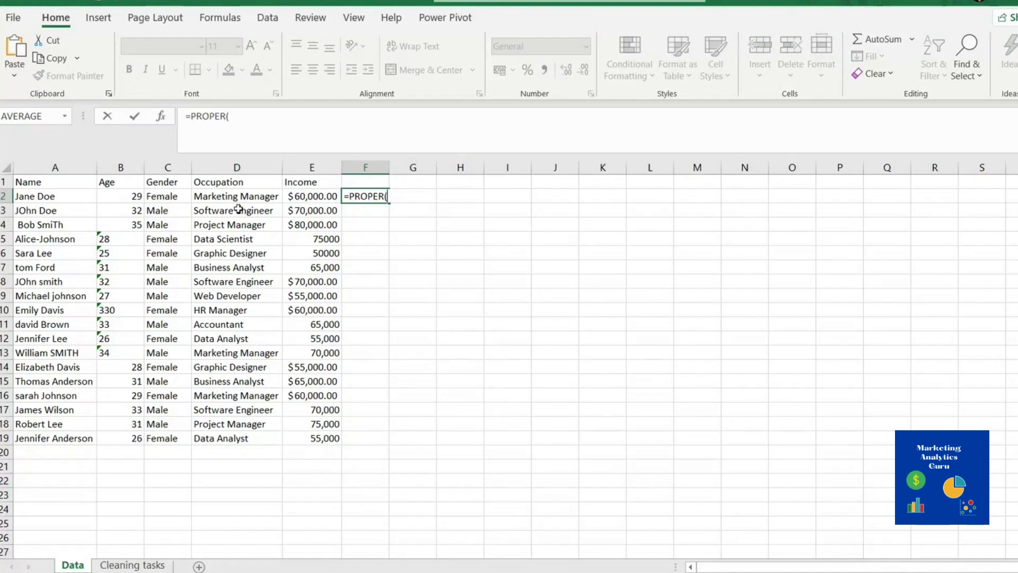
left_click(40, 198)
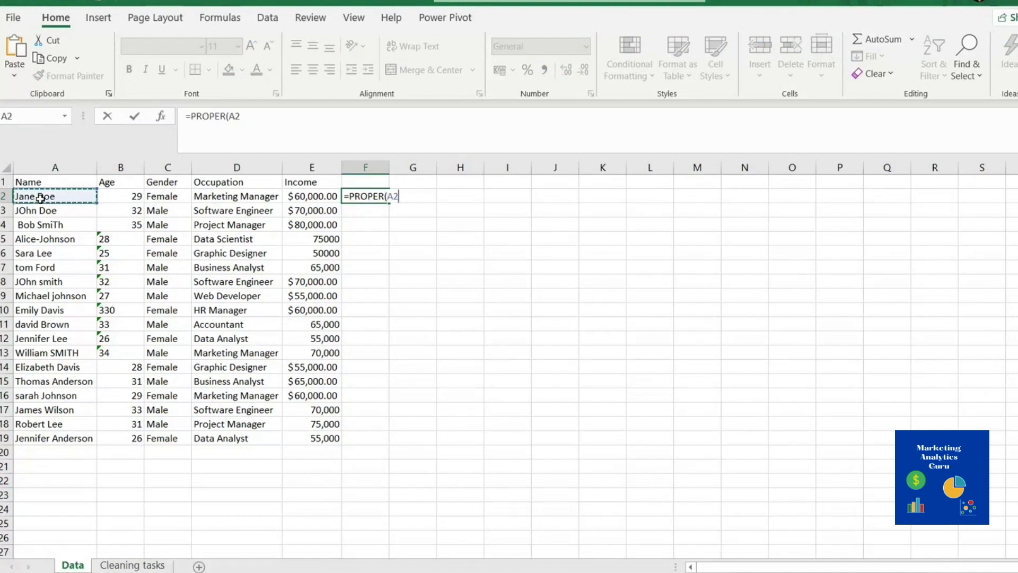
left_click(254, 118)
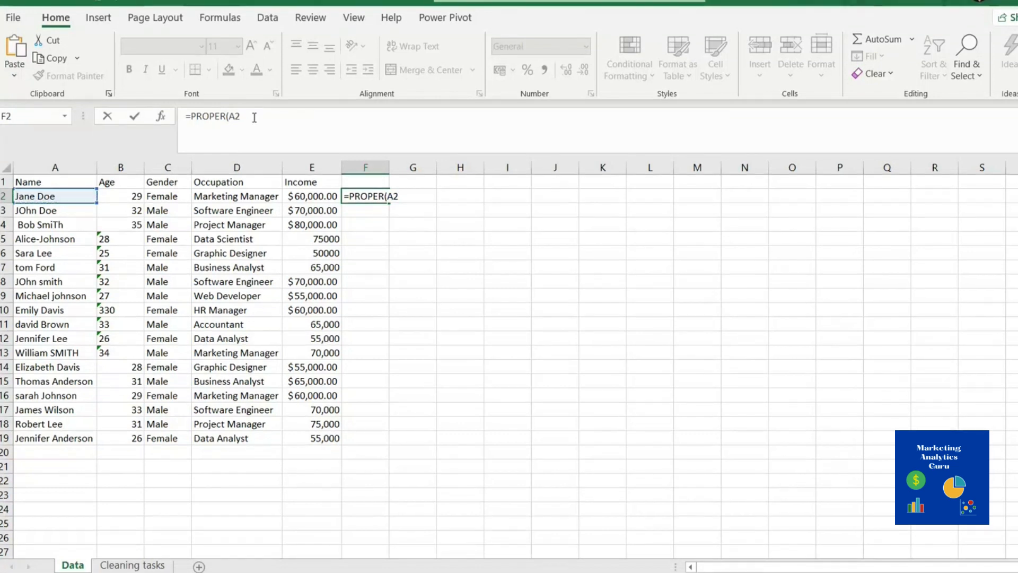
key("Return")
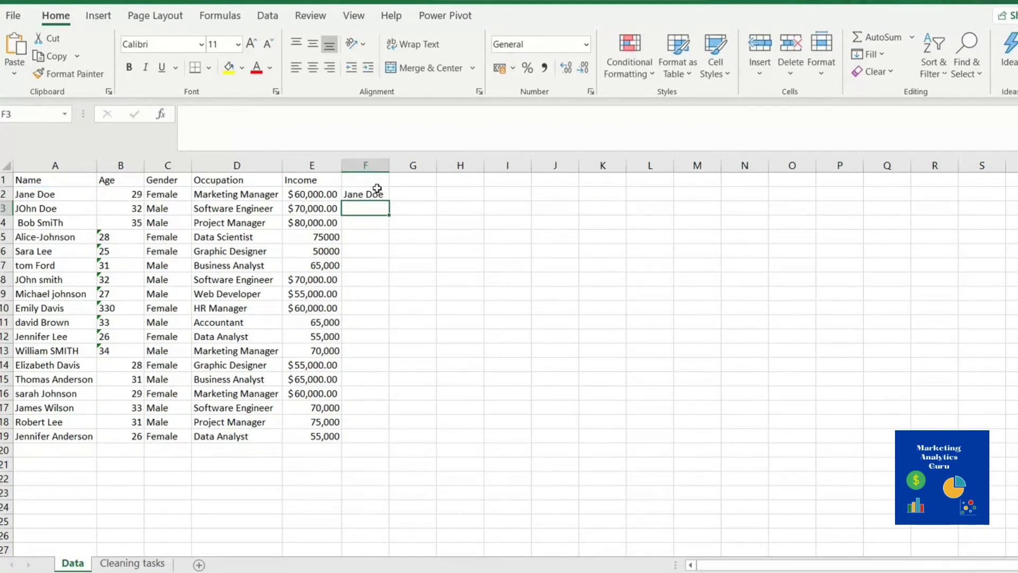
left_click(377, 190)
left_click_drag(391, 203, 391, 446)
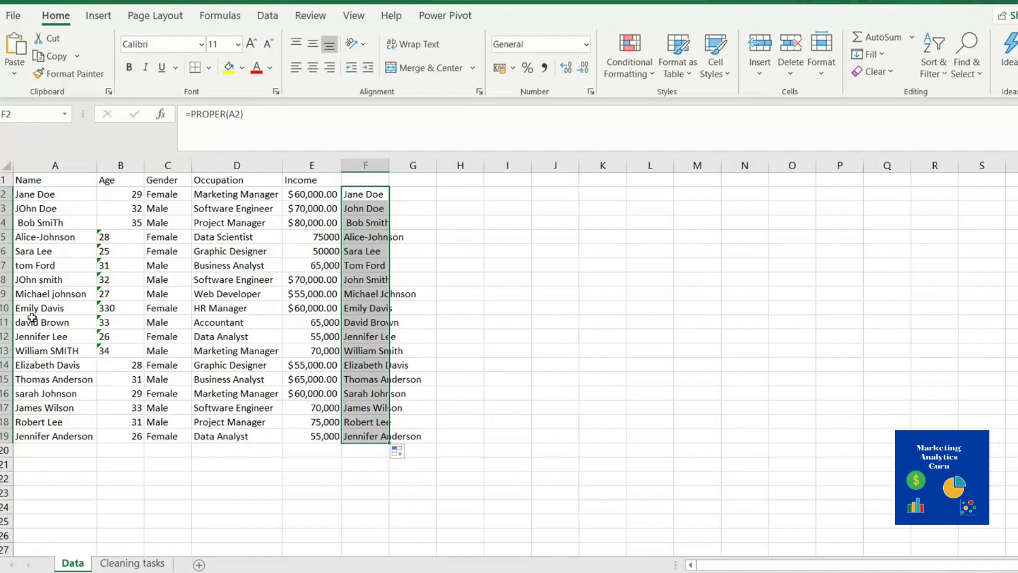
Copy the proper-case names from F2:F19 and paste them into A2 as values only
right_click(368, 205)
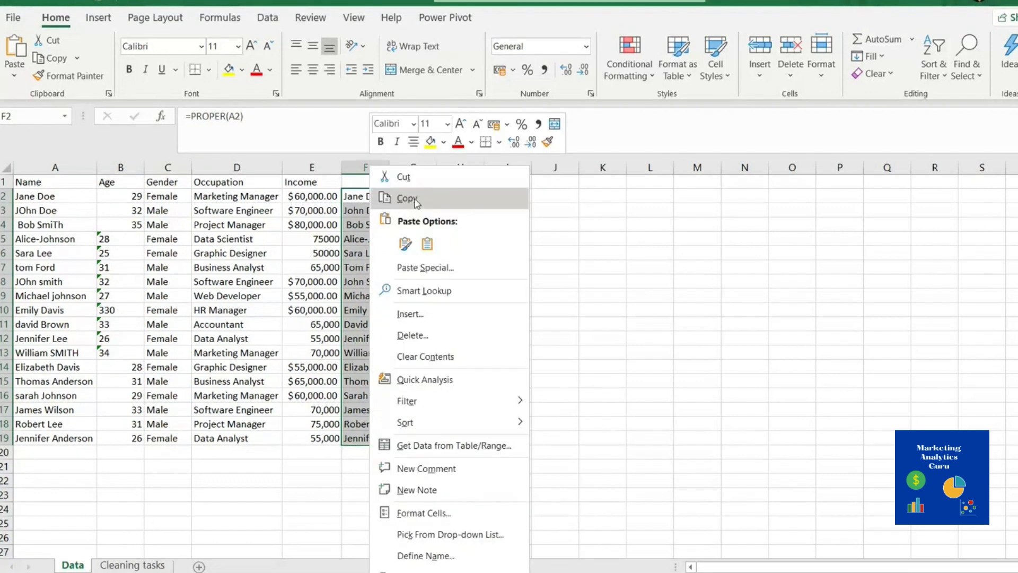
left_click(408, 196)
right_click(40, 194)
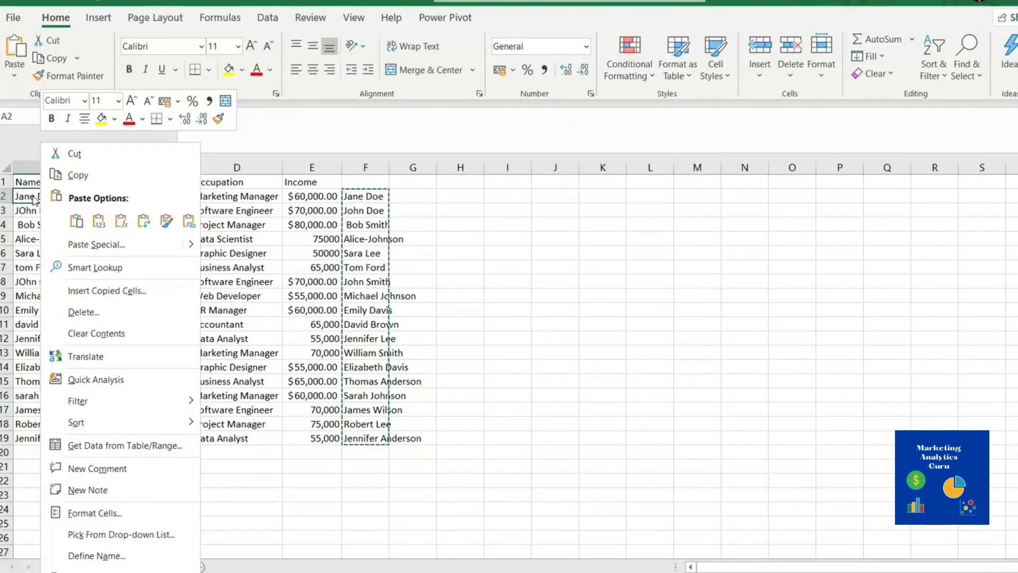
left_click(77, 221)
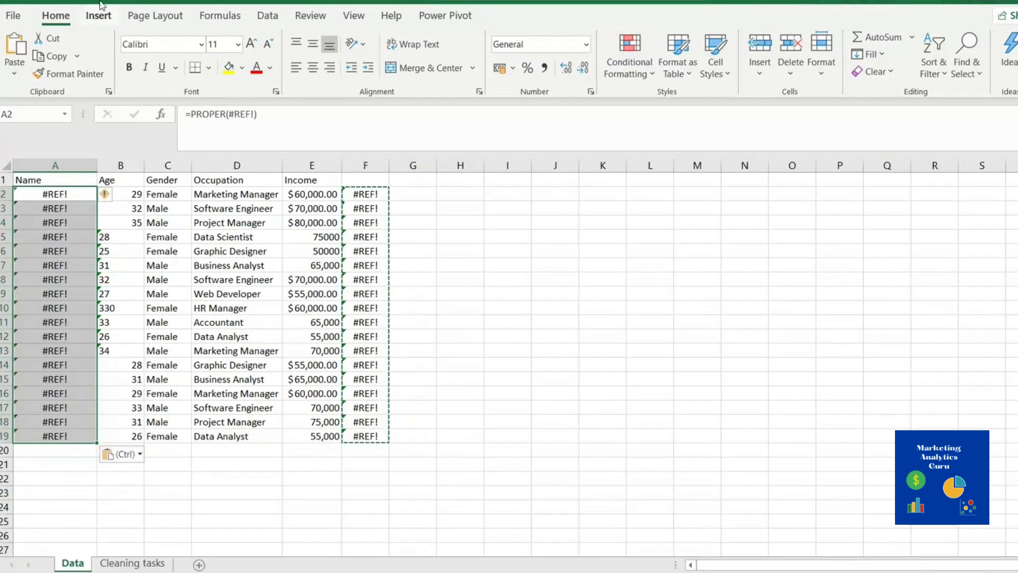
key("ctrl+z")
left_click(46, 193)
right_click(46, 193)
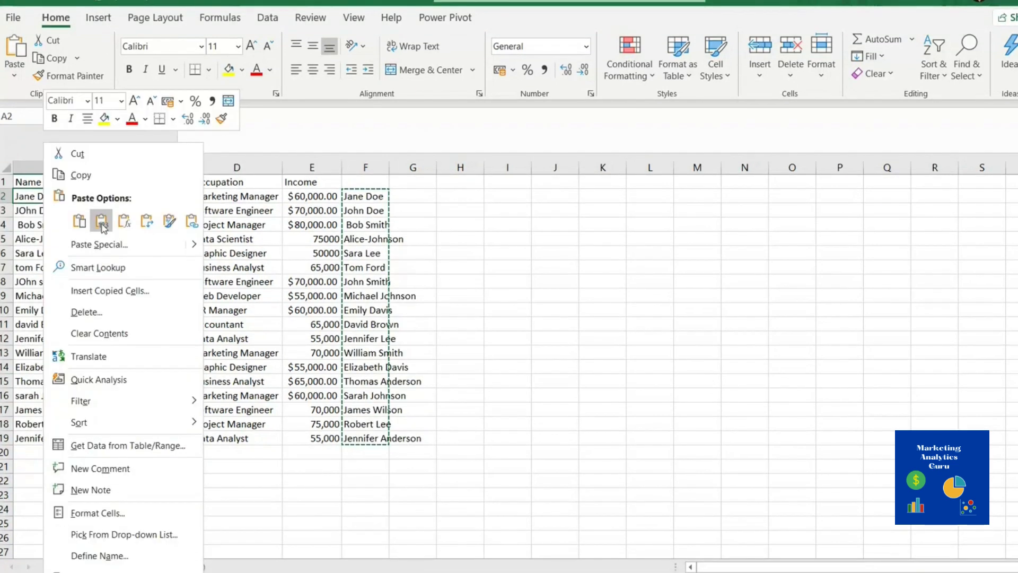
left_click(102, 221)
left_click(508, 289)
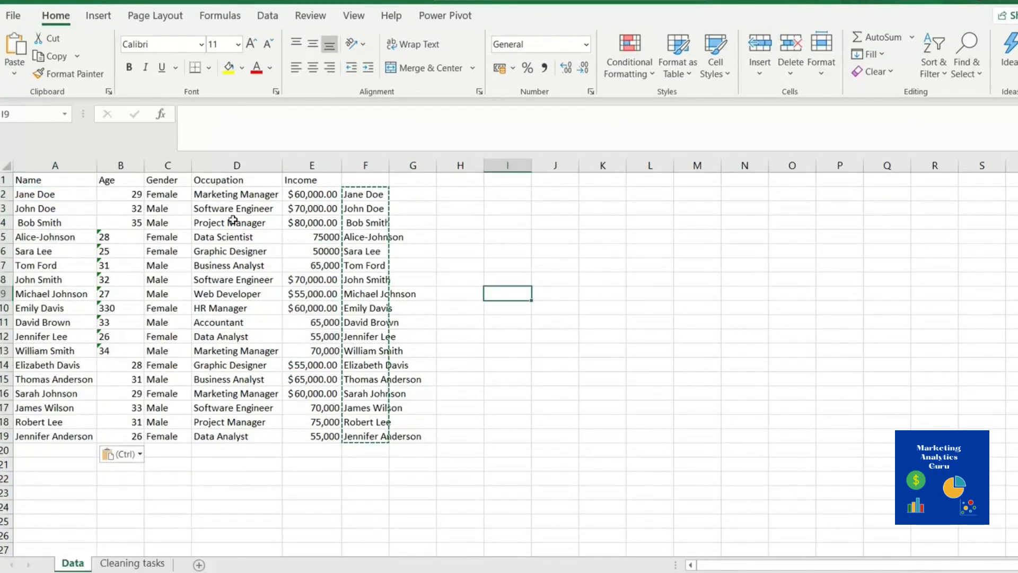
left_click(29, 237)
left_click(34, 293)
left_click(48, 393)
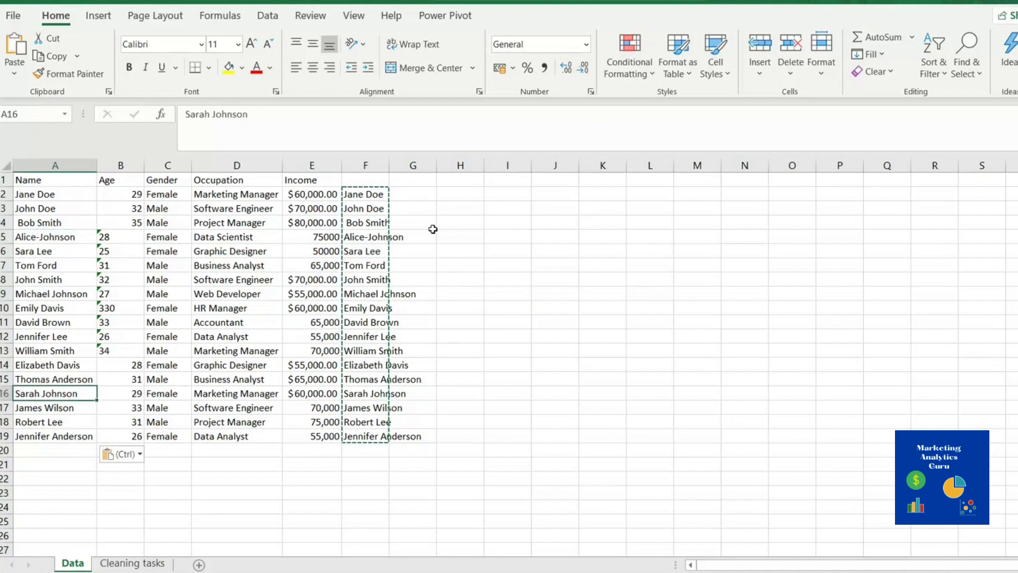
left_click(374, 196)
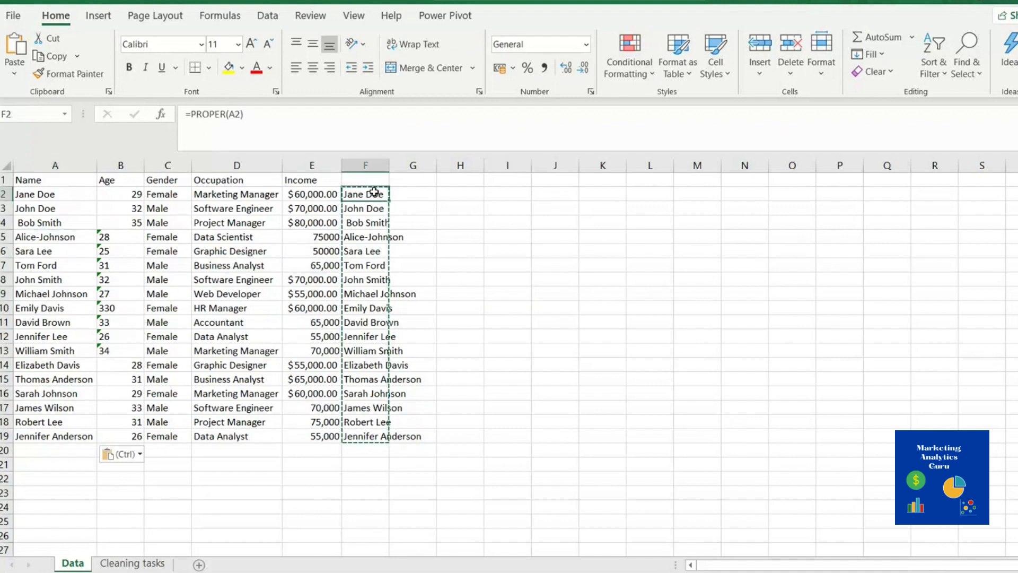
left_click_drag(375, 192, 395, 434)
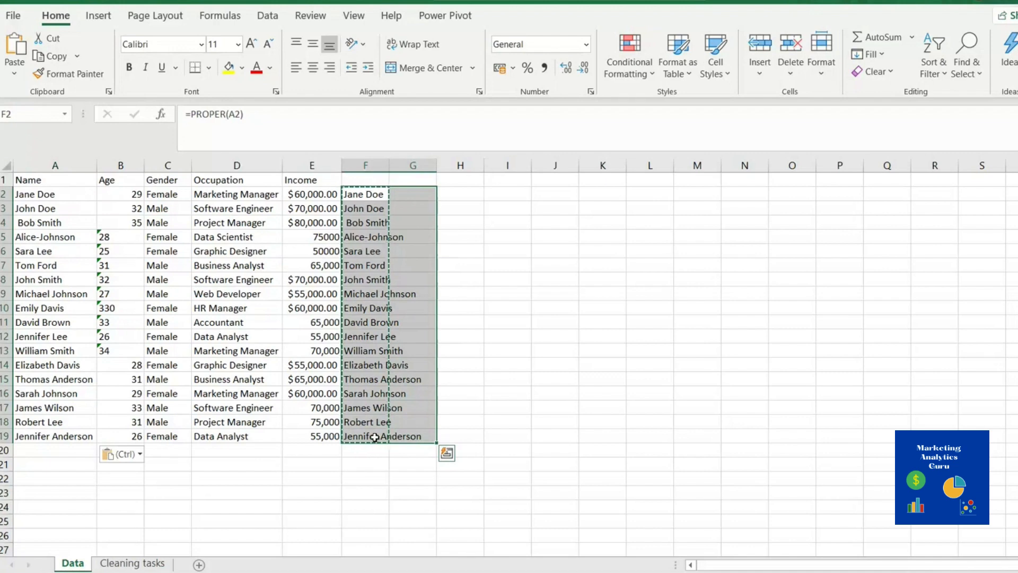
left_click(347, 466)
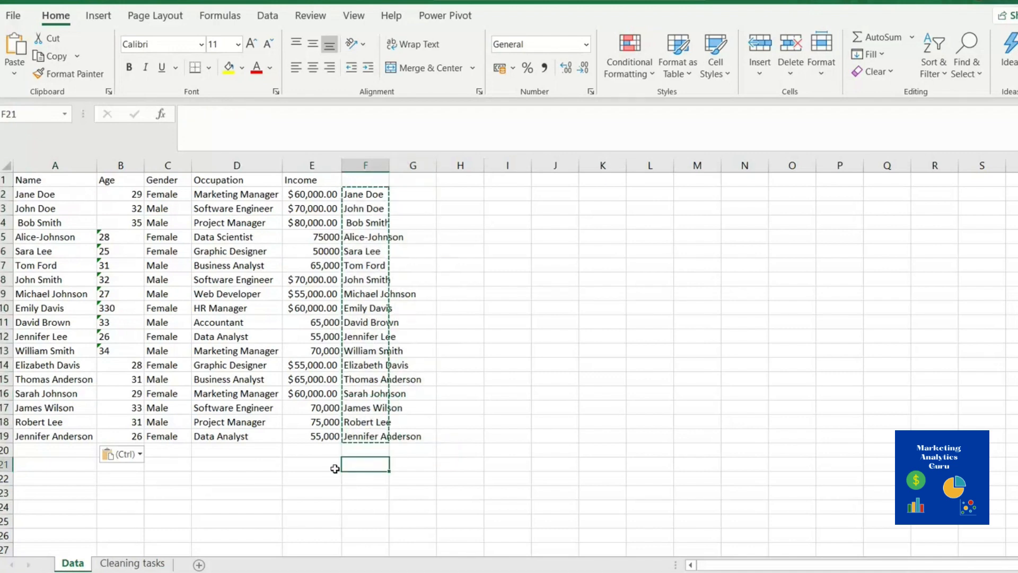
left_click(132, 564)
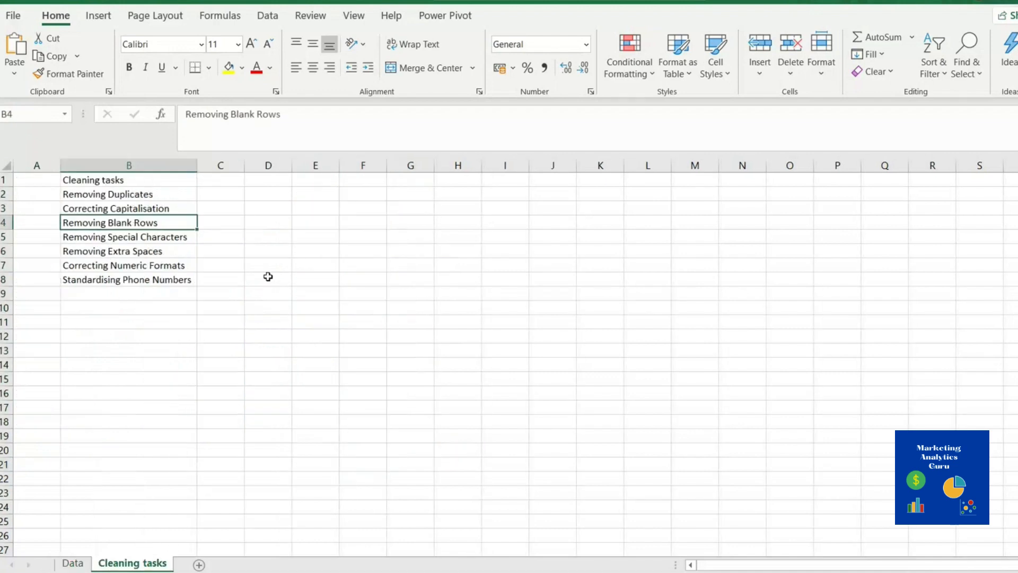
left_click(119, 237)
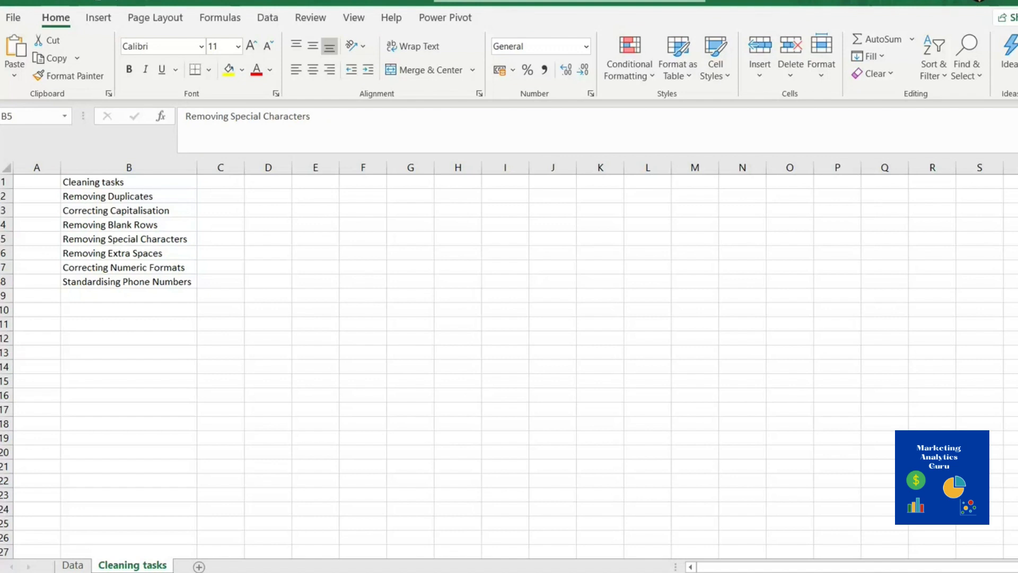
left_click(73, 564)
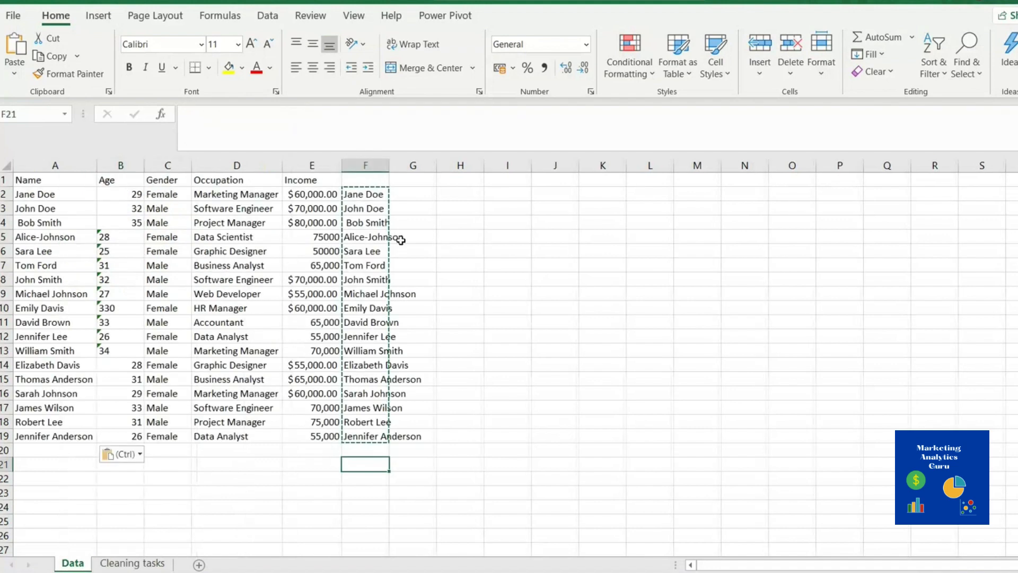
left_click_drag(365, 194, 380, 434)
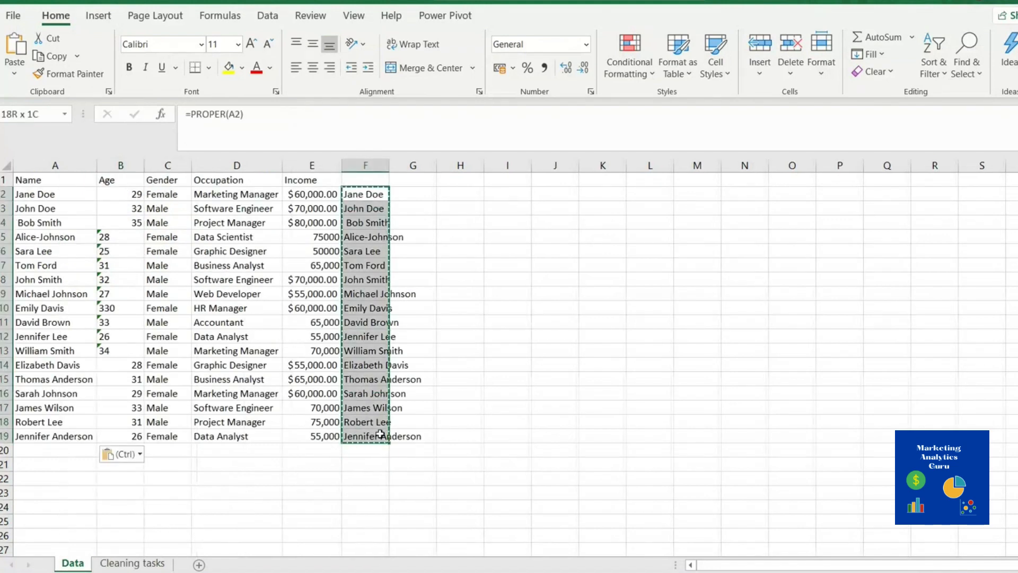
key("Delete")
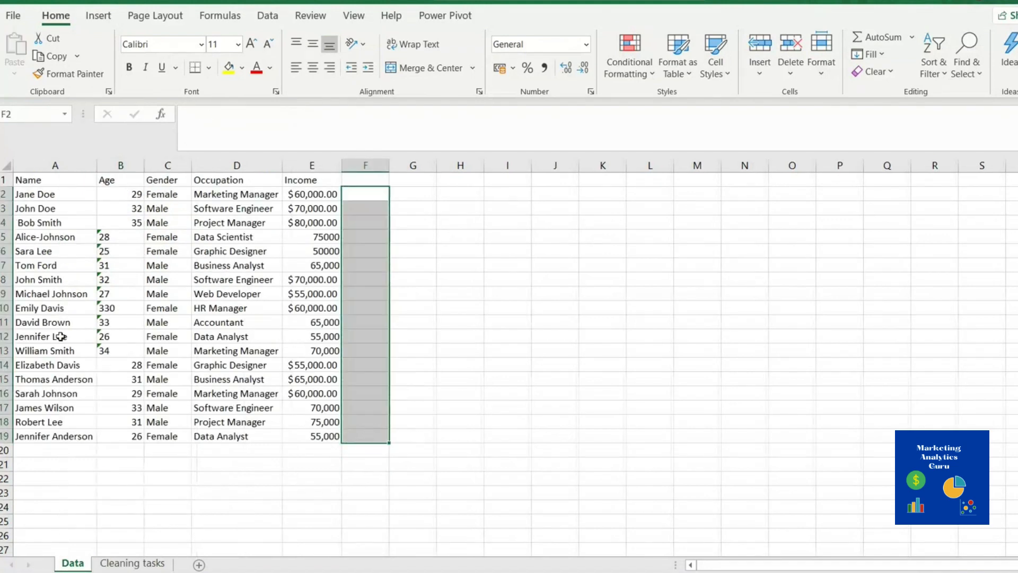
left_click(5, 235)
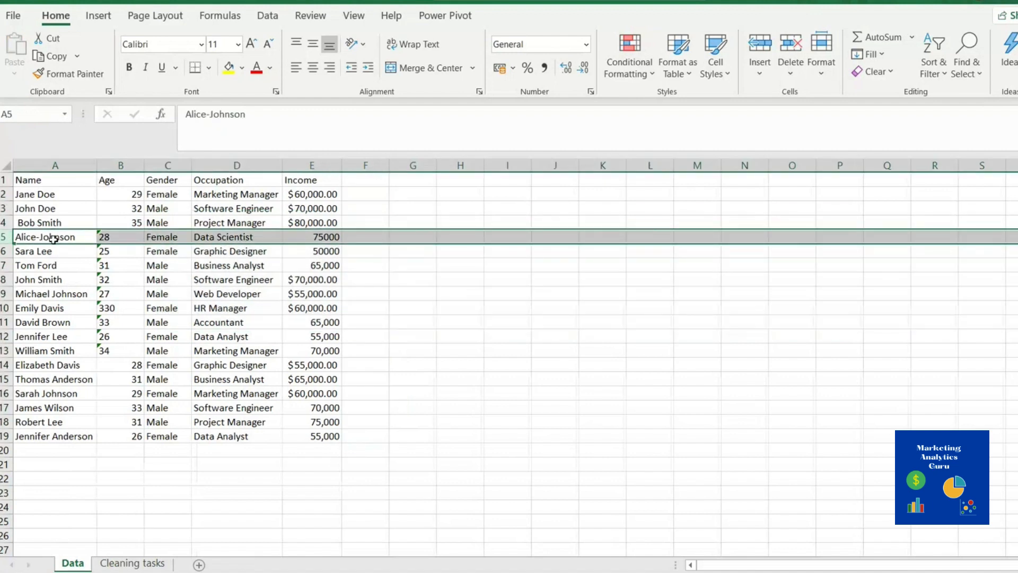
left_click_drag(45, 192, 30, 422)
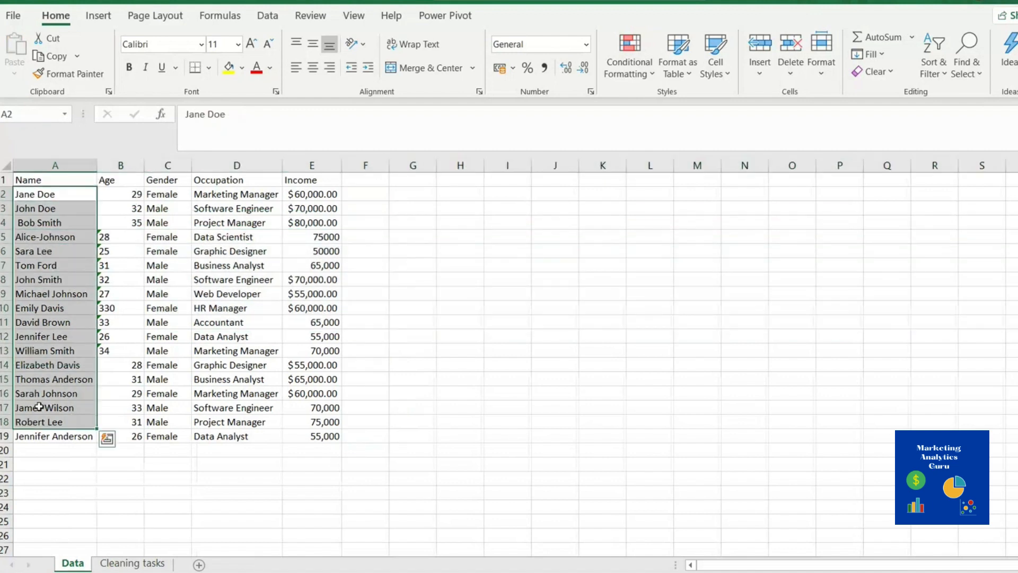
left_click(372, 237)
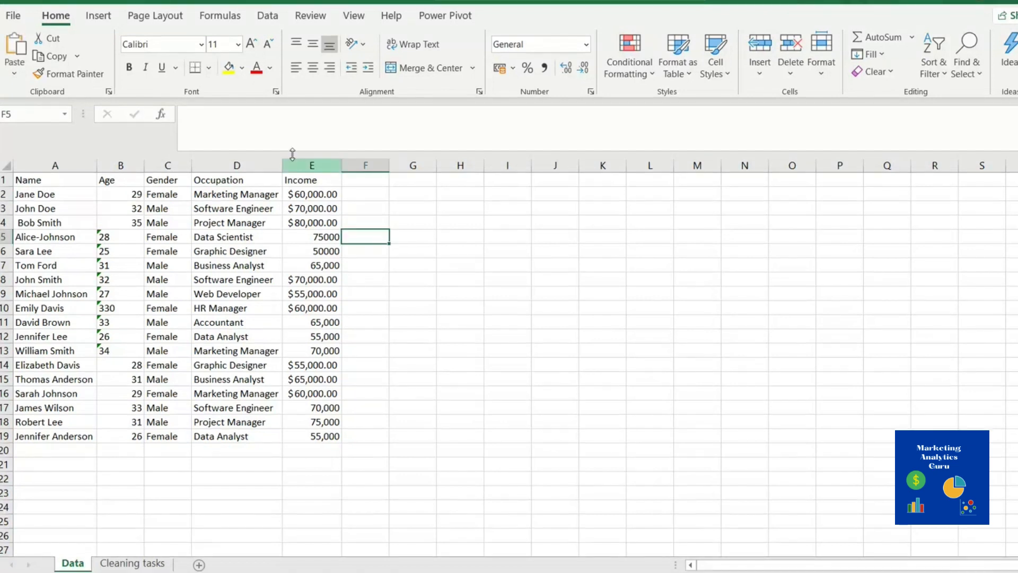
Build =SUBSTITUTE(A5,"-"," ") in F5 to turn Alice-Johnson into Alice Johnson
left_click(215, 118)
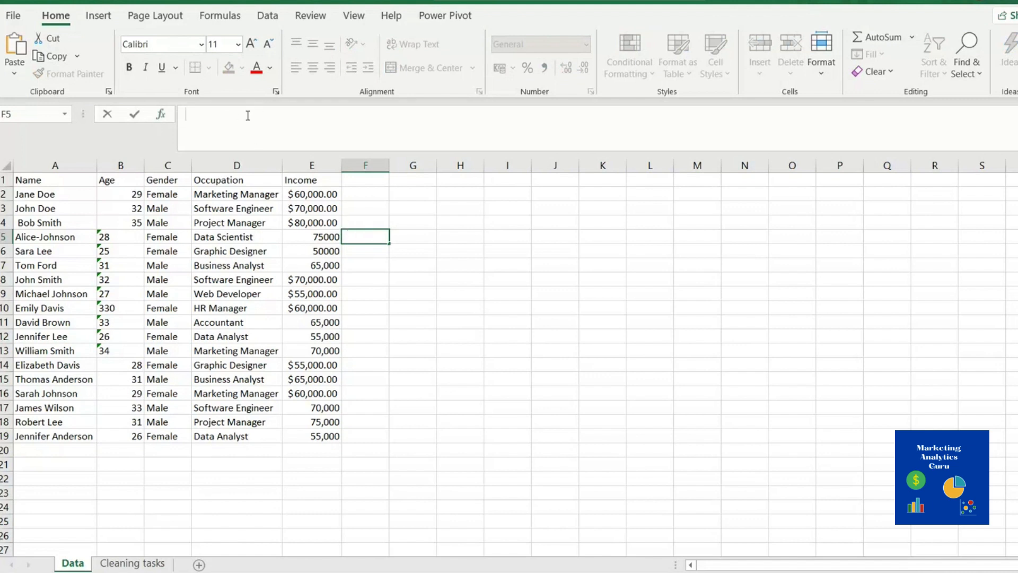
type("=su")
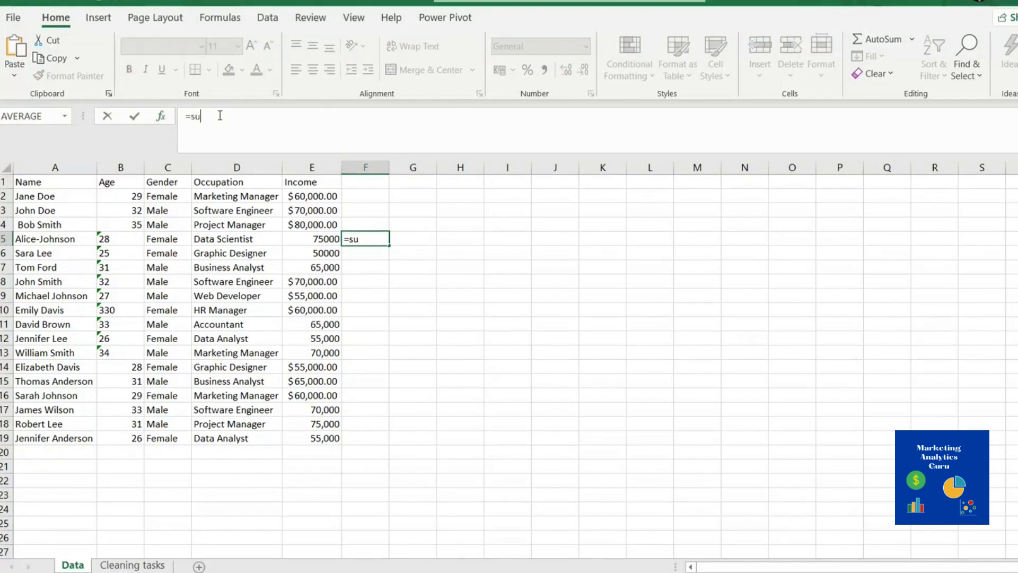
key("Tab")
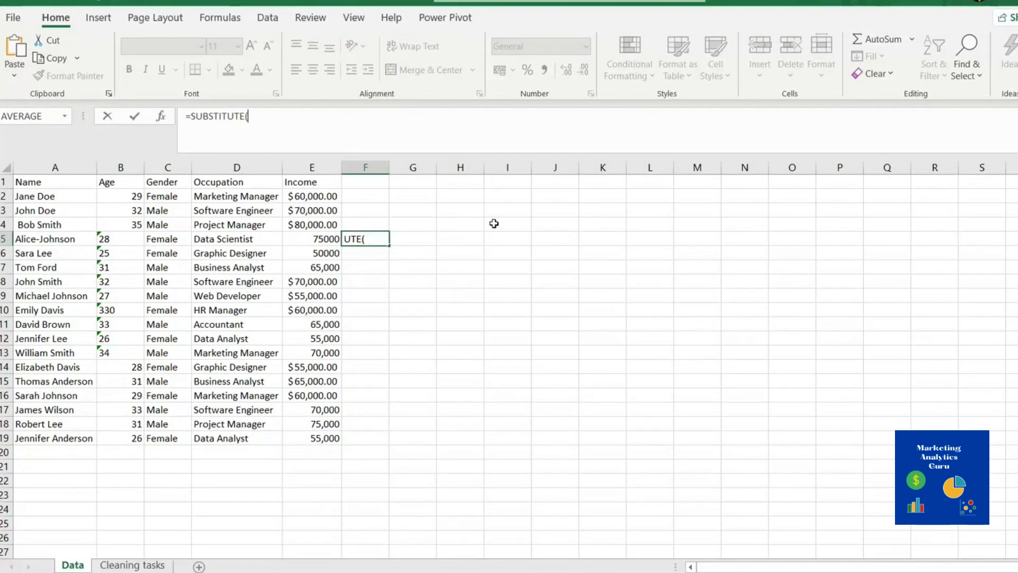
left_click(49, 239)
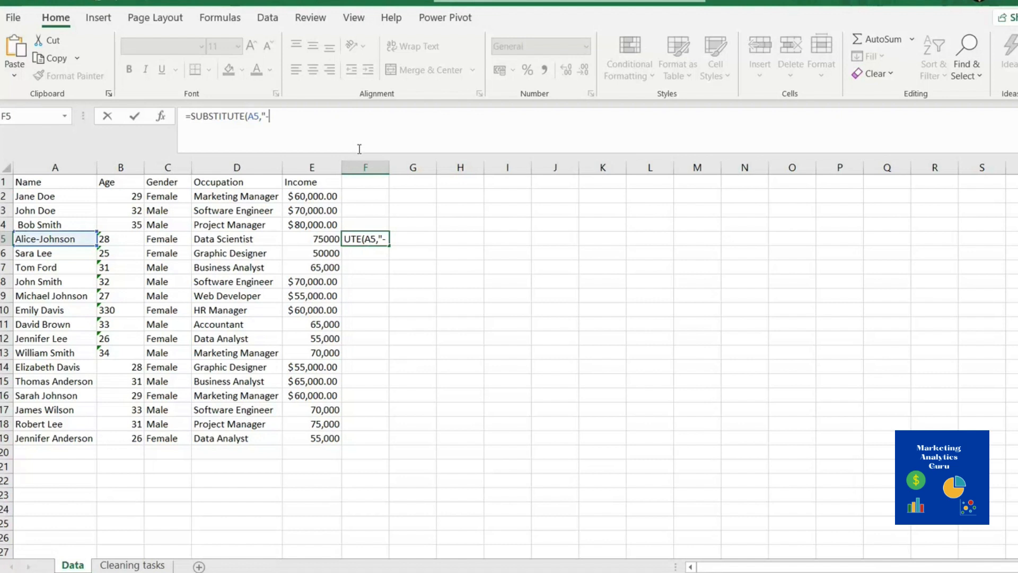
type("\",")
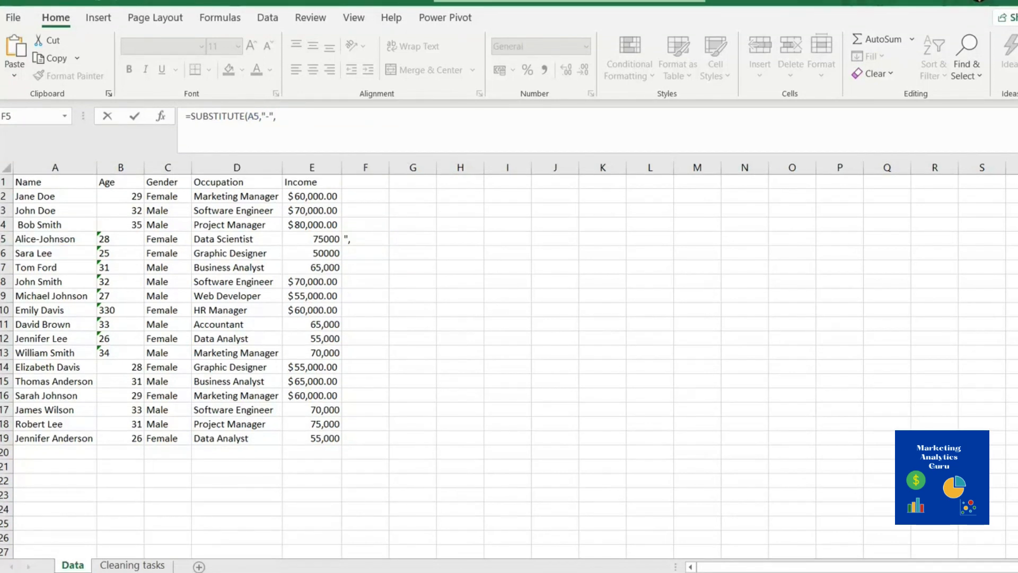
left_click(363, 118)
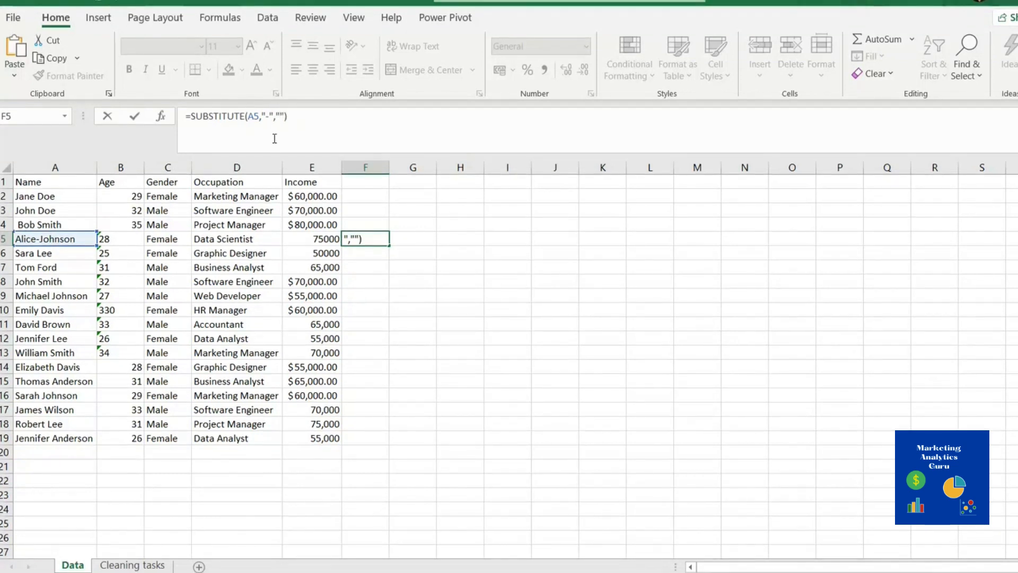
key("Return")
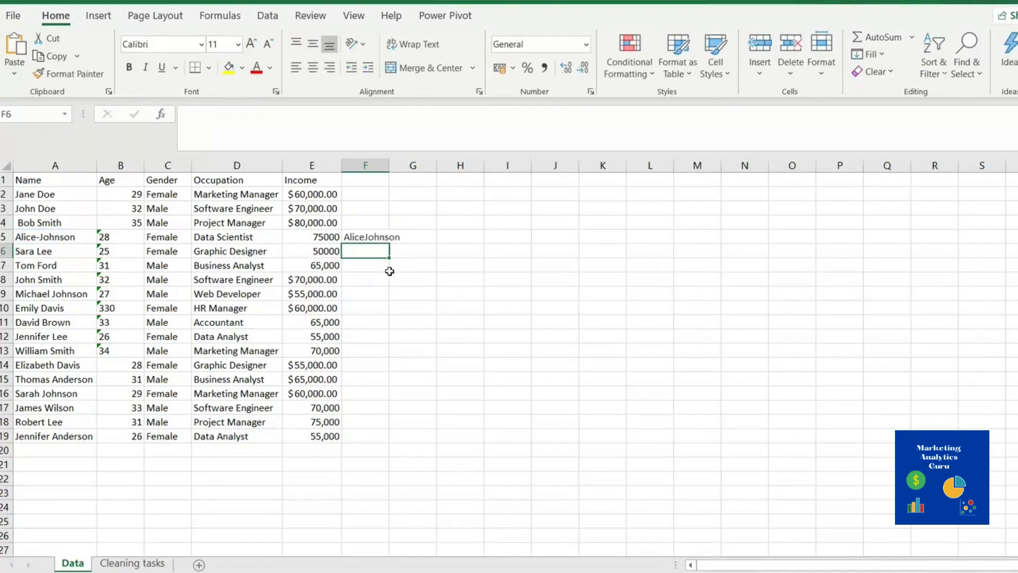
left_click(367, 234)
left_click(279, 115)
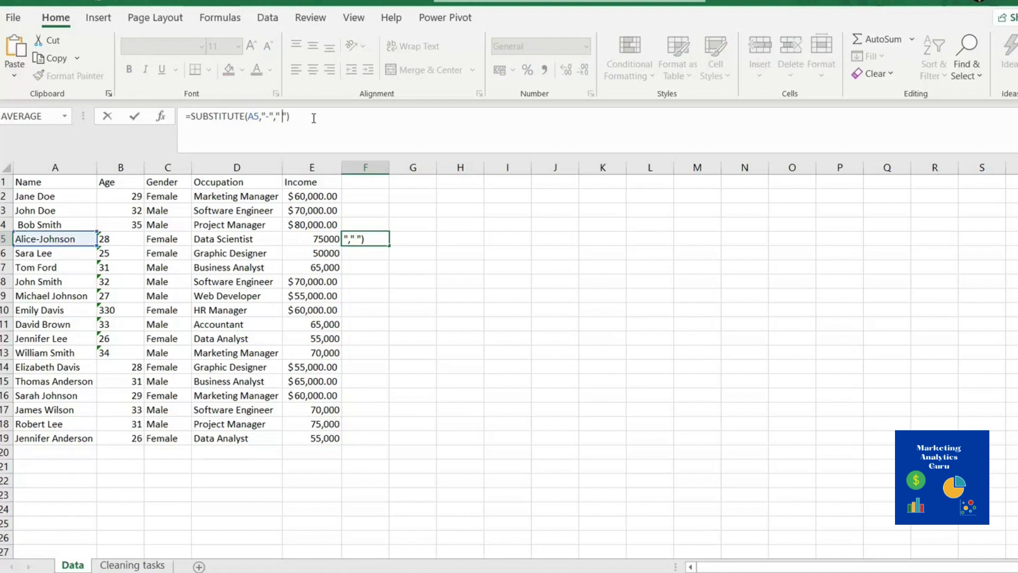
key("Return")
Paste the F5 result into A5 as a value, clear F5, and switch to Cleaning tasks
left_click(365, 236)
key("ctrl+c")
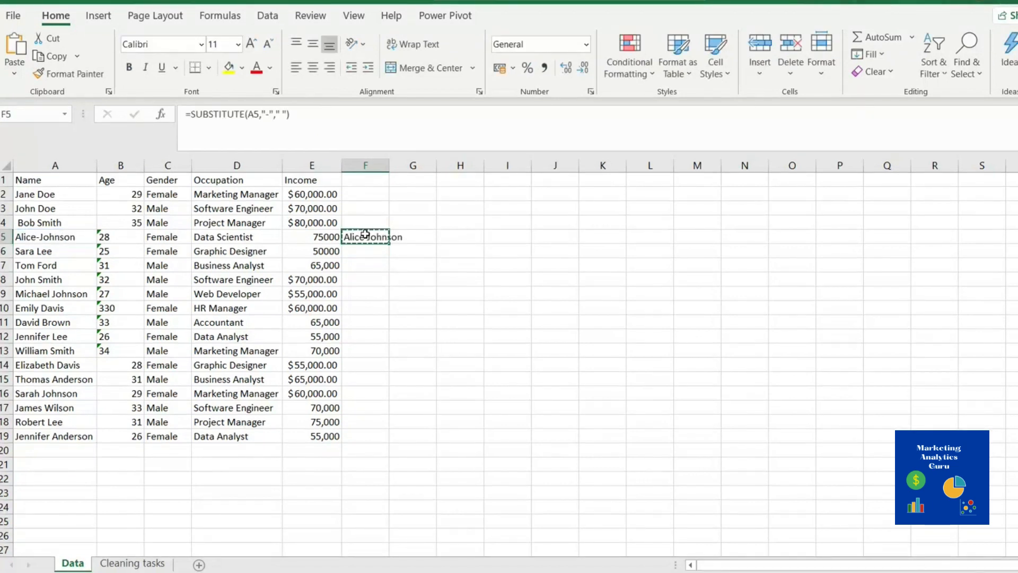
right_click(53, 236)
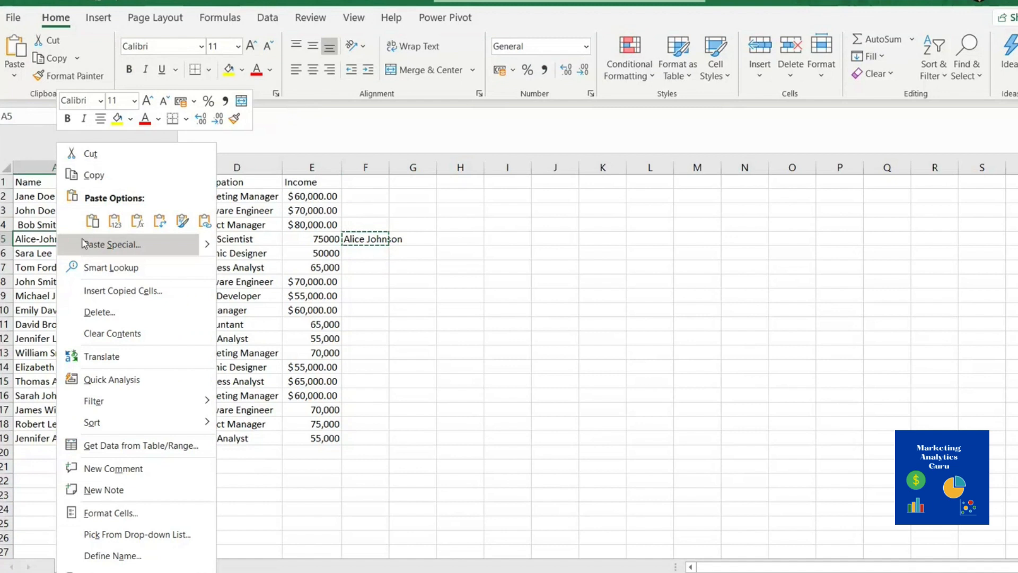
left_click(118, 223)
left_click(365, 308)
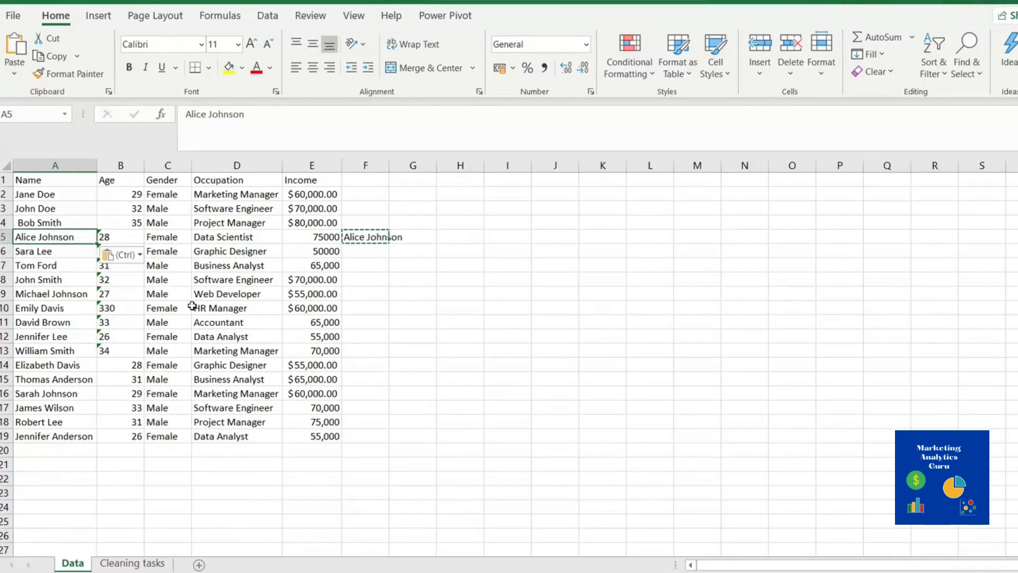
left_click(236, 251)
left_click(386, 265)
left_click(371, 236)
key("Delete")
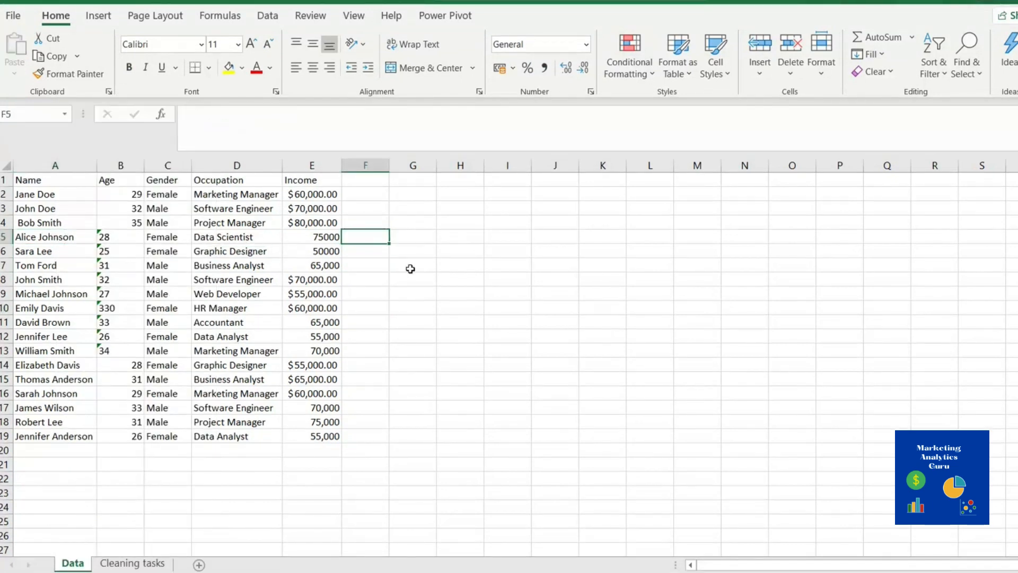
left_click(132, 563)
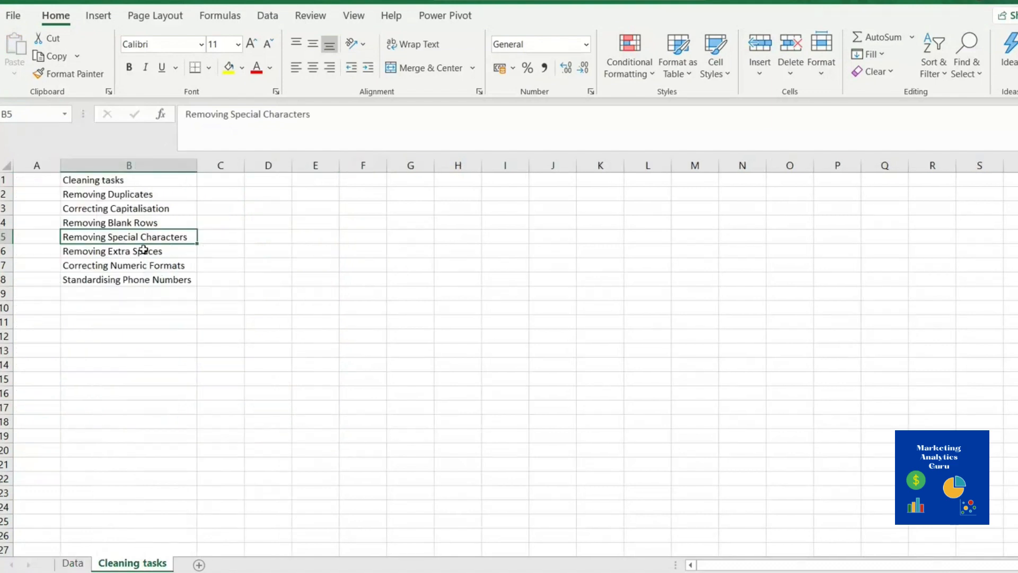
Note the Removing Extra Spaces task, then check Data names, finding Bob Smith's leading space in A4
left_click(139, 251)
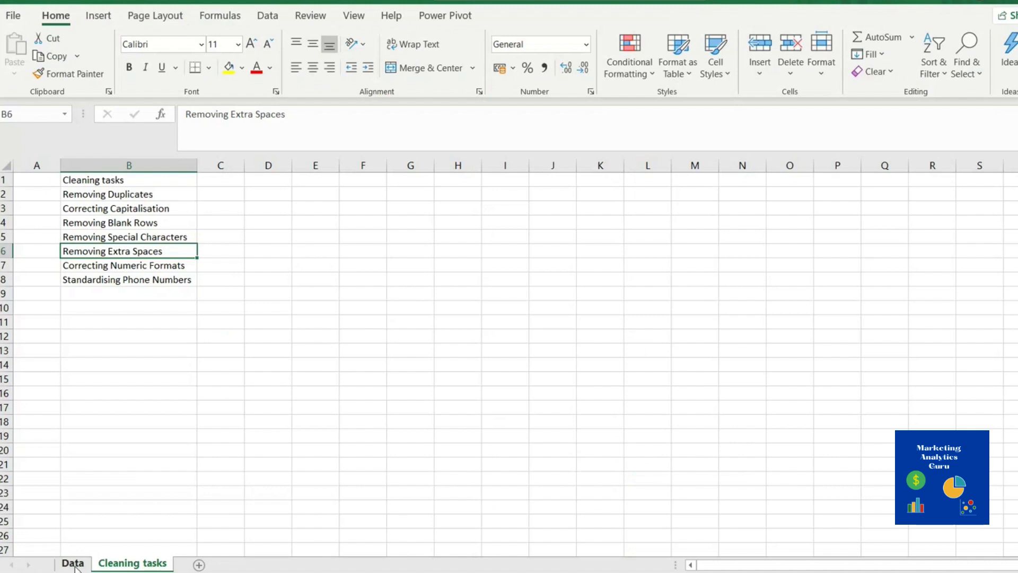
left_click(73, 564)
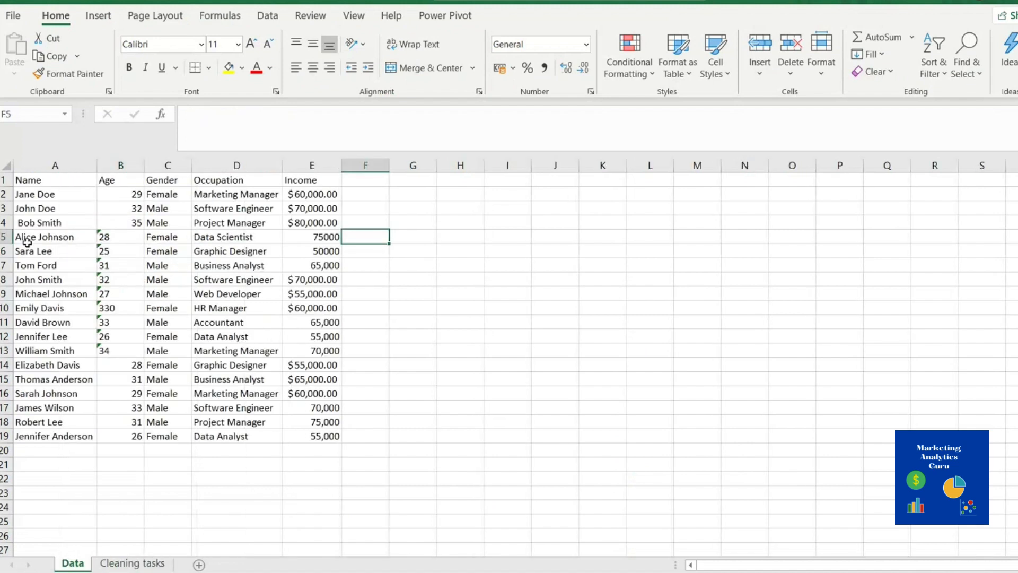
left_click(42, 265)
left_click(43, 379)
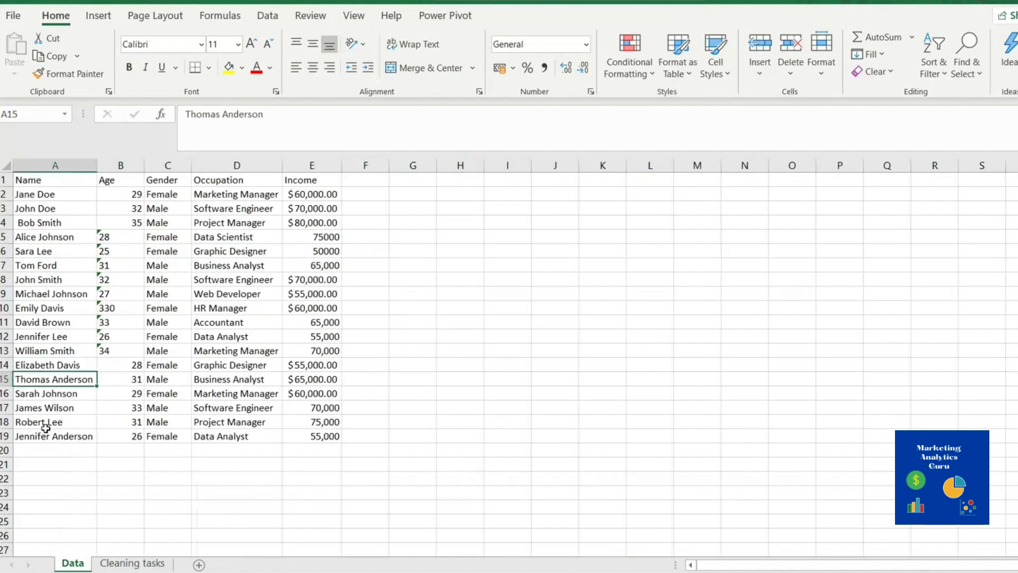
left_click(46, 436)
key("Right")
key("Right")
key("Right")
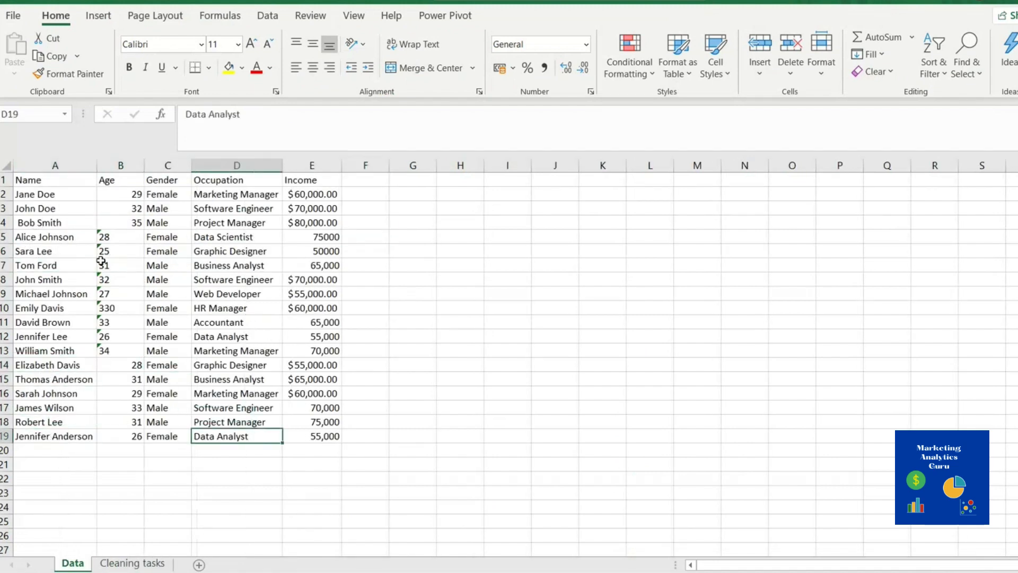
left_click(36, 223)
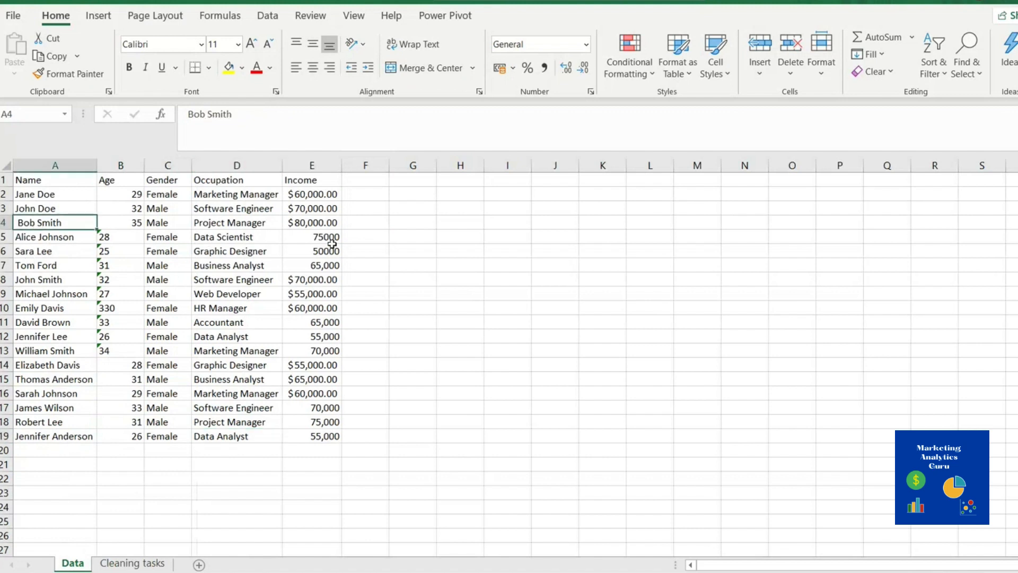
left_click(375, 222)
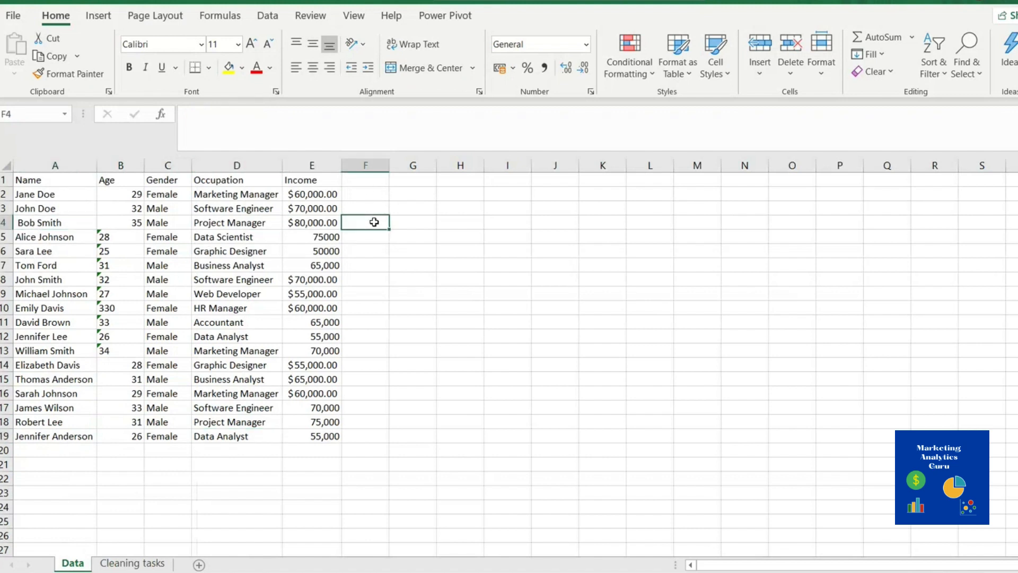
Enter =TRIM(A4) in F4 and paste its result into A4 as a value
type("=")
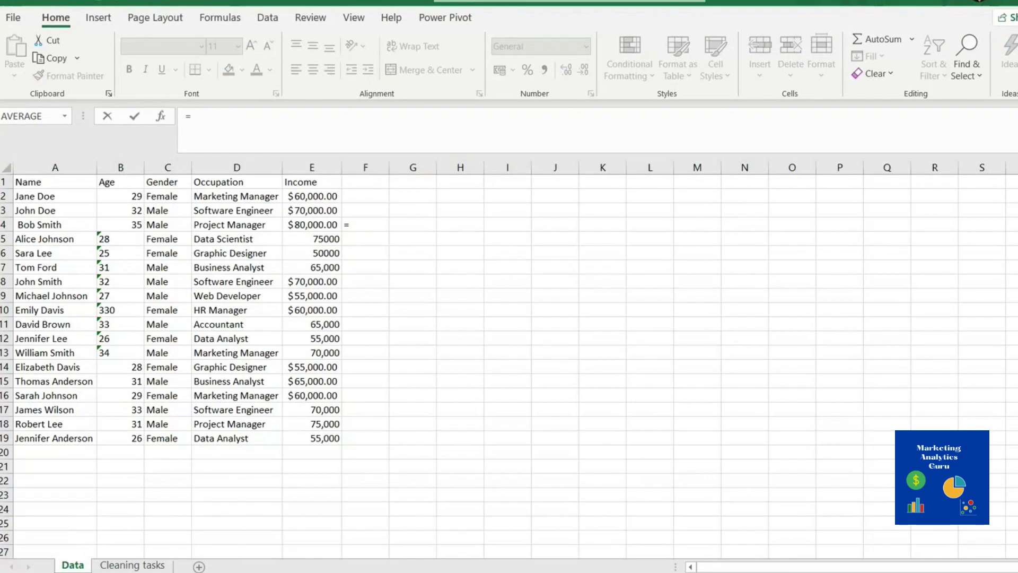
type("tr")
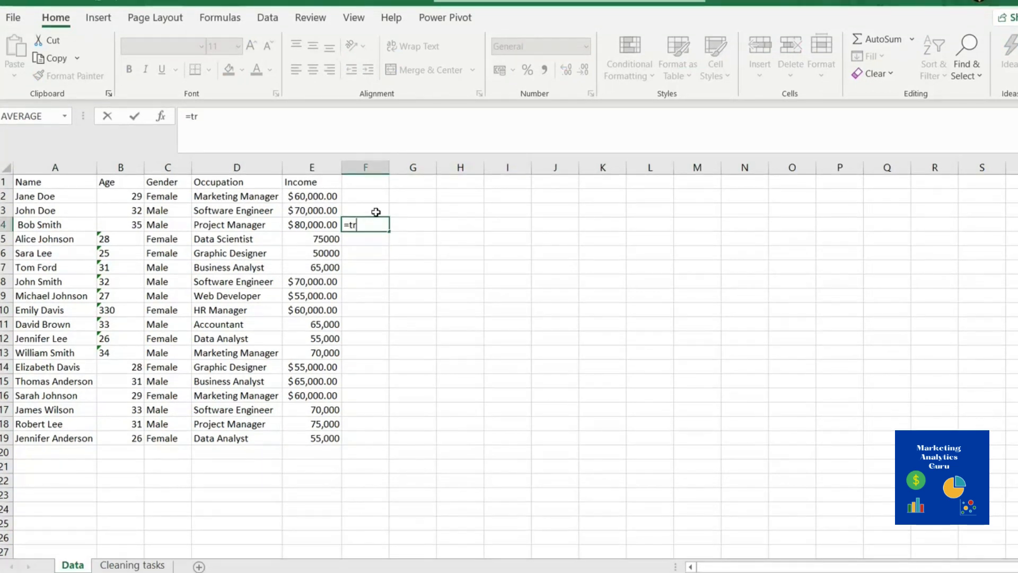
type("im(")
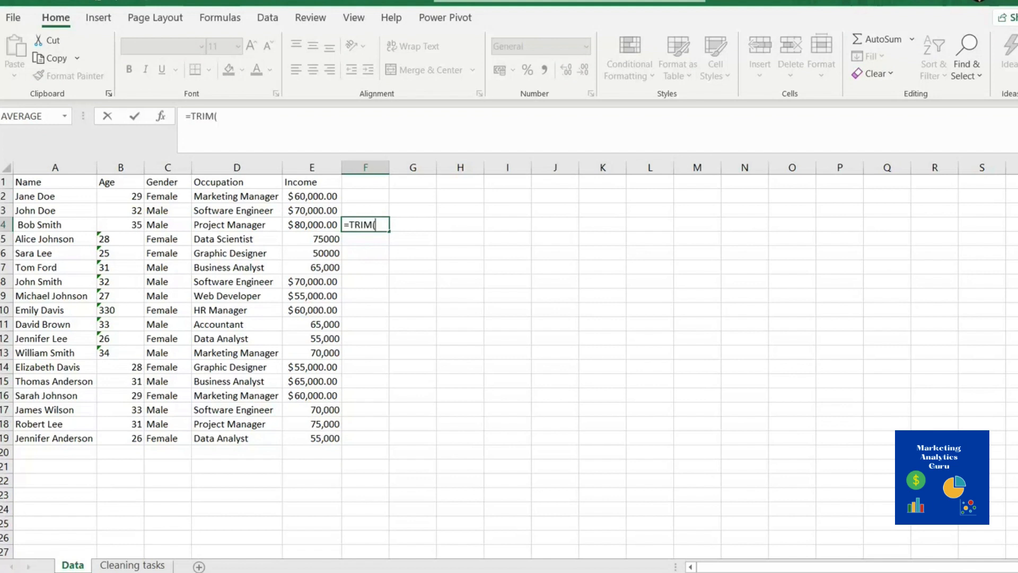
left_click(41, 231)
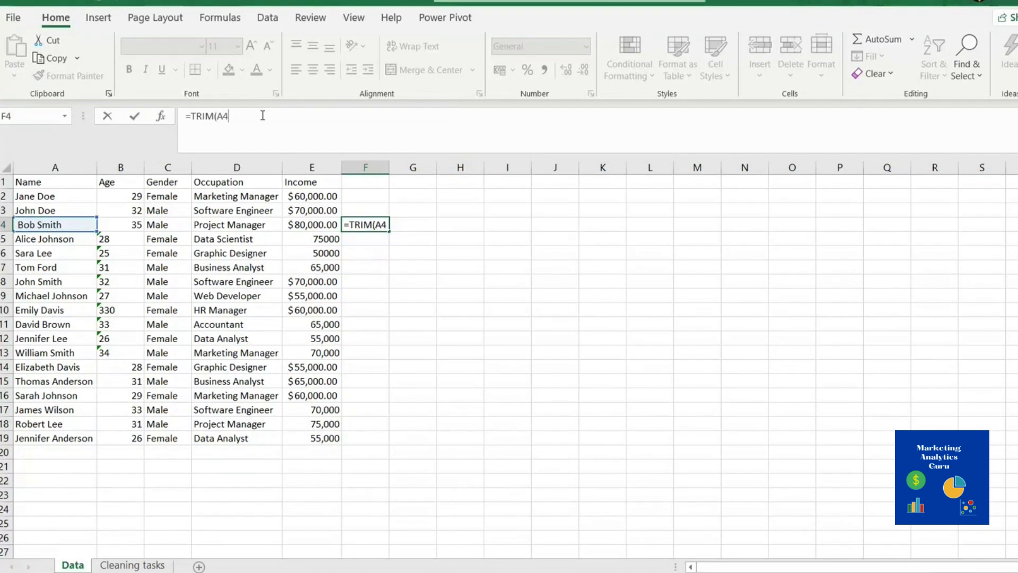
type(")")
key("Return")
left_click(365, 223)
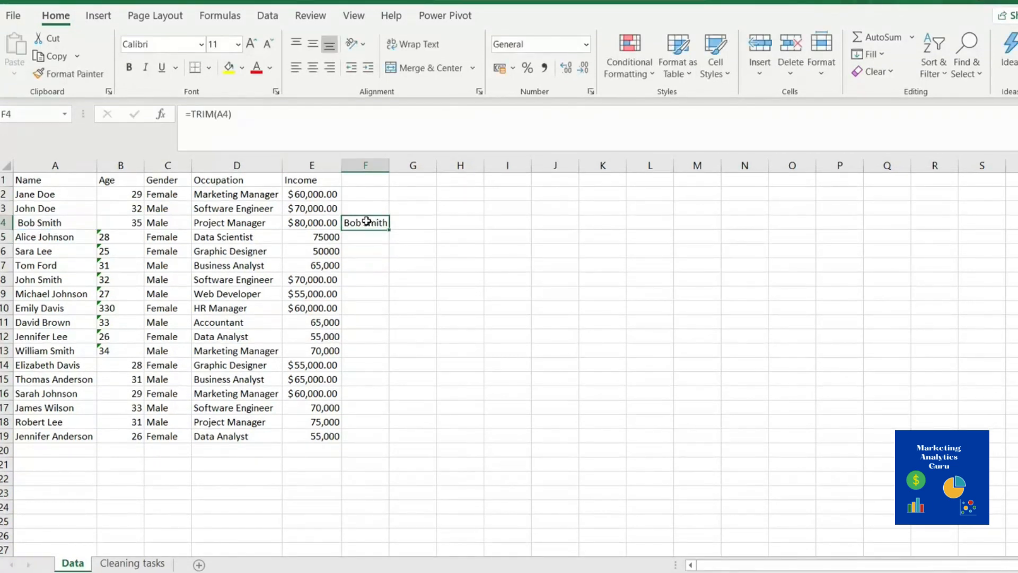
key("ctrl+c")
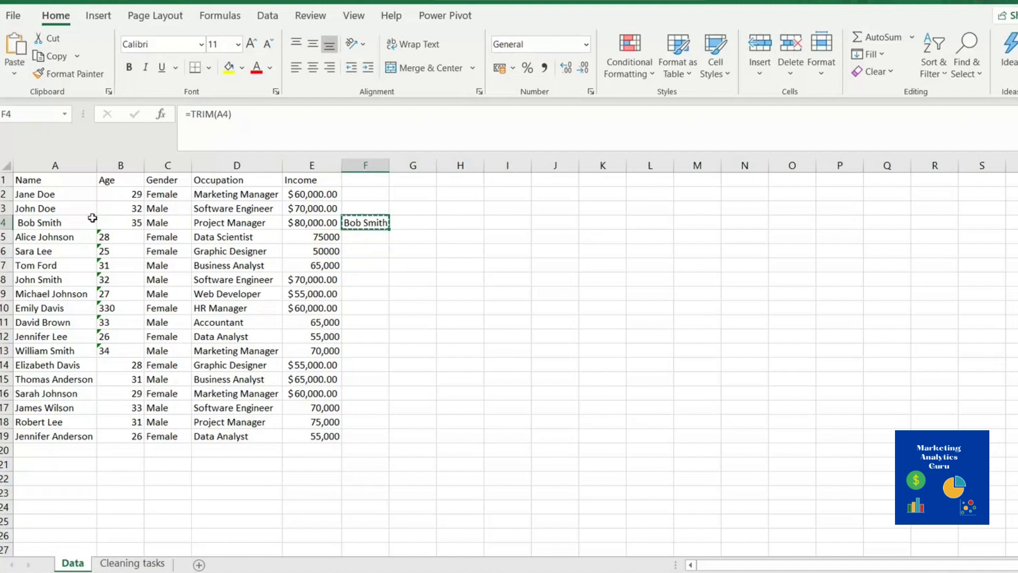
right_click(62, 223)
left_click(116, 223)
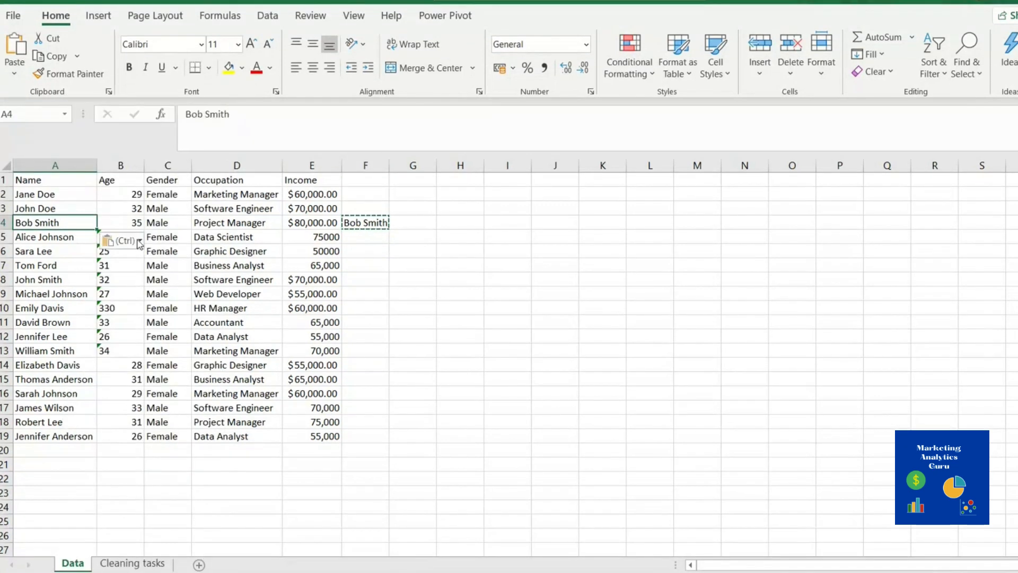
left_click(396, 277)
left_click(371, 223)
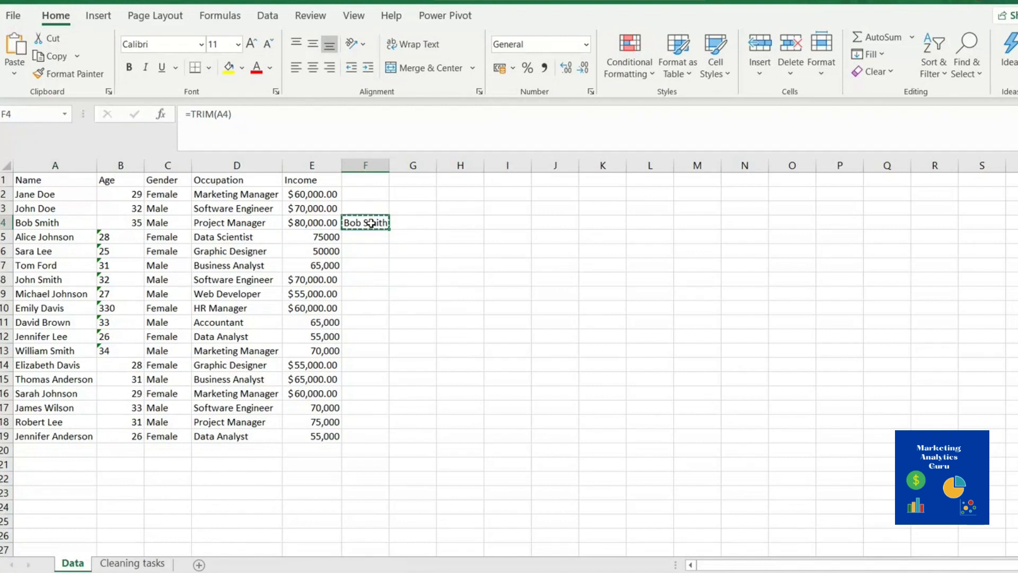
Fill =TRIM from F2 to F19, paste values over A2:A19, then clear F2:F19
left_click(360, 195)
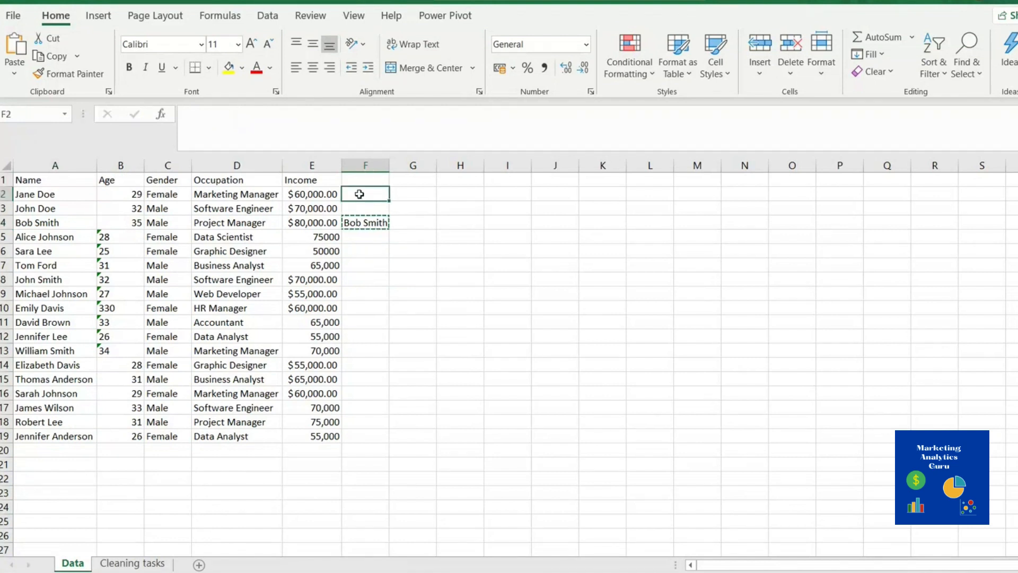
key("ctrl+v")
left_click_drag(387, 201, 395, 443)
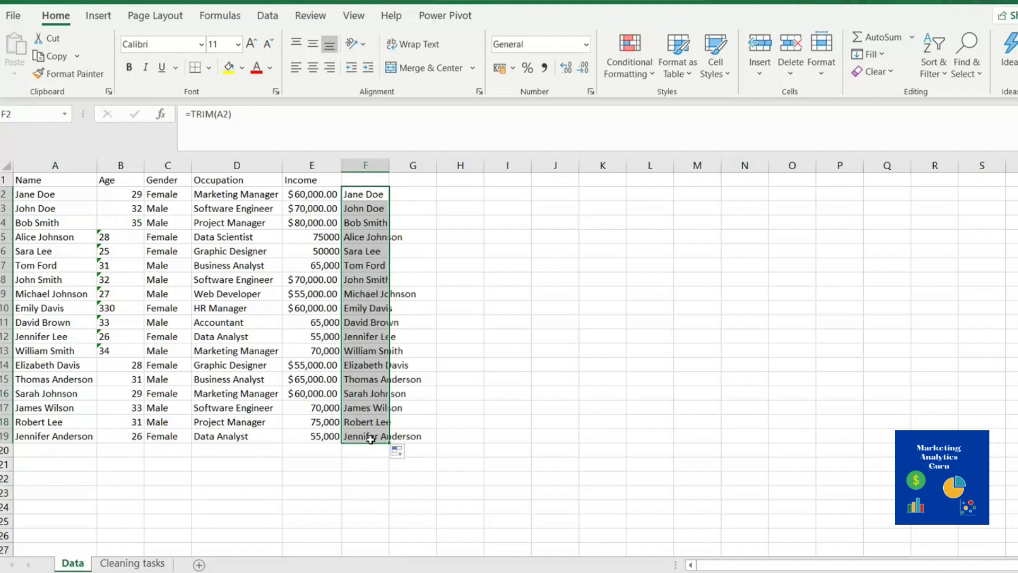
key("ctrl+c")
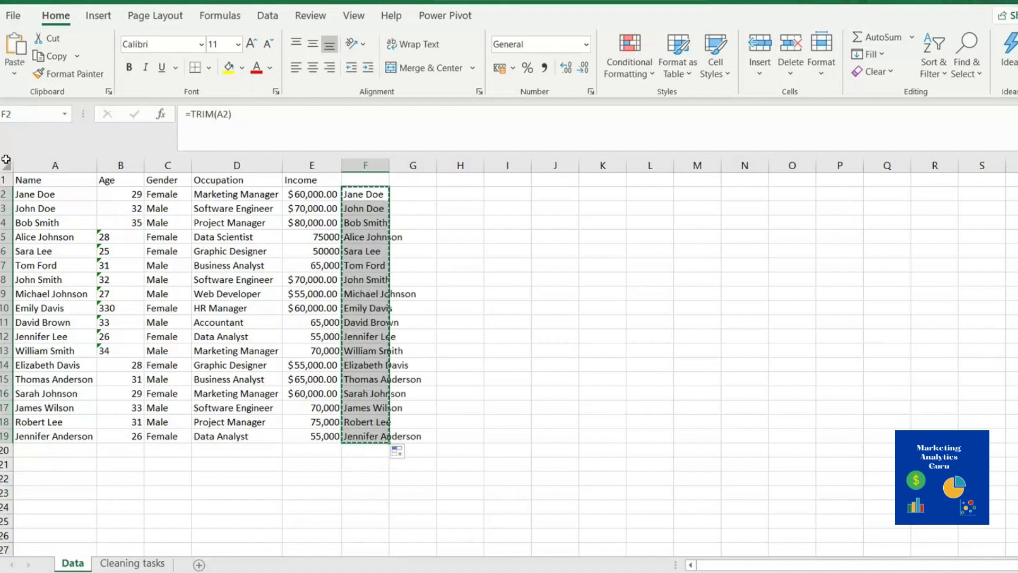
right_click(43, 195)
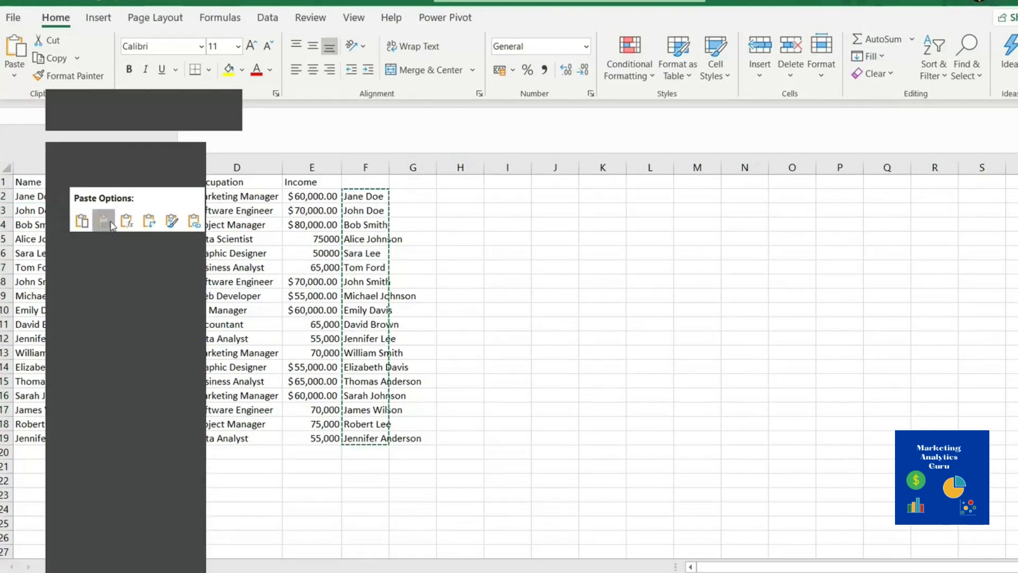
left_click(105, 223)
left_click(557, 393)
left_click_drag(375, 197, 381, 435)
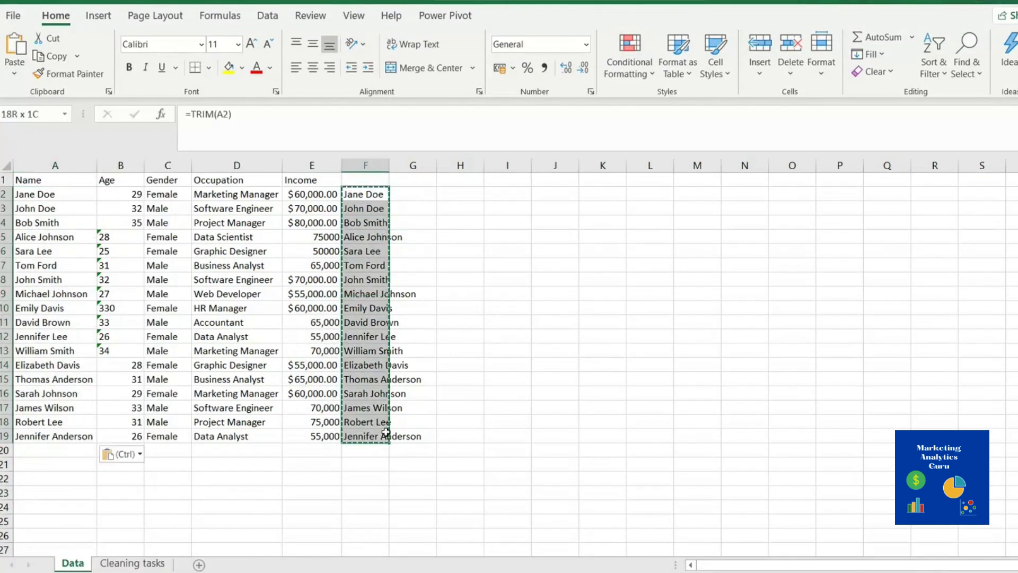
key("Delete")
Delete the Standardising Phone Numbers entry in B8 of the Cleaning tasks sheet, then return to Data
left_click(133, 563)
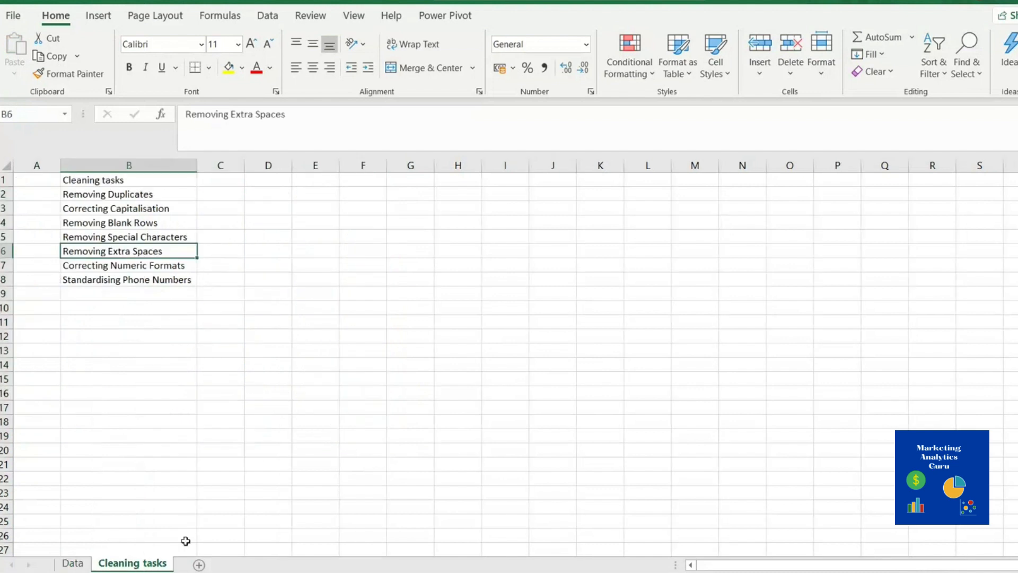
left_click(93, 266)
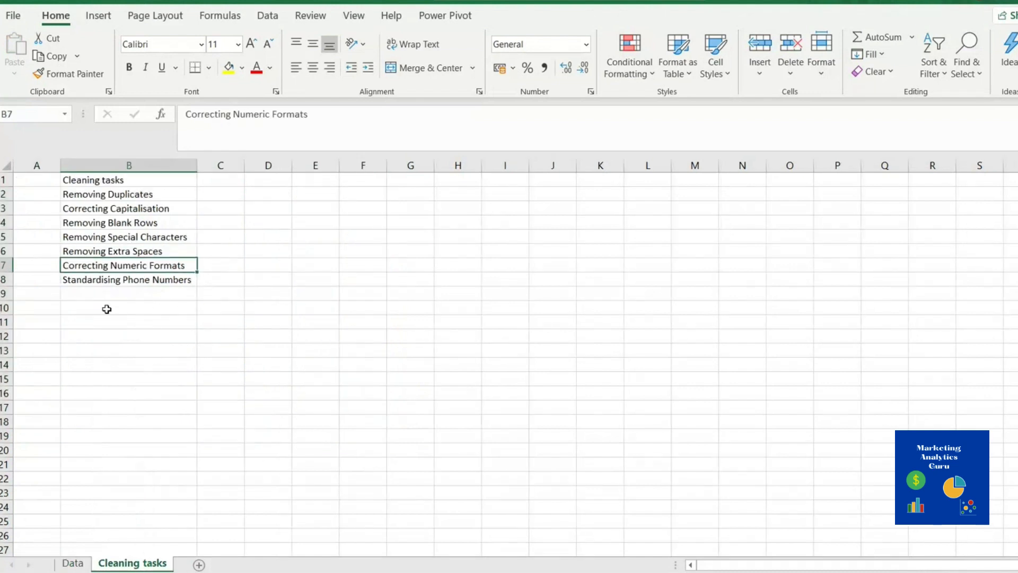
left_click(132, 280)
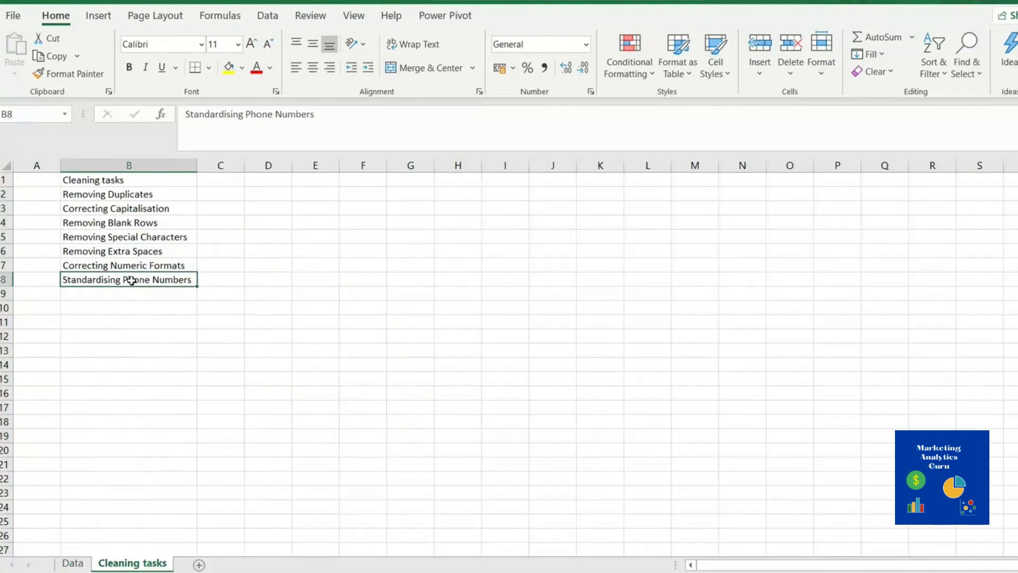
key("Delete")
left_click(128, 268)
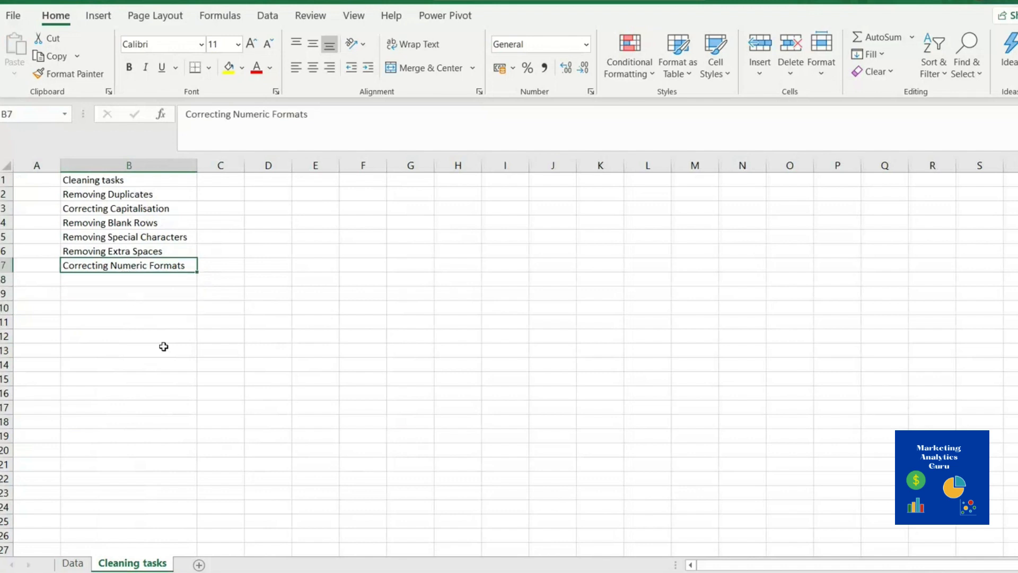
left_click(85, 565)
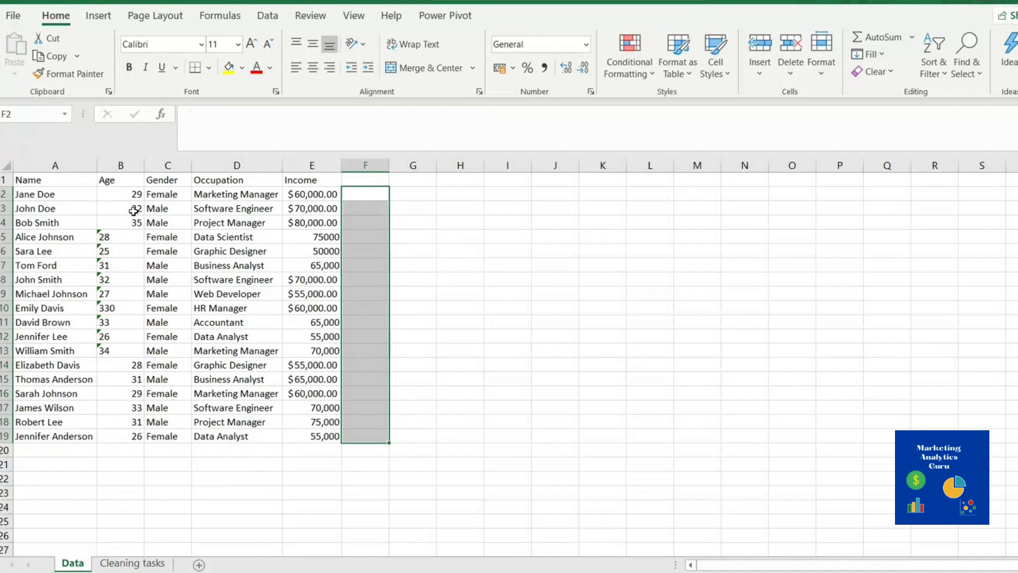
Inspect the Age cells B2–B19, noting the text-stored ages in rows 5–13 and the suspicious 330
left_click(128, 193)
left_click(128, 220)
left_click(127, 210)
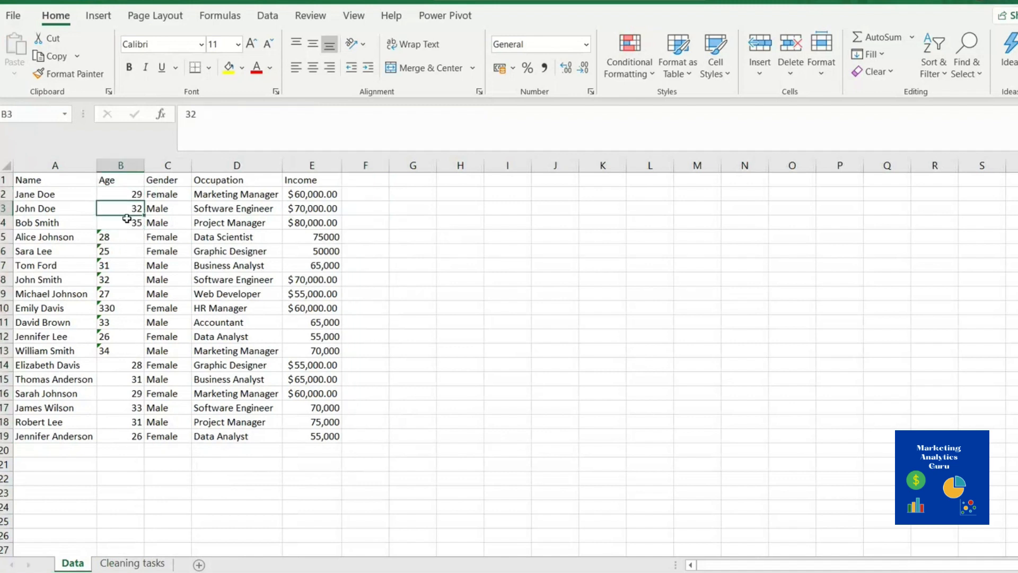
left_click(128, 221)
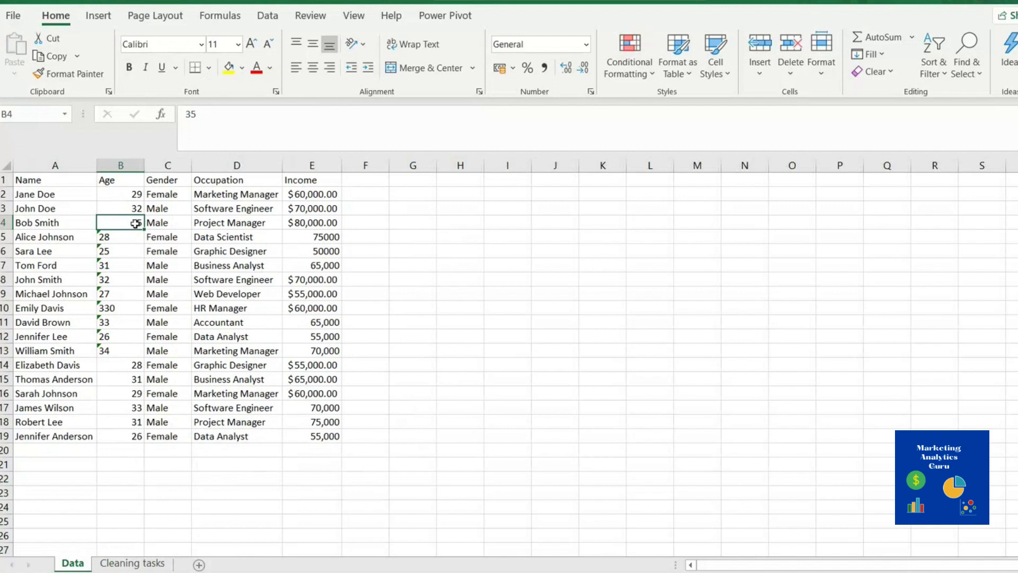
left_click(131, 235)
left_click(121, 282)
left_click(122, 348)
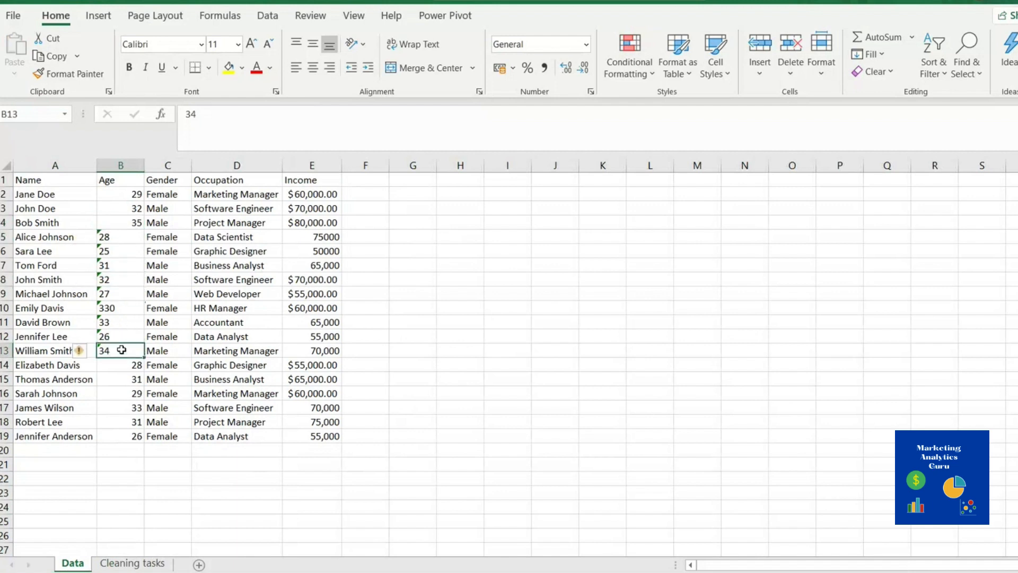
left_click(124, 307)
left_click(115, 240)
left_click(108, 341)
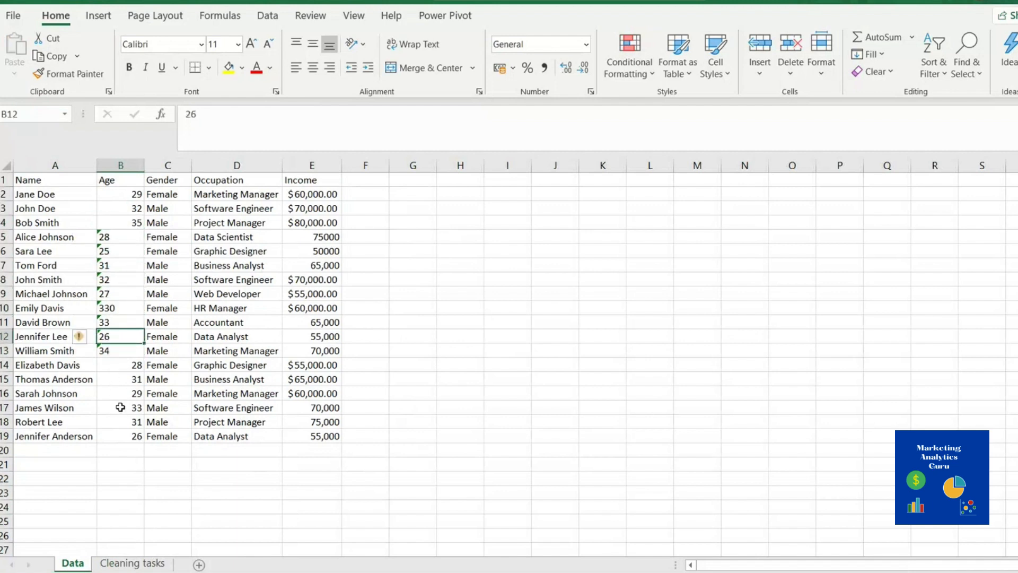
left_click(120, 409)
left_click(117, 435)
left_click(124, 351)
left_click(120, 307)
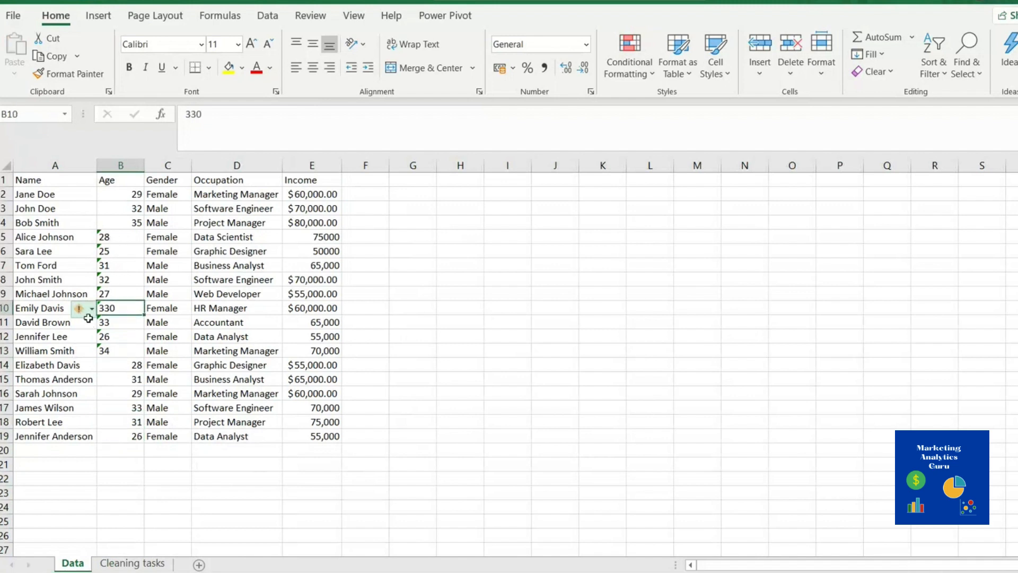
left_click(115, 362)
left_click(370, 197)
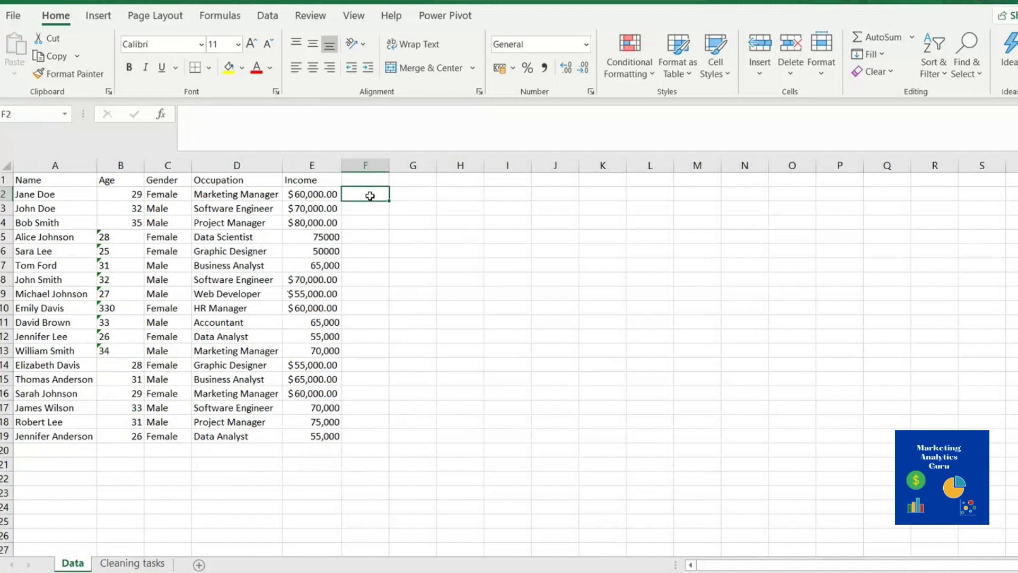
left_click_drag(122, 199, 134, 429)
left_click(586, 44)
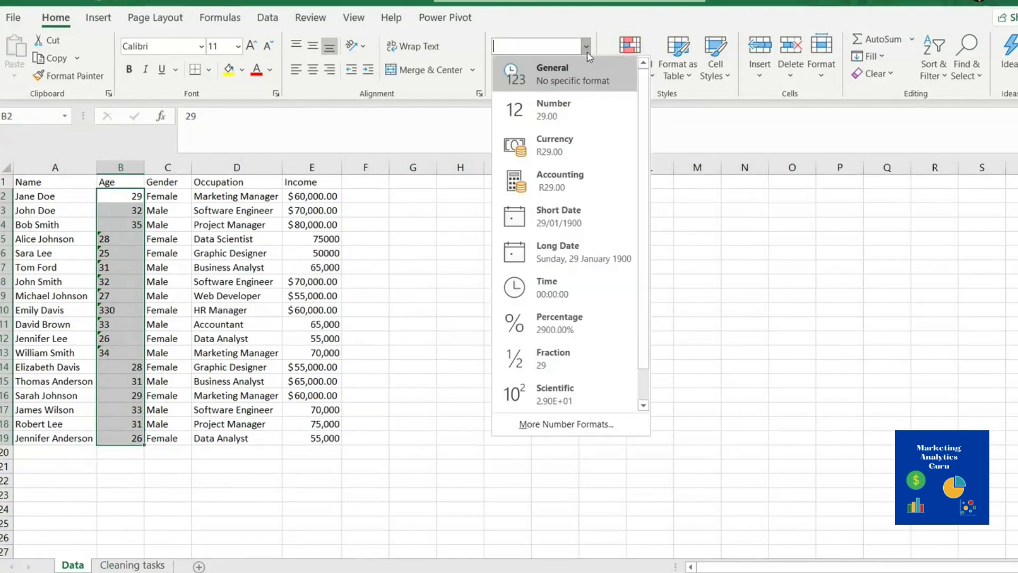
left_click(554, 118)
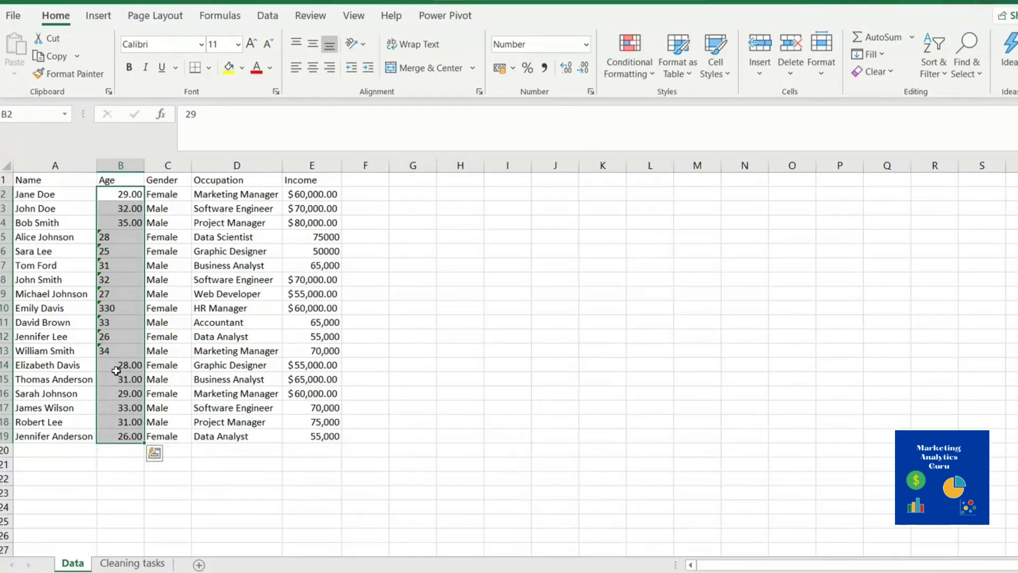
key("ctrl+z")
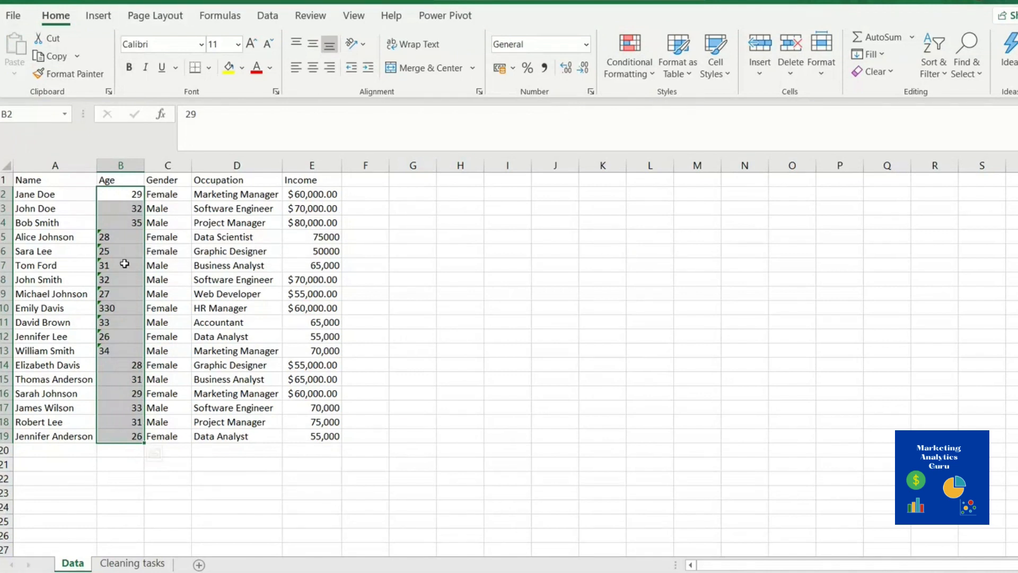
left_click_drag(124, 239, 126, 352)
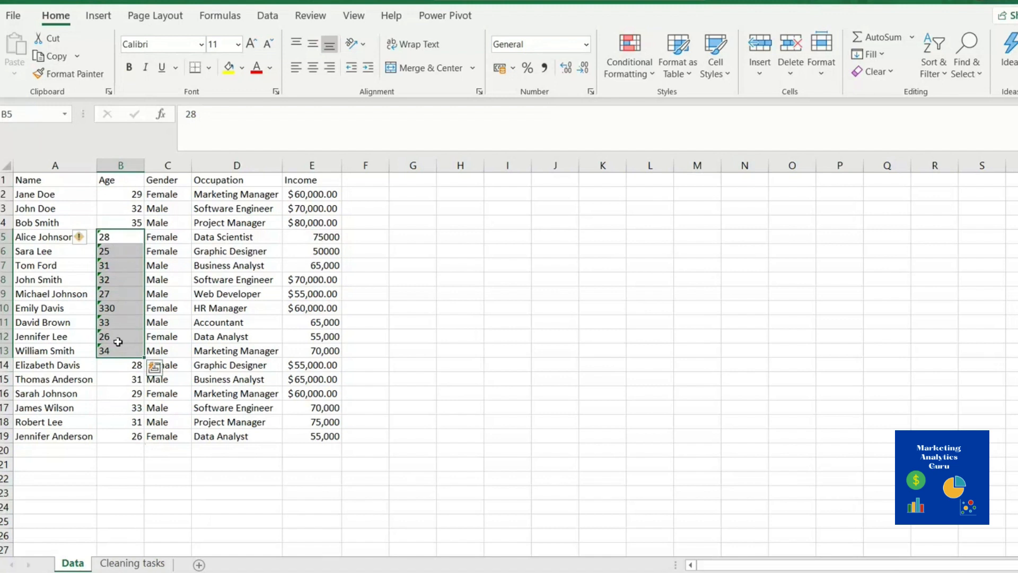
left_click(79, 239)
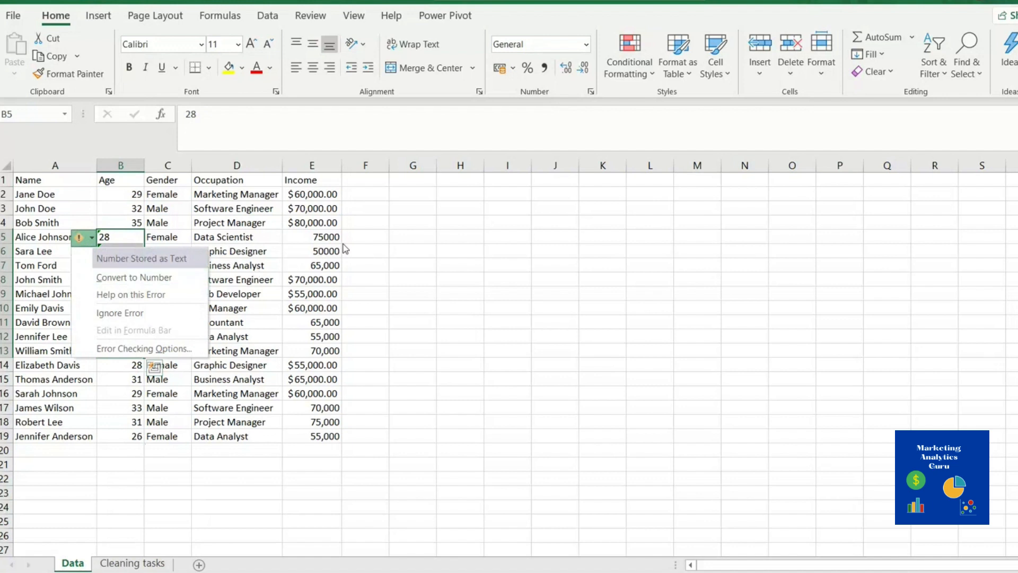
left_click(373, 234)
Enter =NUMBERVALUE(B5) in F5, then select the text-stored ages B5:B13
type("=")
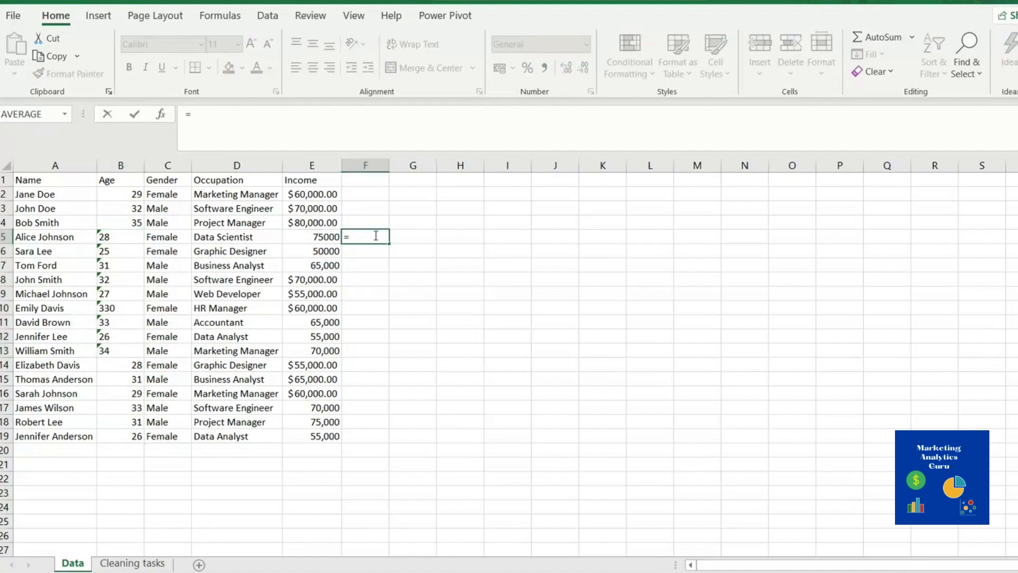
type("num")
key("Tab")
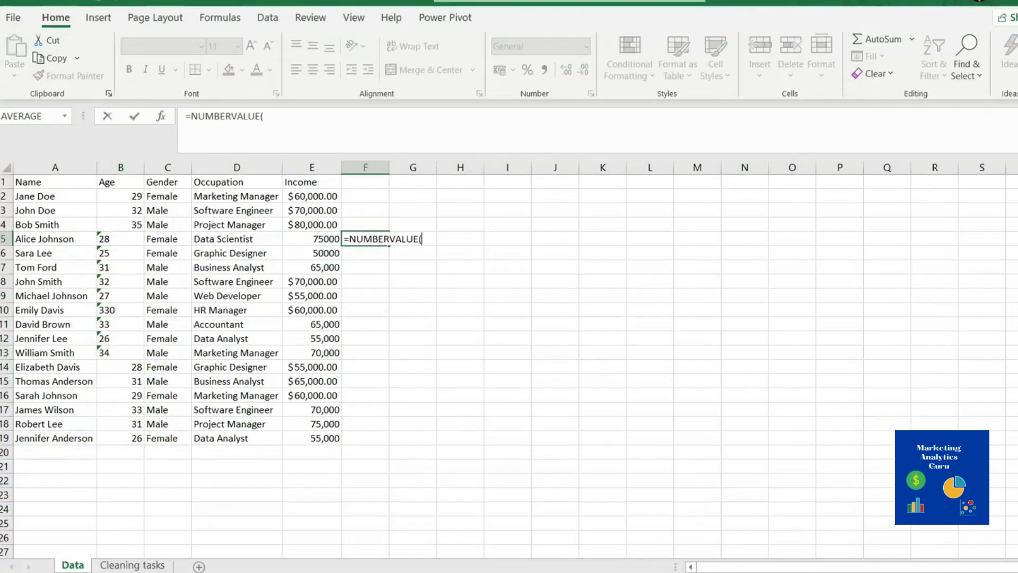
left_click(120, 237)
key("Return")
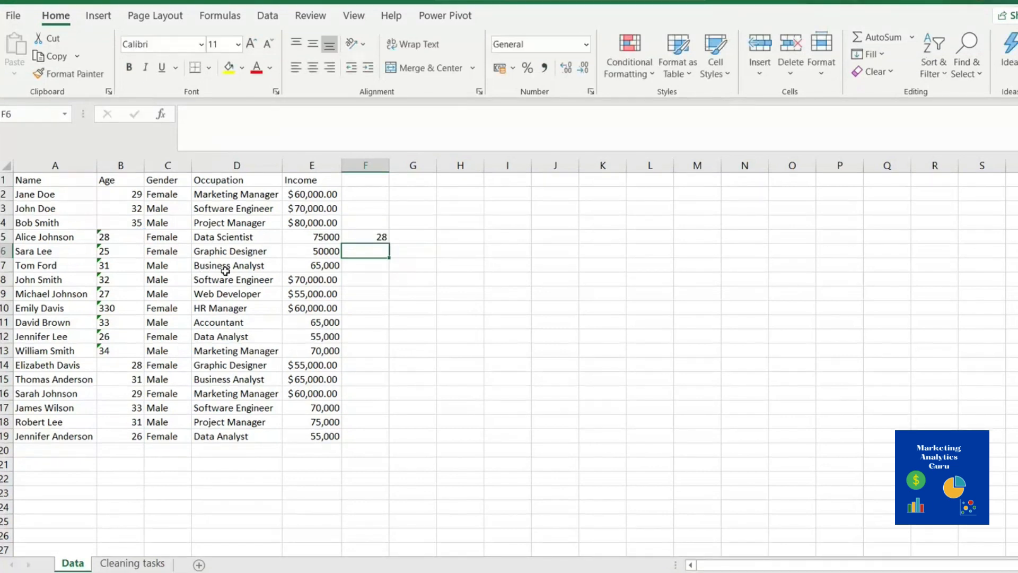
left_click(125, 239)
left_click_drag(127, 237, 123, 350)
left_click(123, 237)
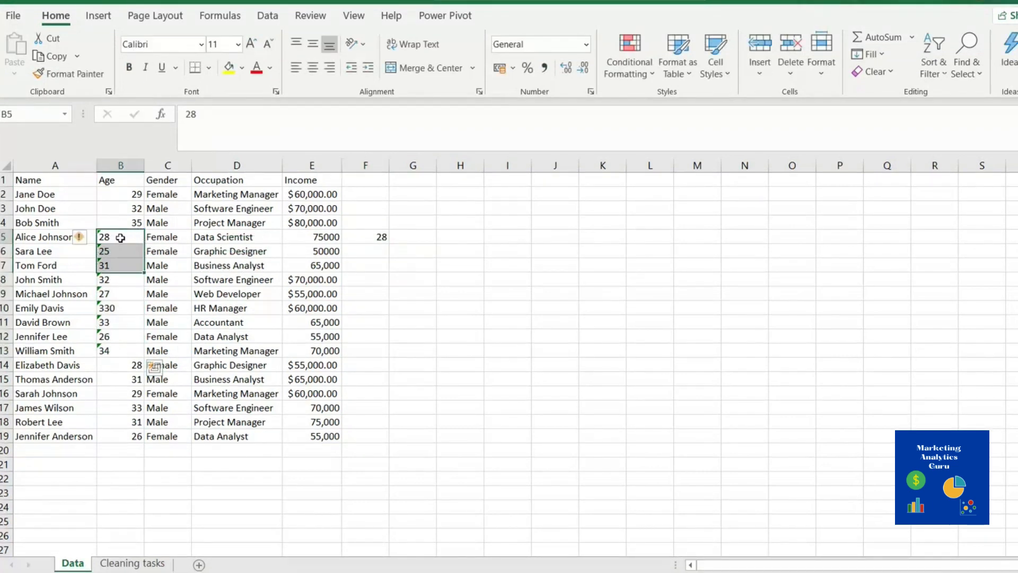
Enter =NUMBERVALUE(B2) in F2 and fill it down to row 19
left_click(373, 197)
type("=")
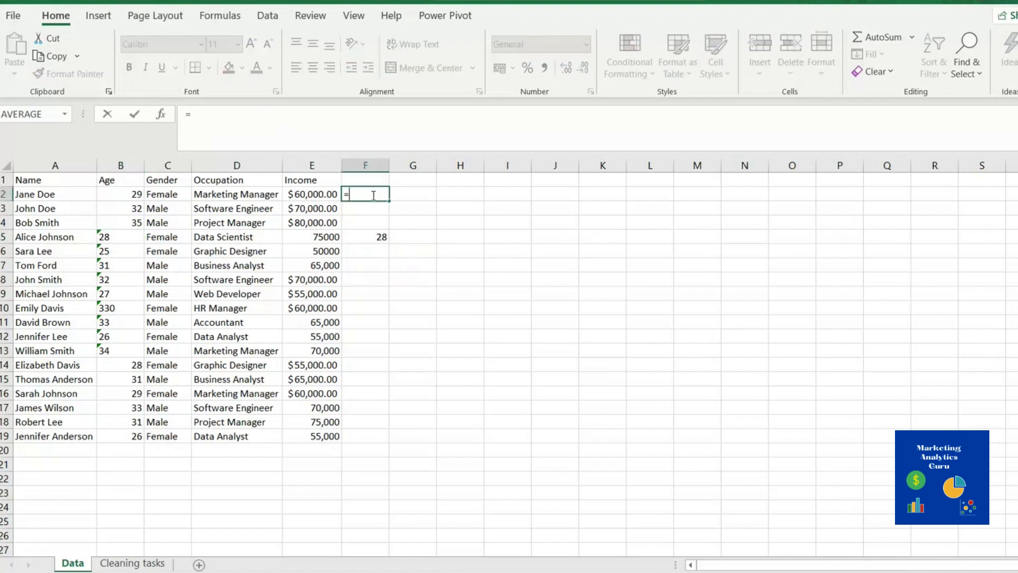
type("numb")
key("Tab")
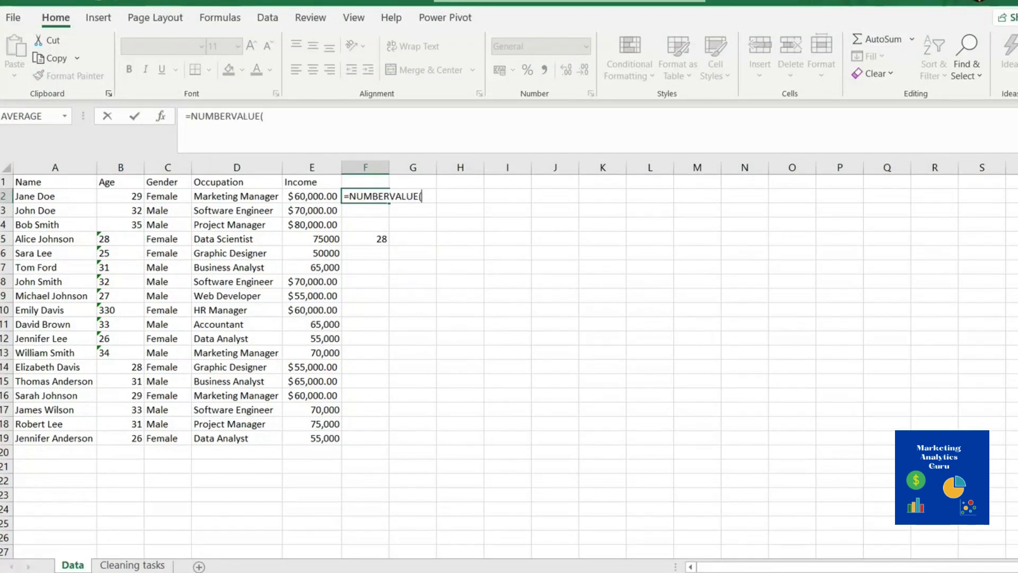
left_click(119, 197)
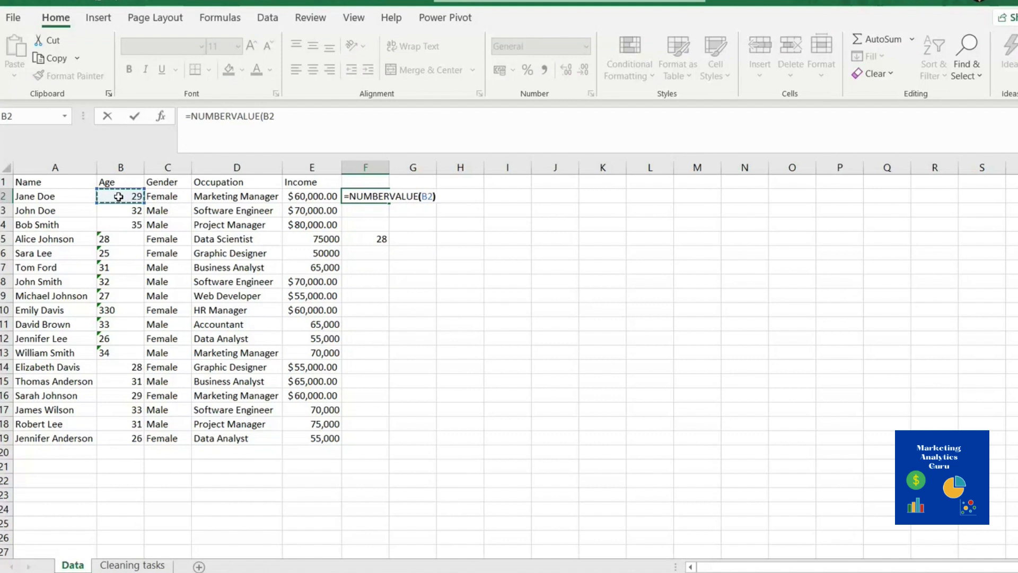
key("Return")
left_click(365, 197)
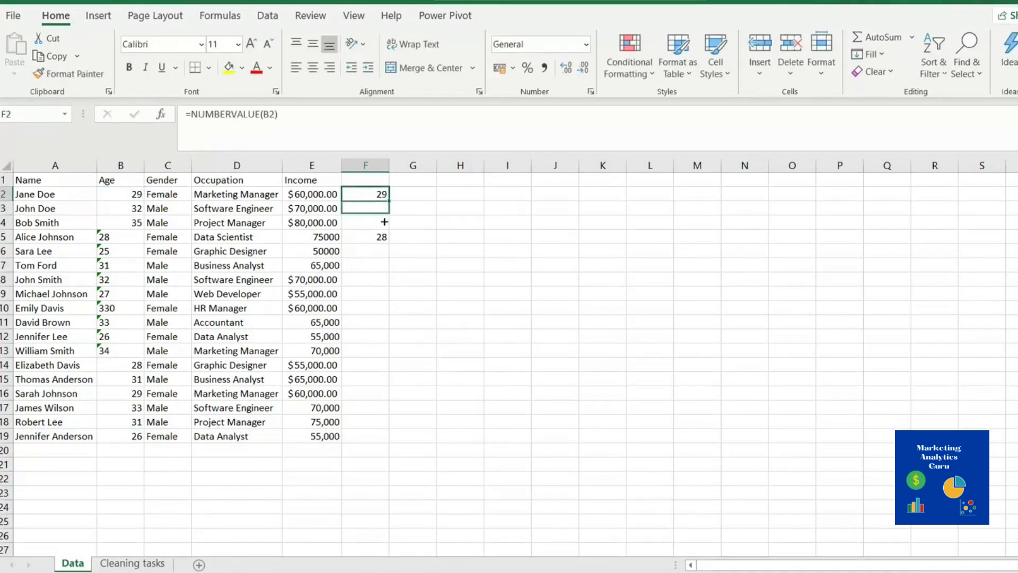
left_click_drag(384, 221, 381, 439)
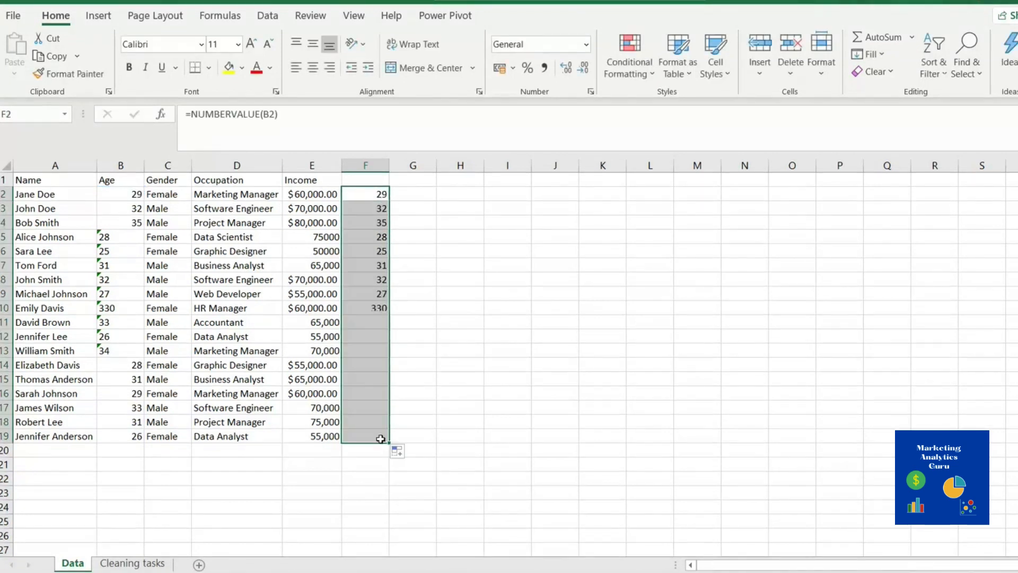
Clear the filled formulas from F3:F19 and refill F2's formula down the whole table
key("ctrl+c")
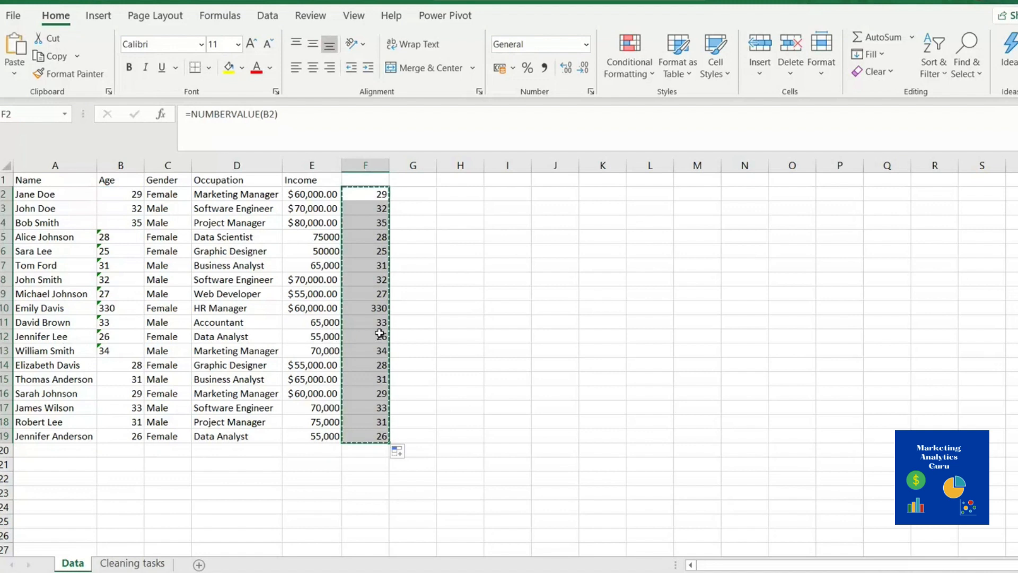
left_click(368, 196)
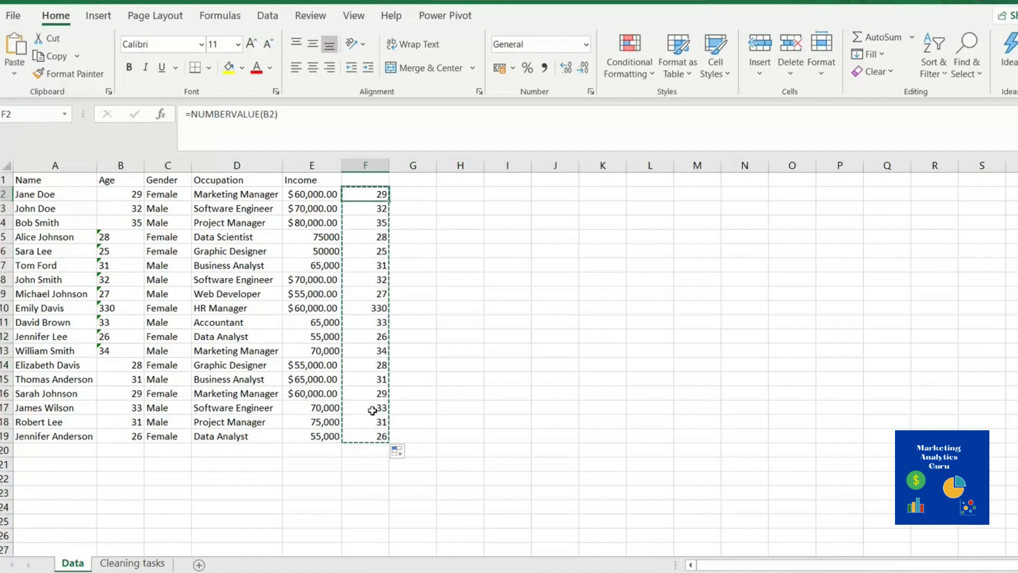
left_click_drag(374, 436, 374, 202)
key("Delete")
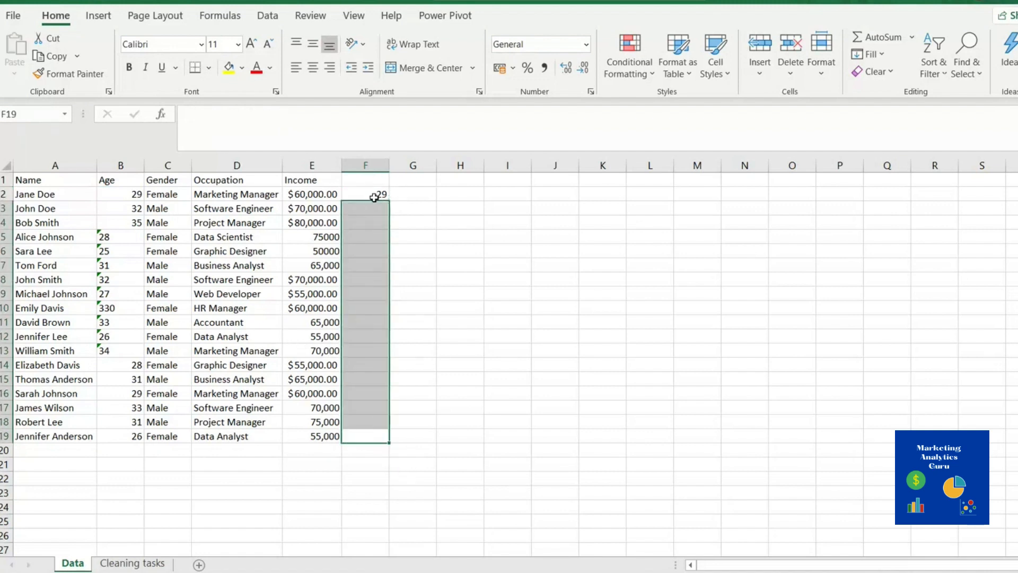
left_click(374, 197)
double_click(390, 201)
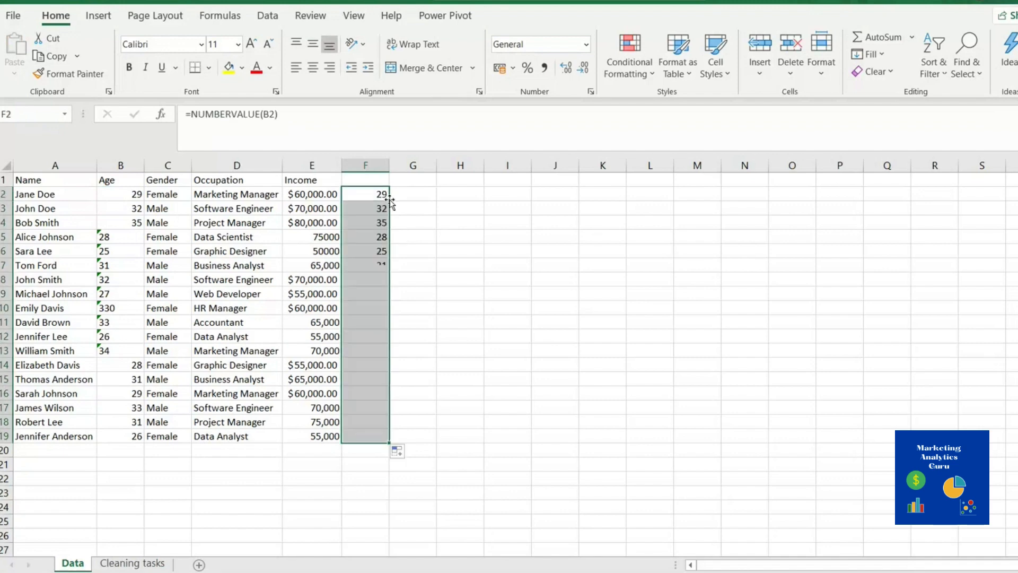
Copy the converted ages F2:F19 and paste them as values over B2:B19
right_click(378, 429)
left_click(416, 39)
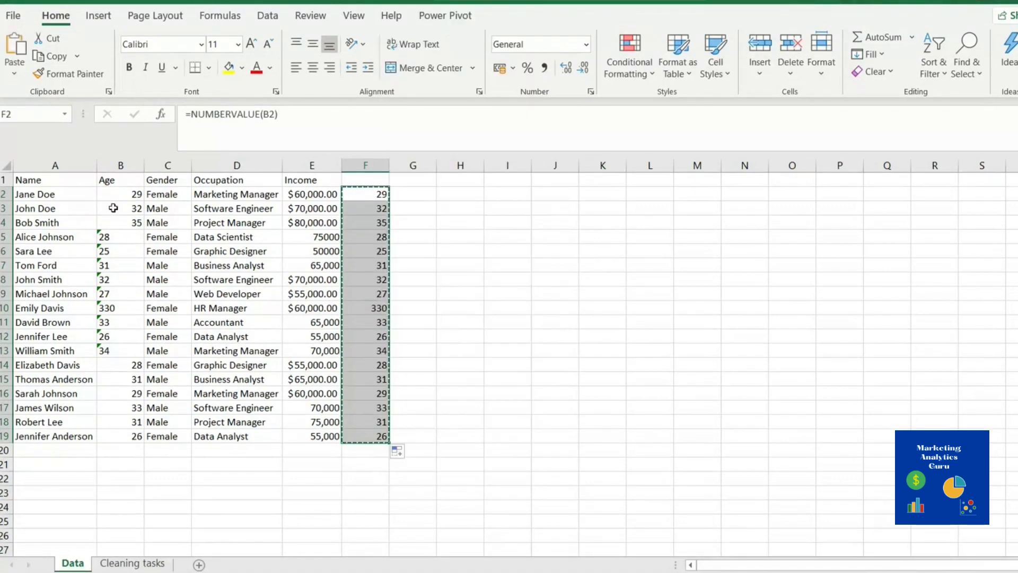
right_click(122, 189)
left_click(181, 244)
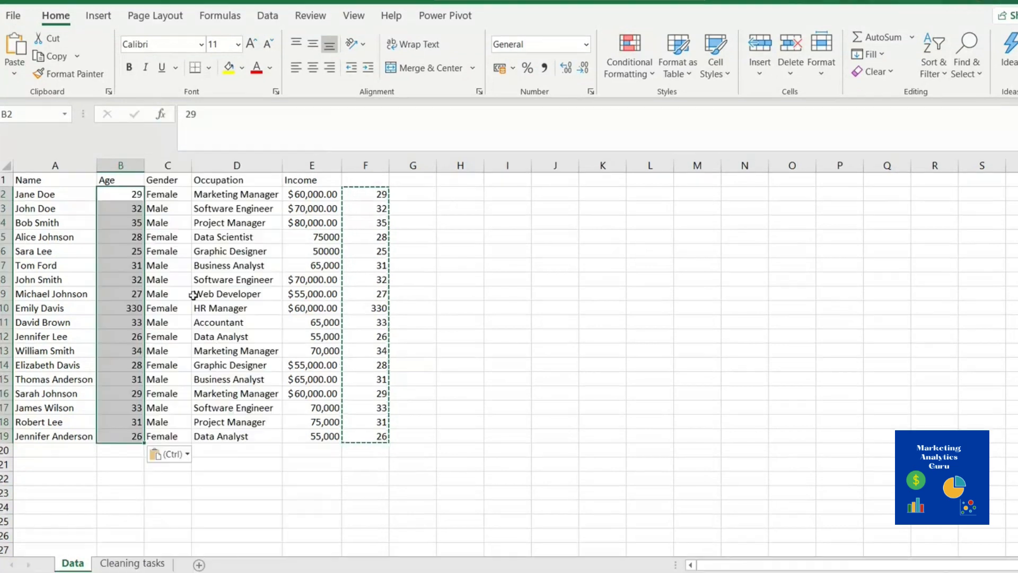
Clear the helper formulas from columns F and G
left_click(504, 337)
left_click_drag(381, 193, 424, 451)
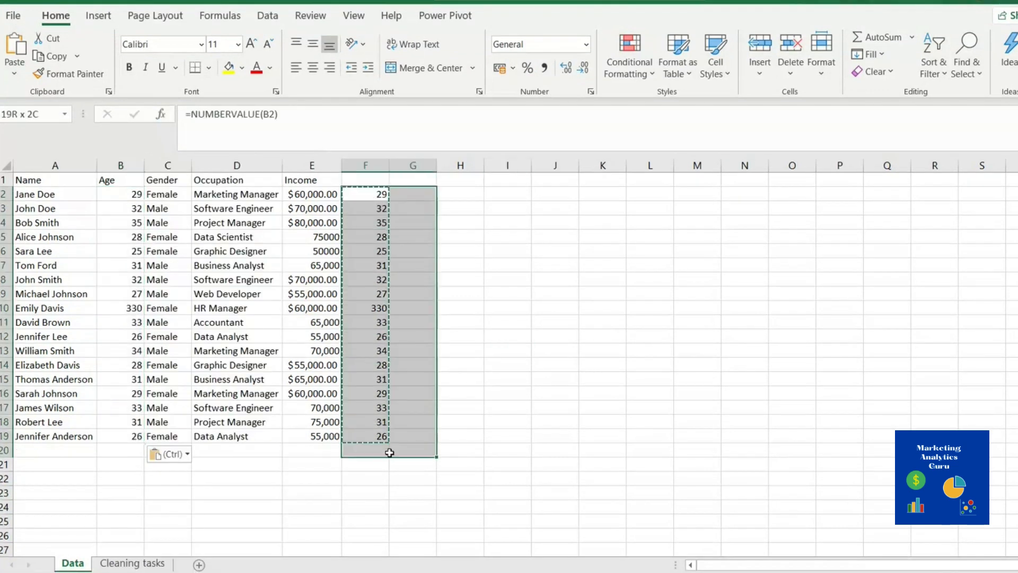
key("Delete")
left_click(485, 227)
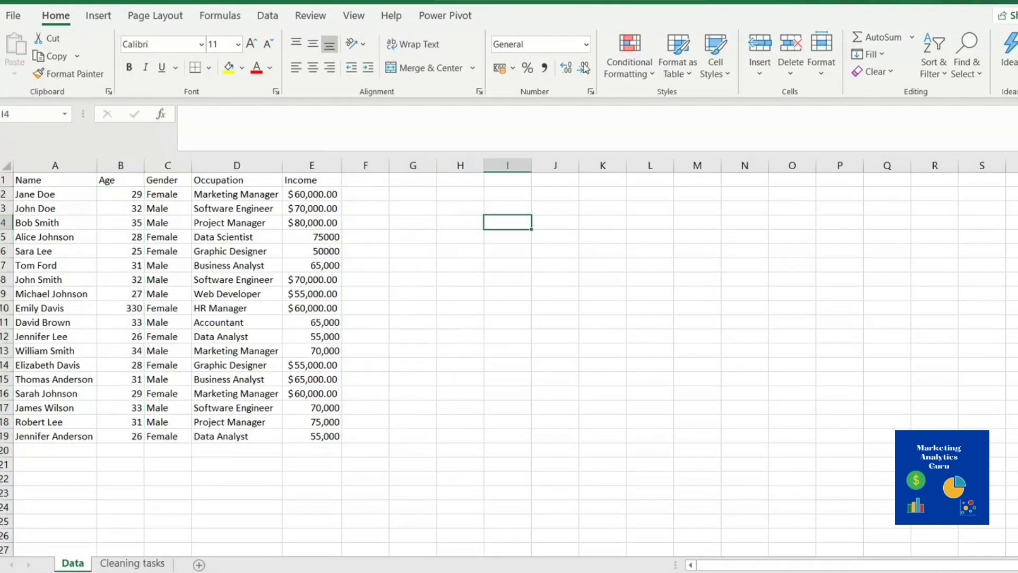
Check the Income formats in E2, E4, E10, E14, E15 and E16
left_click(311, 199)
left_click(310, 225)
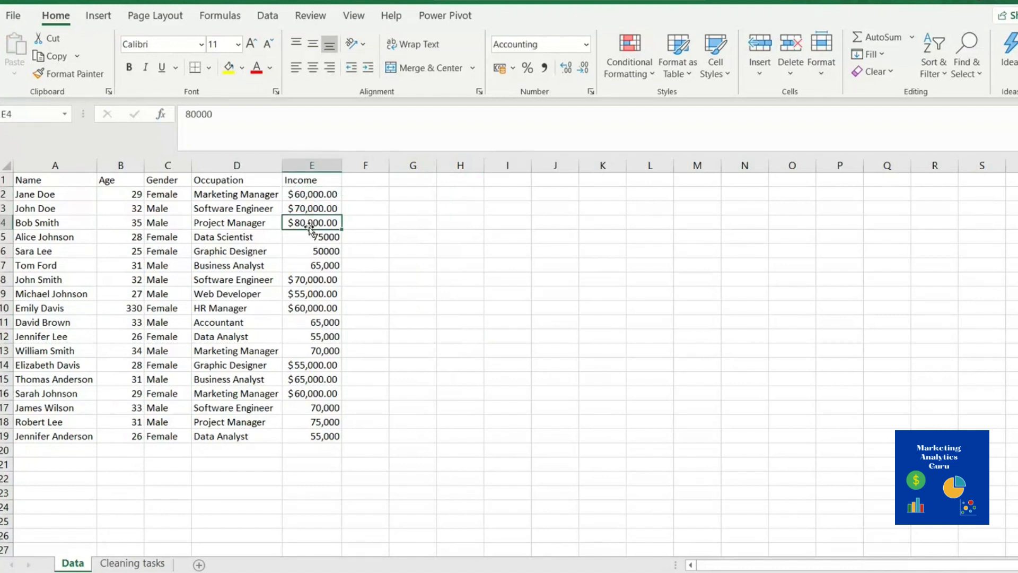
left_click(313, 308)
left_click(310, 379)
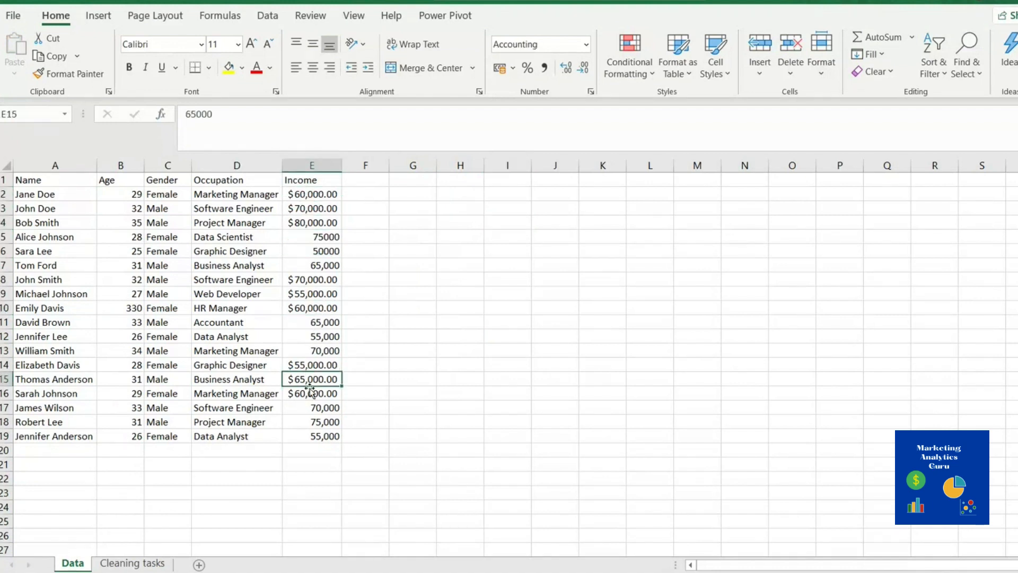
left_click(310, 393)
left_click(313, 379)
left_click(312, 365)
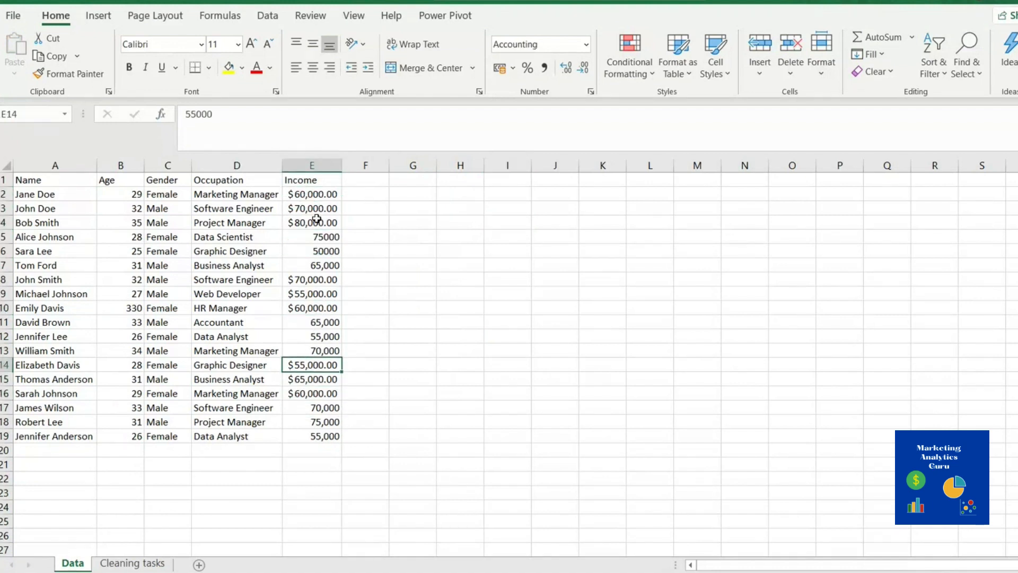
Apply $ English (United States) accounting format to E5, then to the whole Income column E
left_click(322, 240)
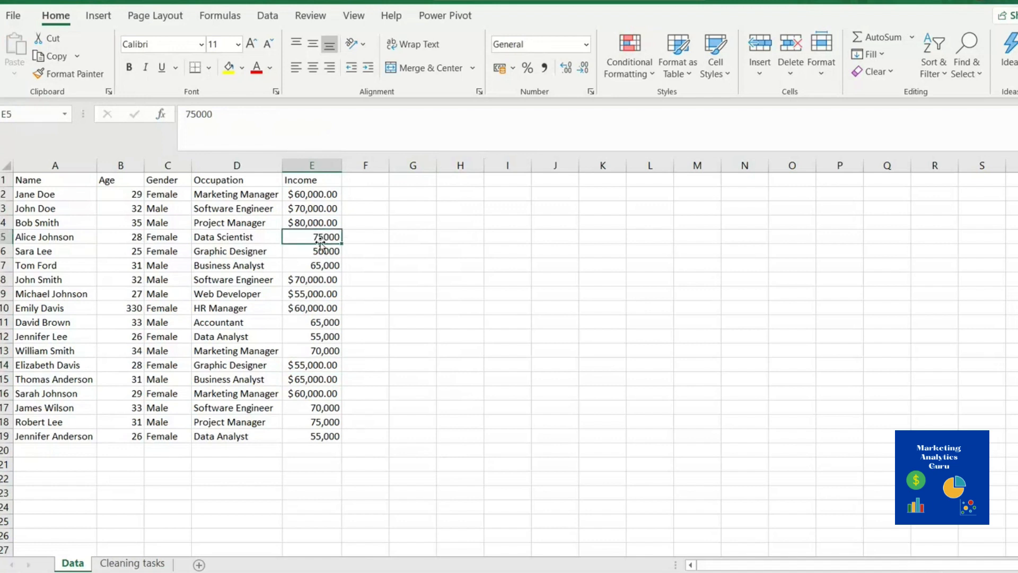
left_click(512, 68)
left_click(563, 117)
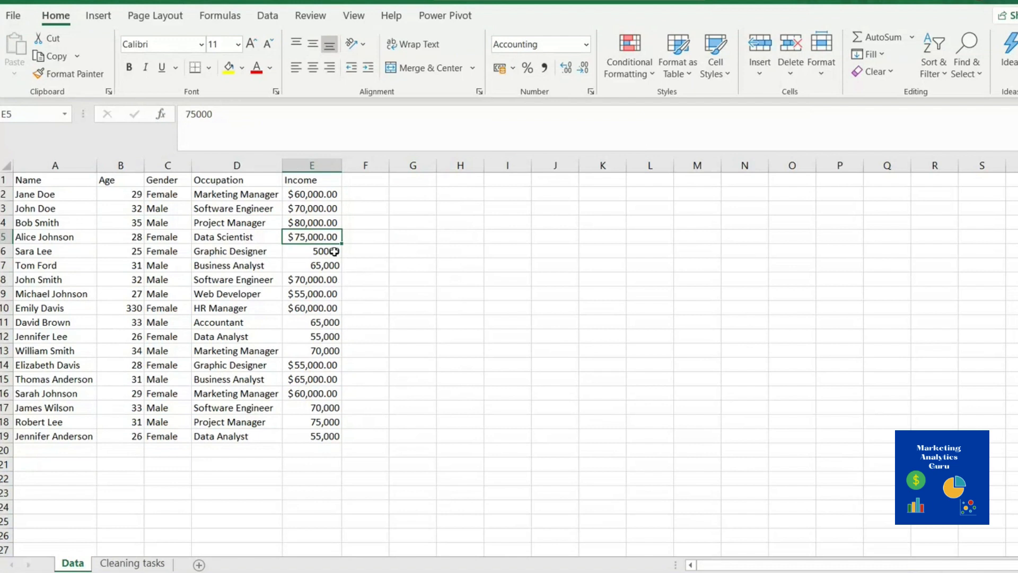
left_click(315, 161)
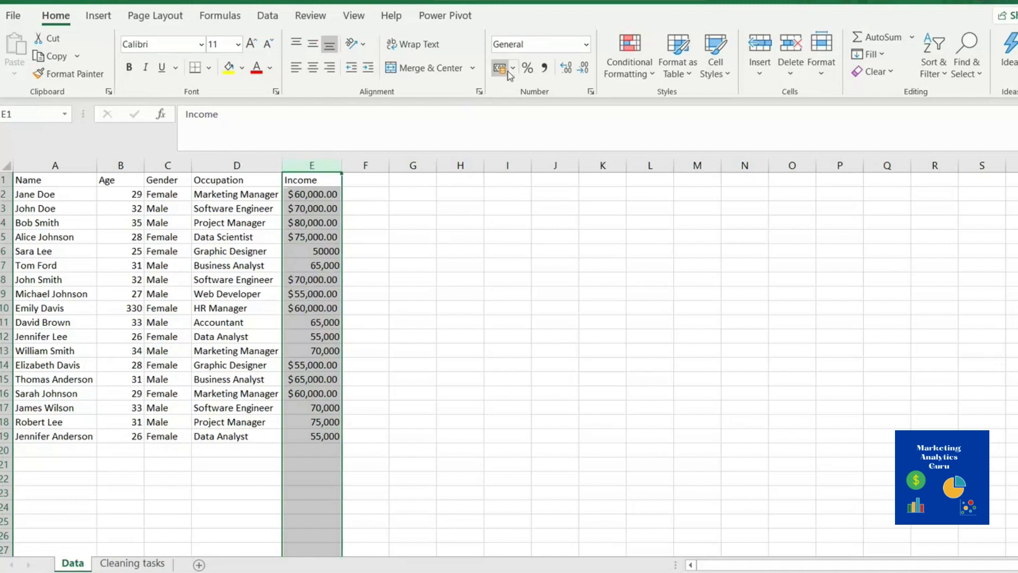
left_click(513, 68)
left_click(545, 113)
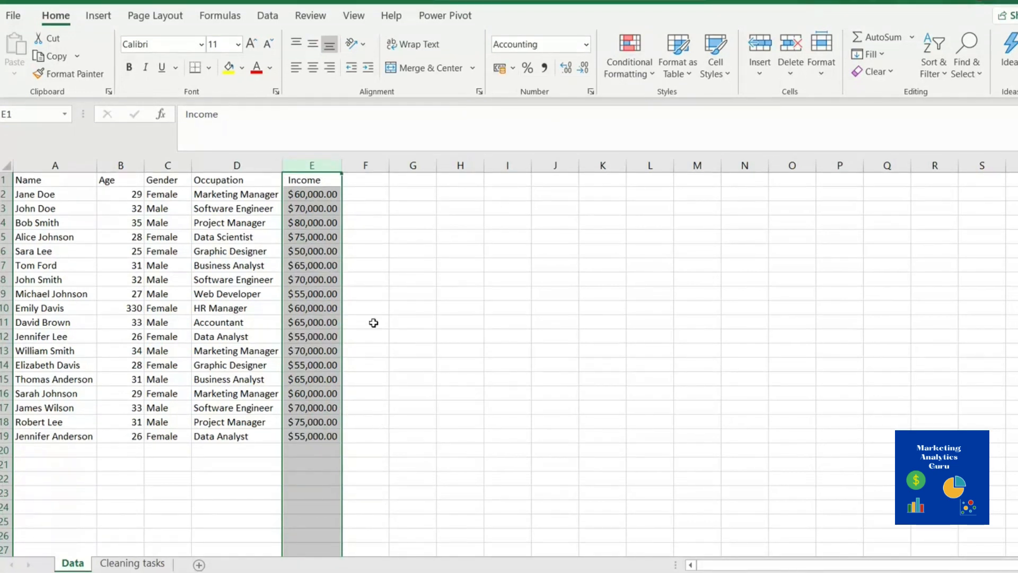
left_click(426, 406)
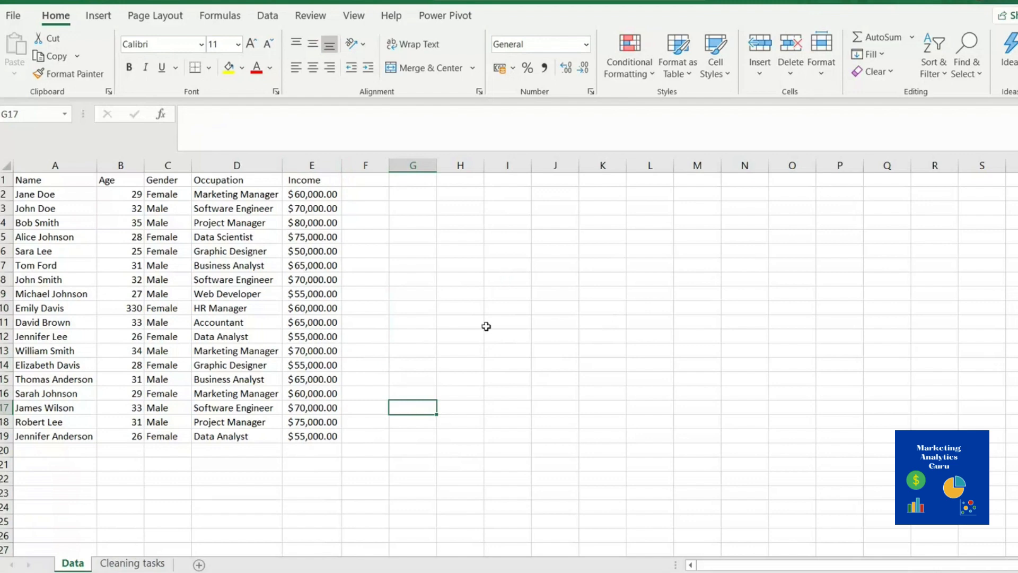
left_click(139, 562)
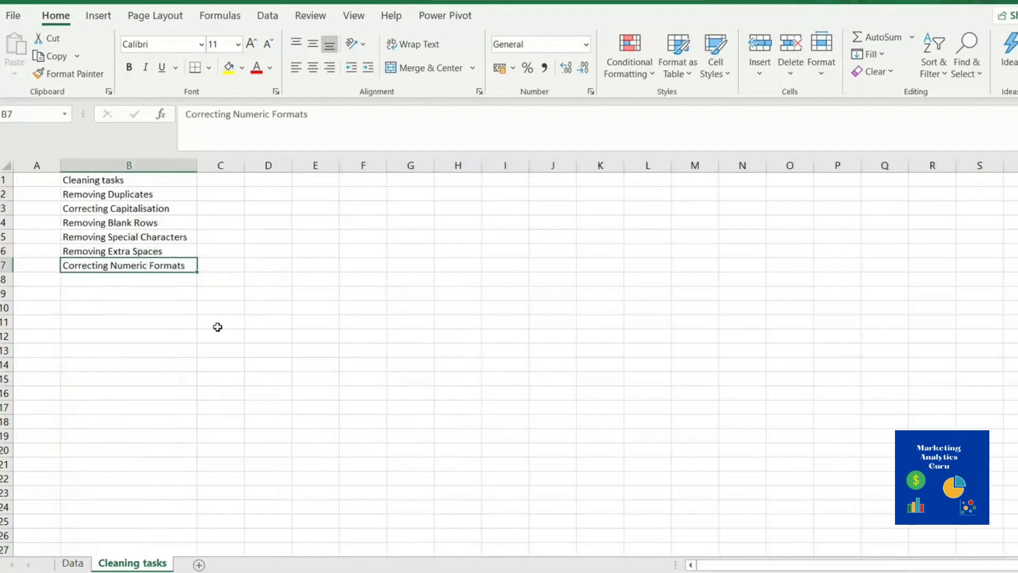
left_click(109, 281)
left_click(114, 304)
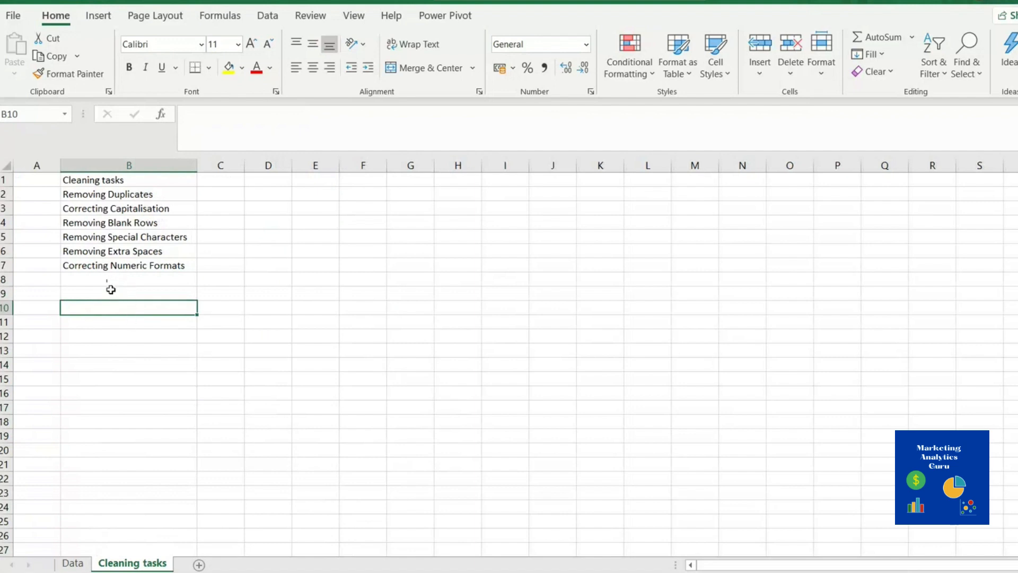
left_click(102, 282)
key("Down")
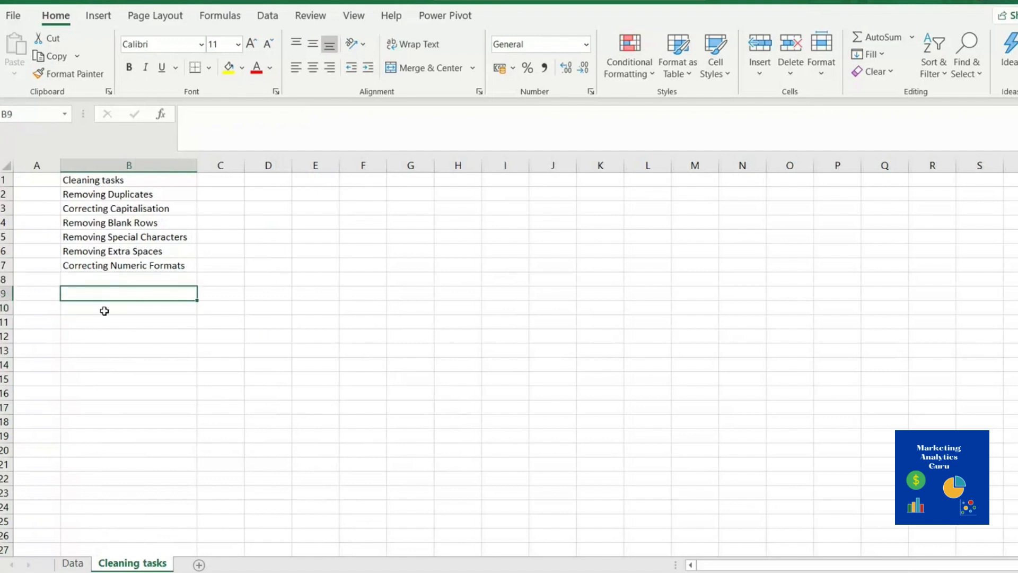
left_click(98, 317)
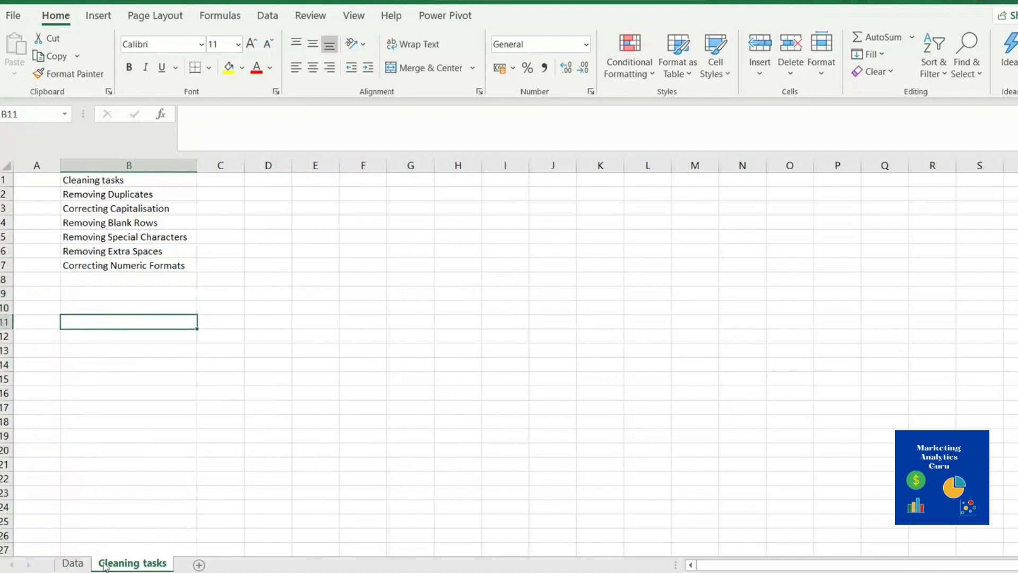
left_click(72, 563)
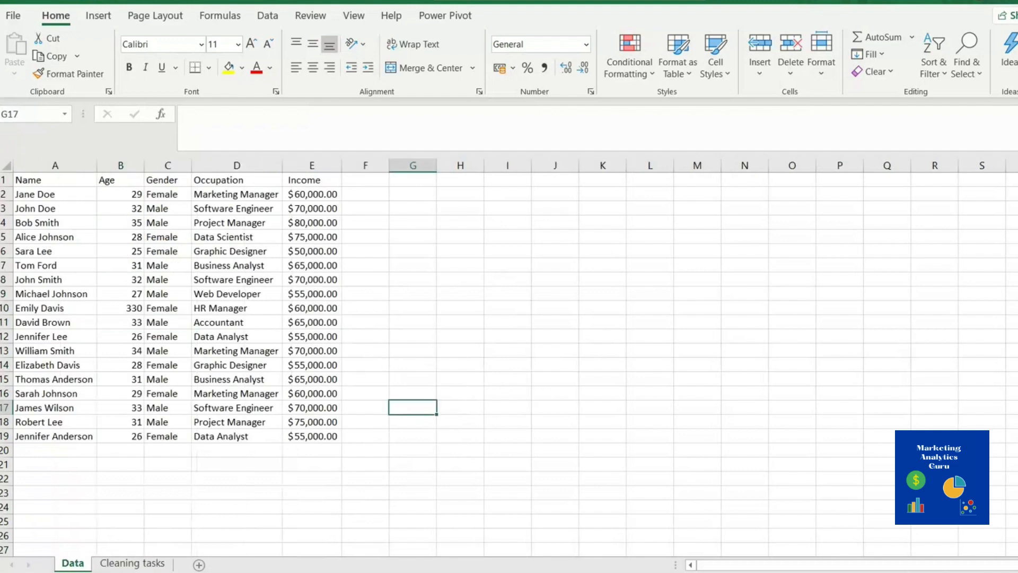